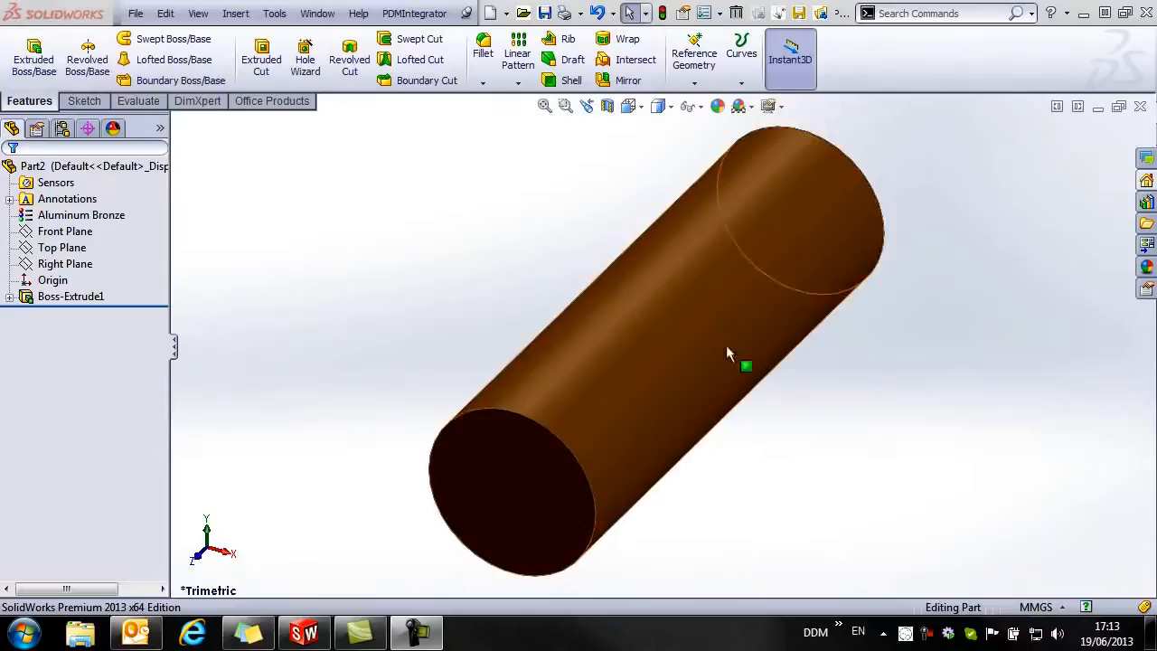
Chamfer the circular edges at both ends of the cylinder with a 1 mm distance at 45 degrees
{"action": "left_click", "coordinate": [483, 82]}
{"action": "left_click", "coordinate": [512, 119]}
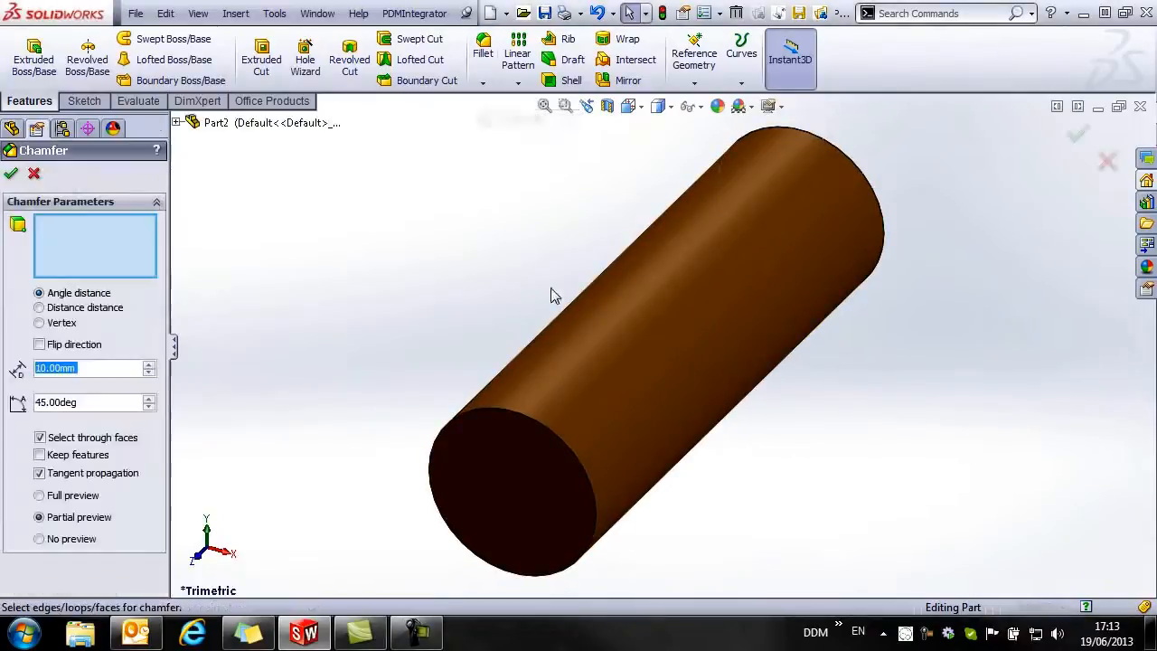
{"action": "left_click", "coordinate": [522, 411]}
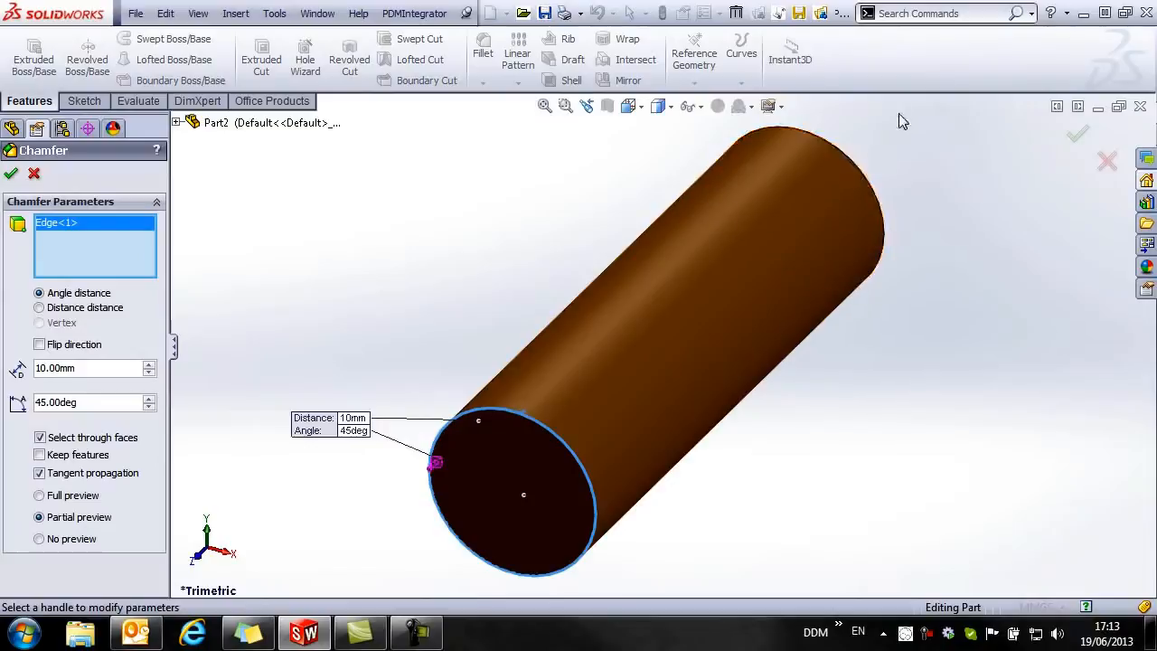
{"action": "left_click", "coordinate": [846, 154]}
{"action": "left_click_drag", "start_coordinate": [79, 368], "coordinate": [36, 372]}
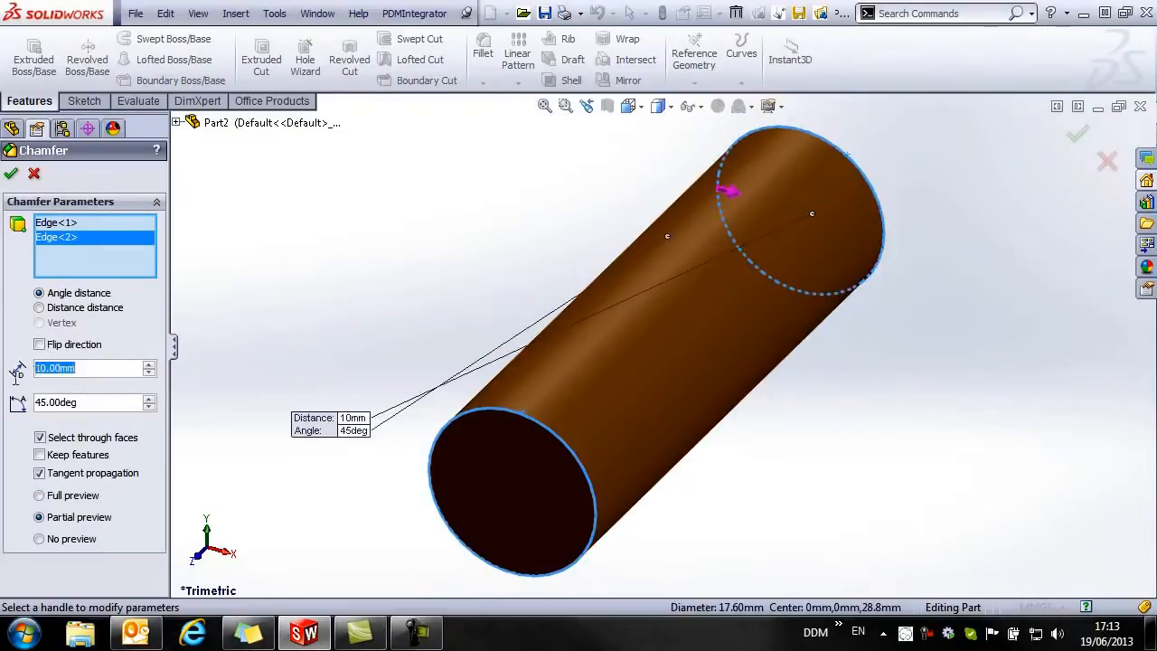
{"action": "type", "text": "1"}
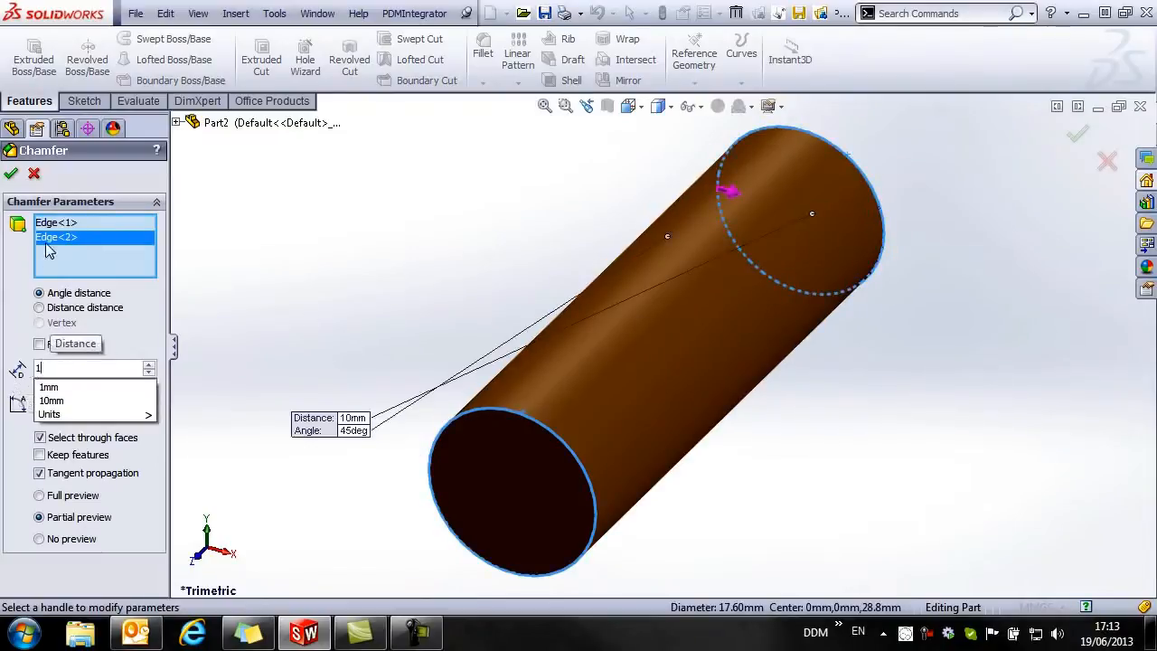
{"action": "left_click", "coordinate": [50, 388]}
{"action": "left_click", "coordinate": [56, 223]}
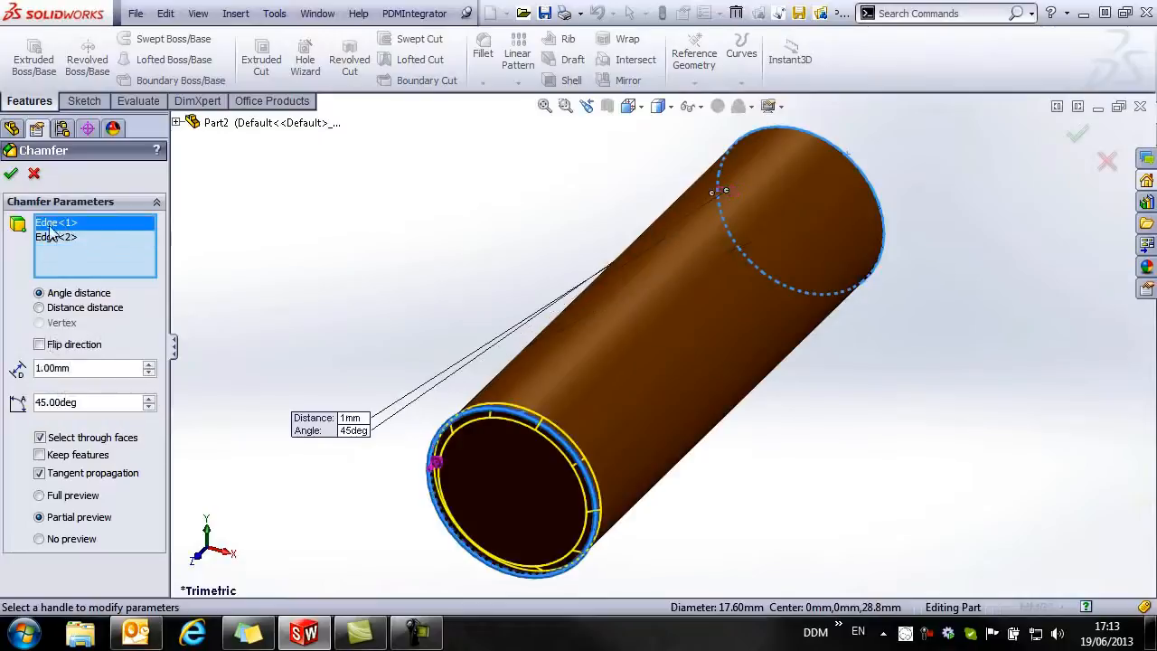
{"action": "left_click", "coordinate": [1076, 134]}
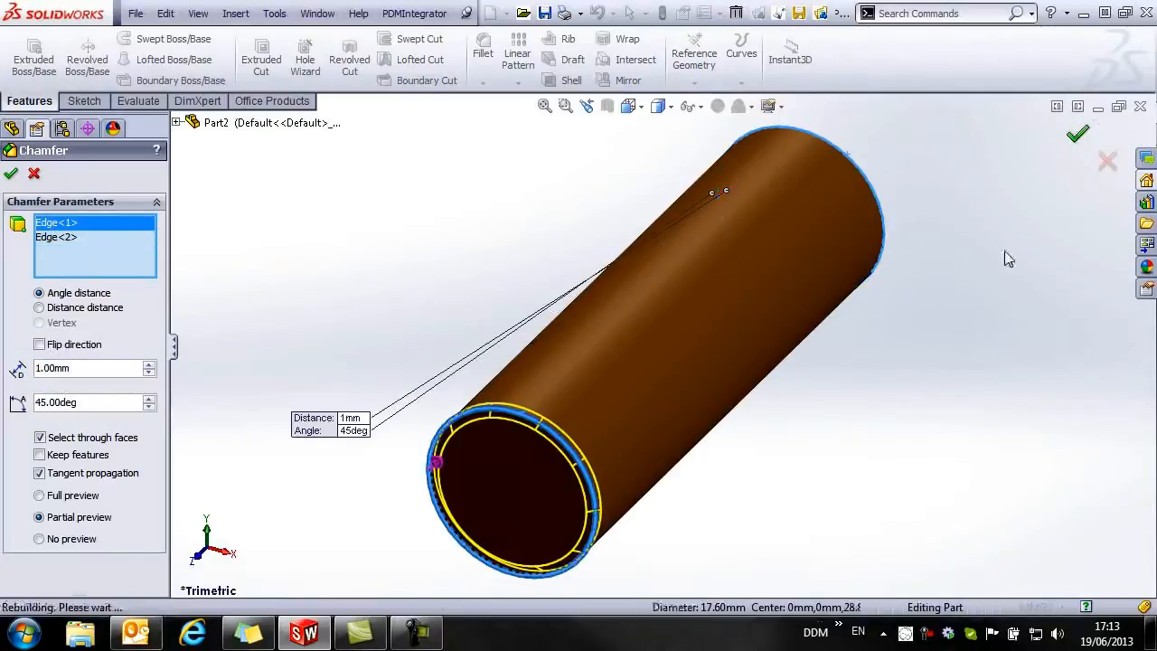
{"action": "middle_click_drag", "start_coordinate": [845, 347], "coordinate": [859, 367]}
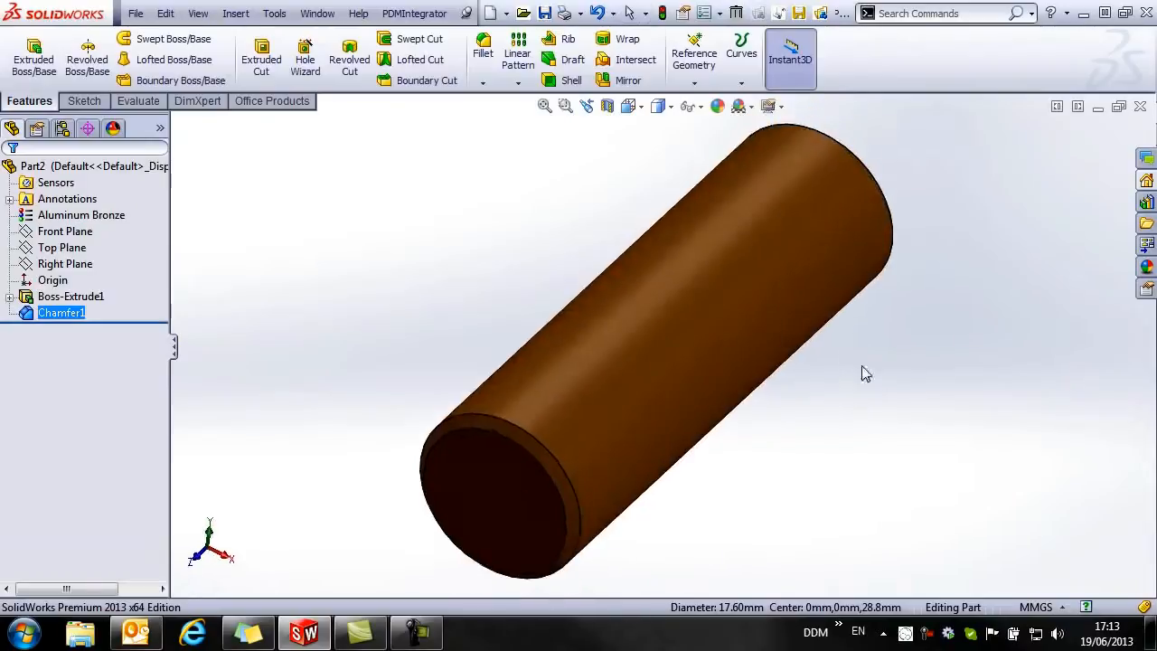
Save the part through PDMIntegrator, keeping the file name Part2.SLDPRT in the working folder
{"action": "left_click", "coordinate": [415, 15]}
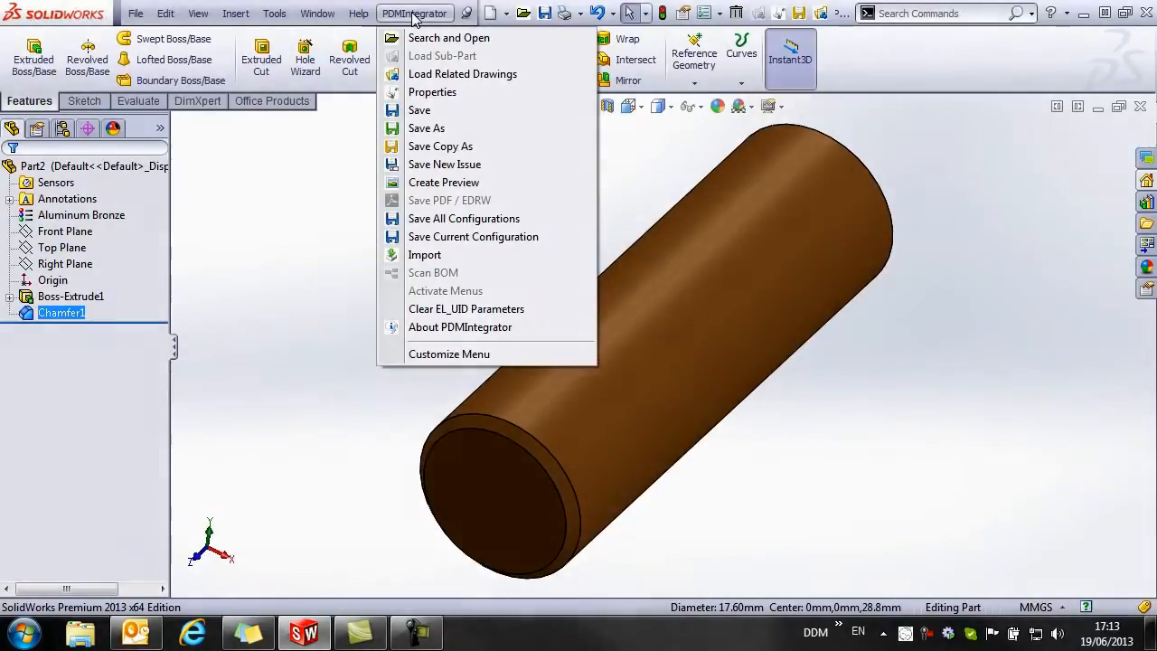
{"action": "left_click", "coordinate": [419, 110]}
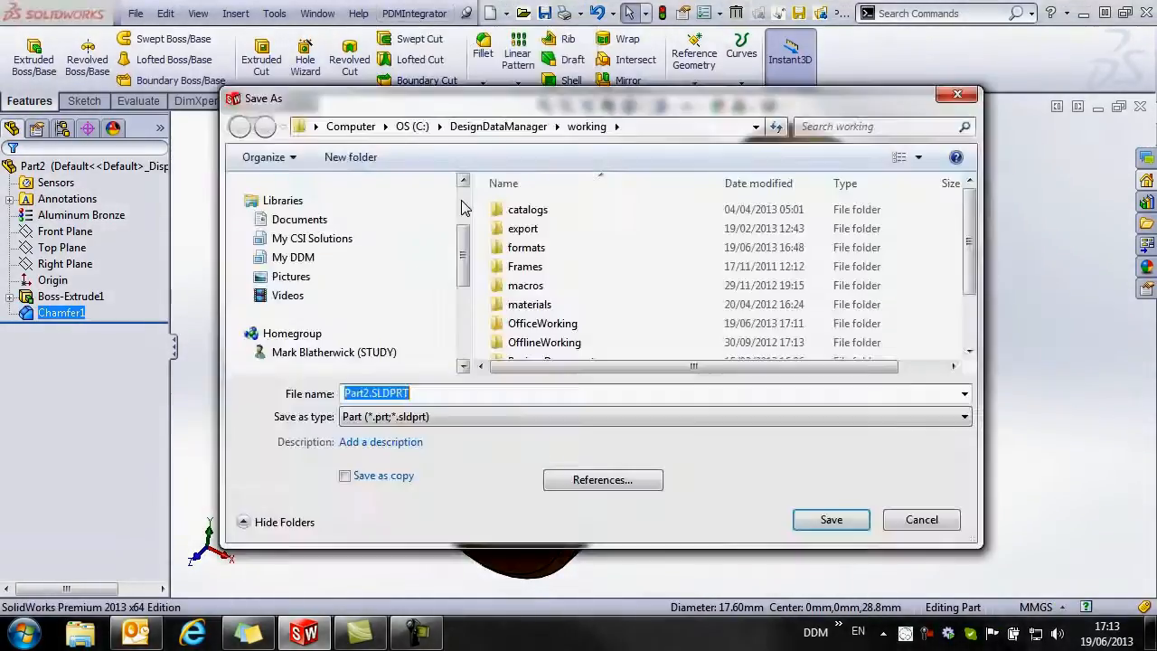
{"action": "left_click", "coordinate": [831, 520]}
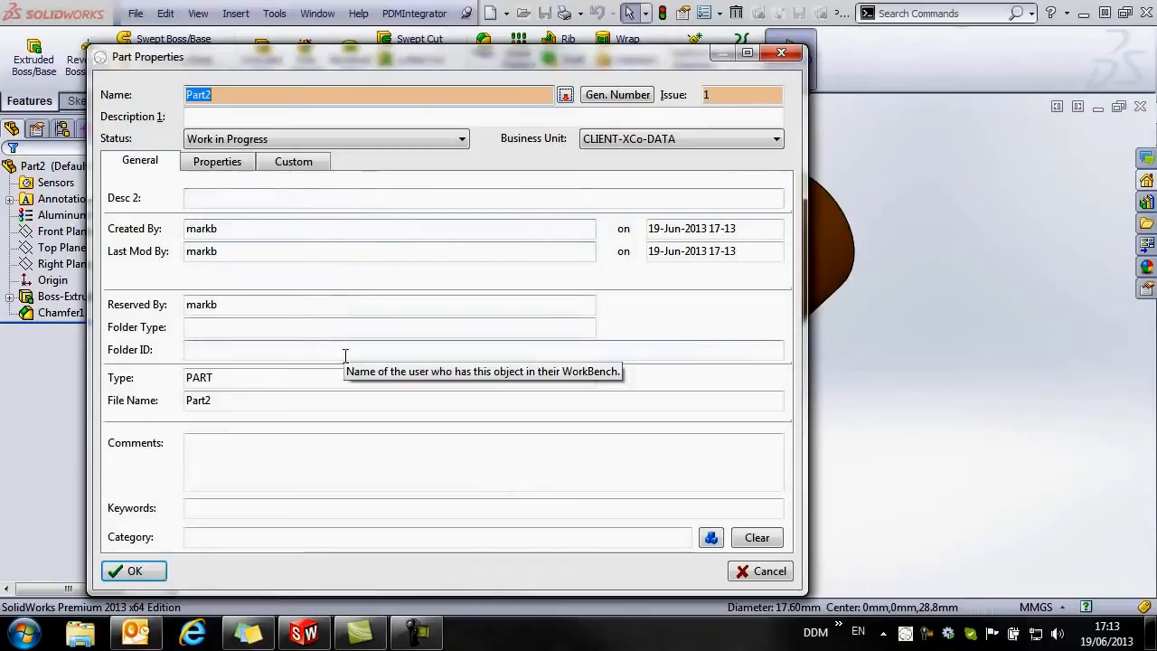
Generate a part number for the new item, describe it as "wrist pin" and complete the save
{"action": "left_click", "coordinate": [617, 95]}
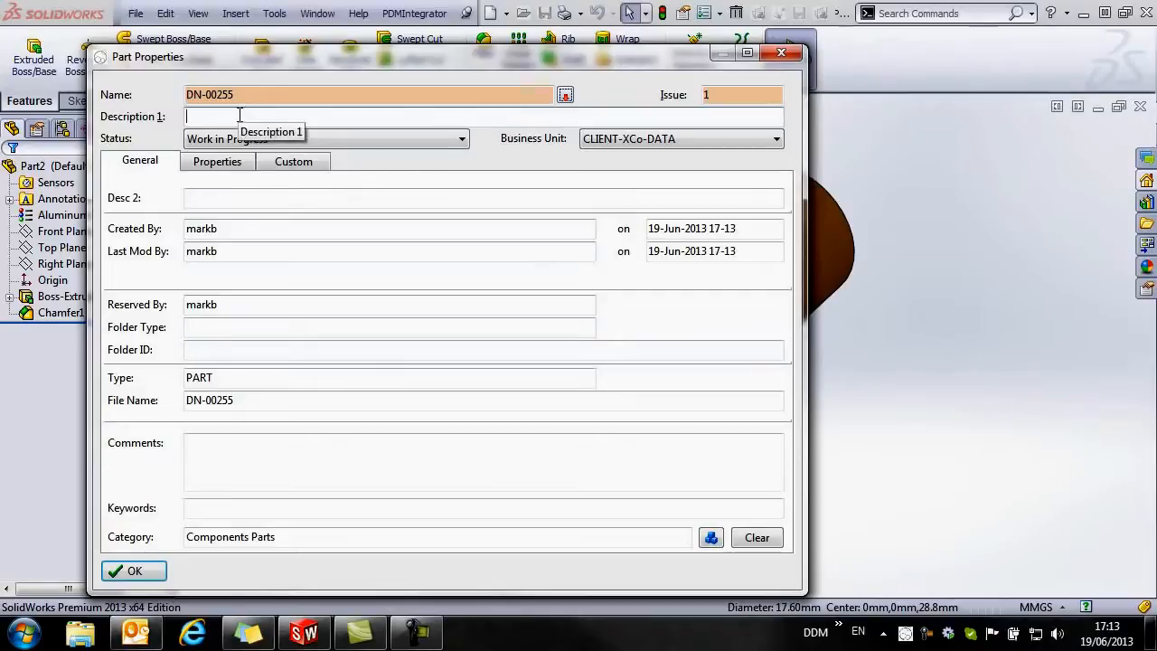
{"action": "left_click", "coordinate": [239, 116]}
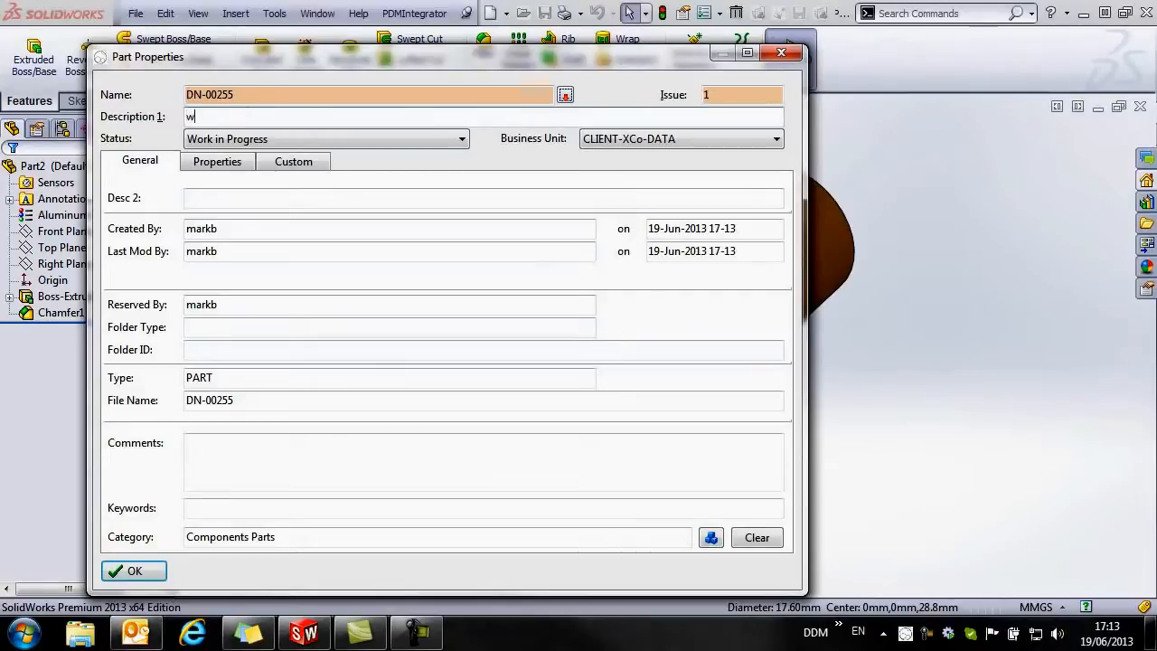
{"action": "type", "text": "wrist pin"}
{"action": "left_click", "coordinate": [133, 571]}
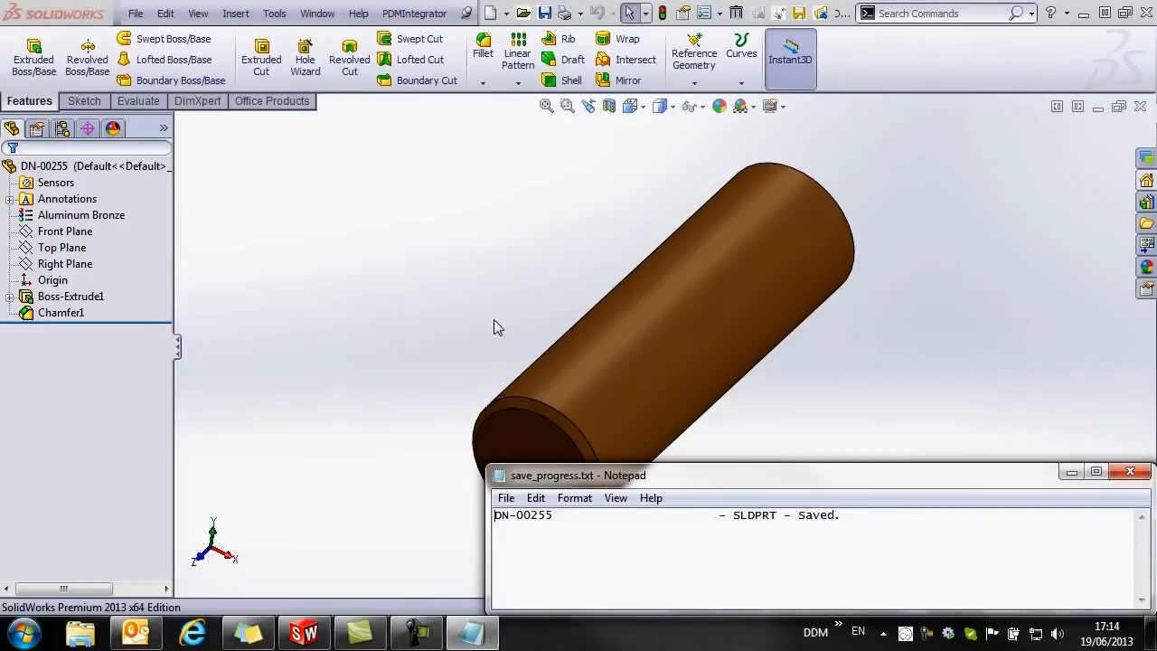
{"action": "left_click", "coordinate": [1129, 470]}
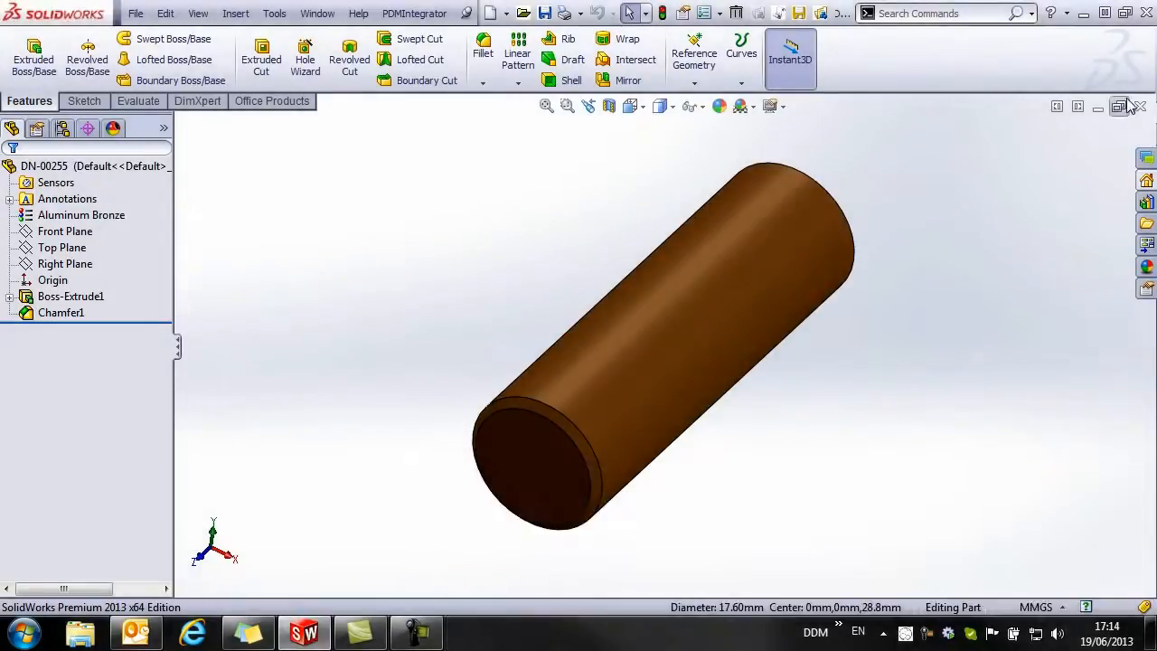
Close the saved part and switch to DDM through the PDMIntegrator Search and Open command
{"action": "left_click", "coordinate": [1139, 106]}
{"action": "left_click", "coordinate": [298, 13]}
{"action": "left_click", "coordinate": [312, 36]}
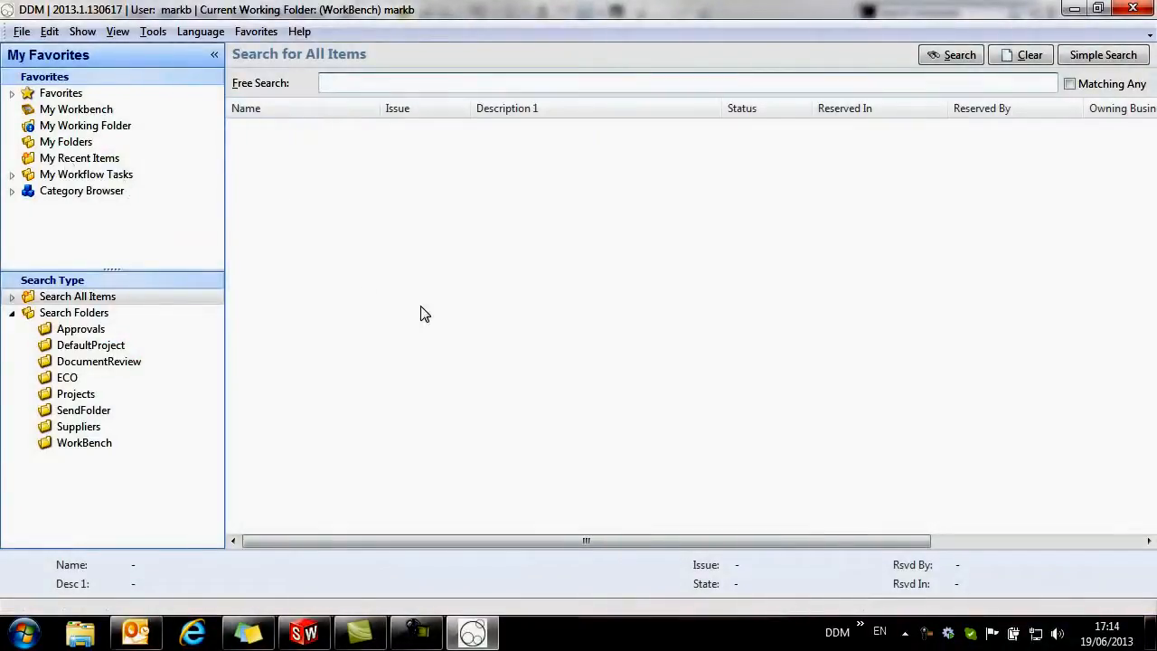
Examine the wrist pin item and its enlarged preview in the recent items, and shrink the preview area again
{"action": "left_click", "coordinate": [329, 134]}
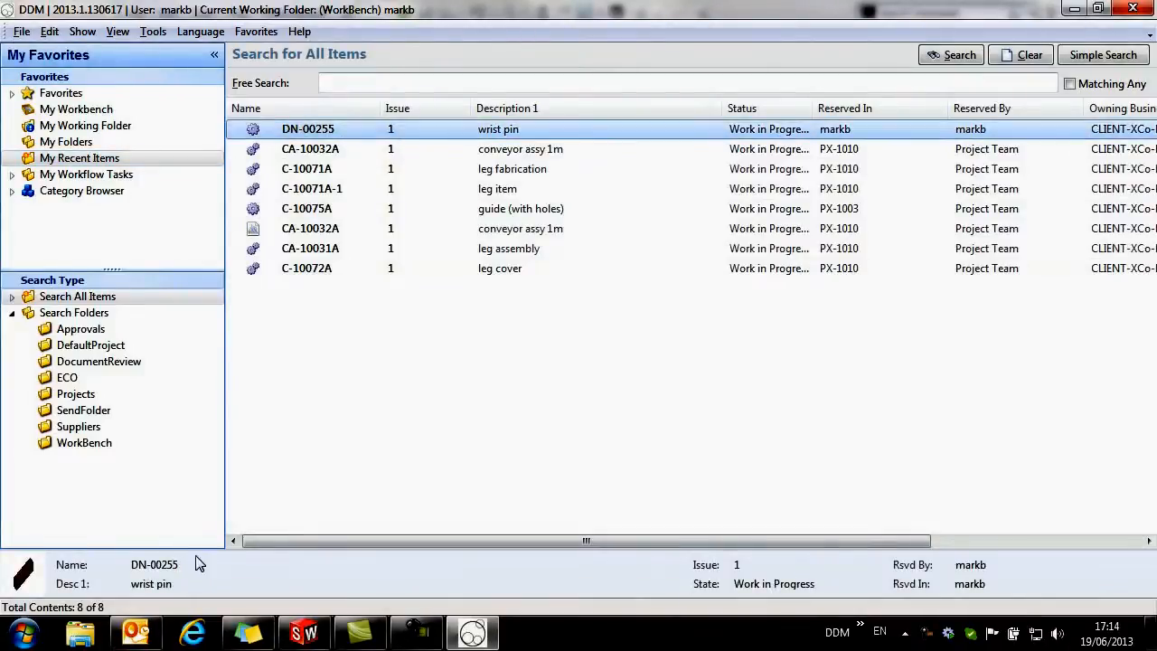
{"action": "left_click_drag", "start_coordinate": [199, 549], "coordinate": [208, 440]}
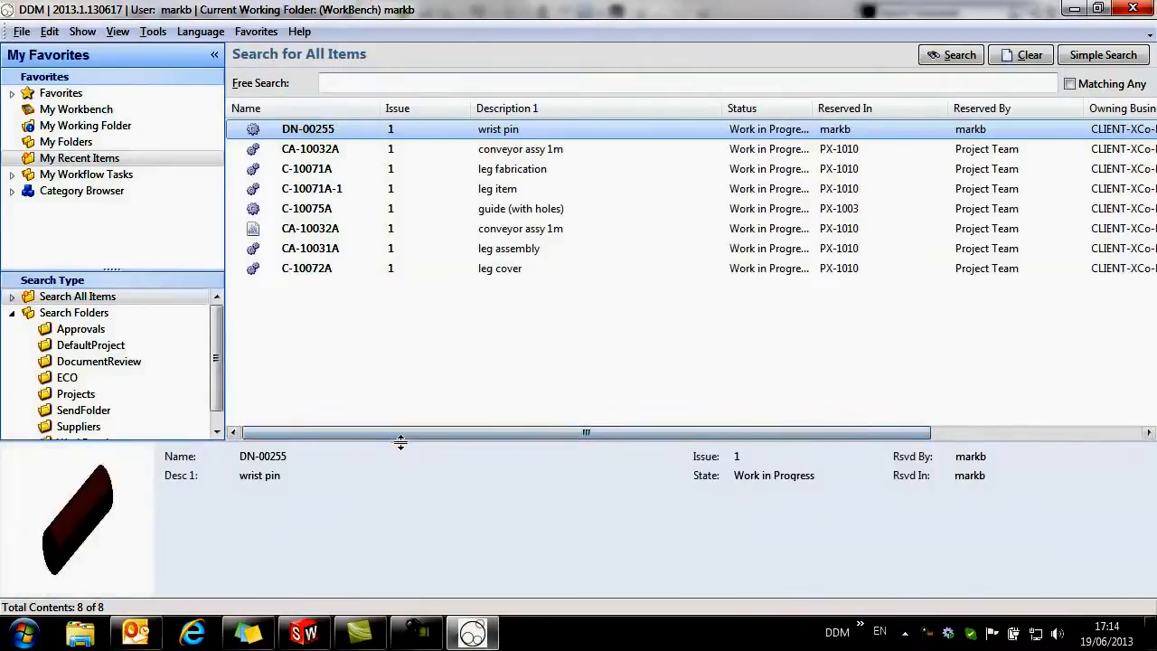
{"action": "left_click_drag", "start_coordinate": [400, 442], "coordinate": [378, 528]}
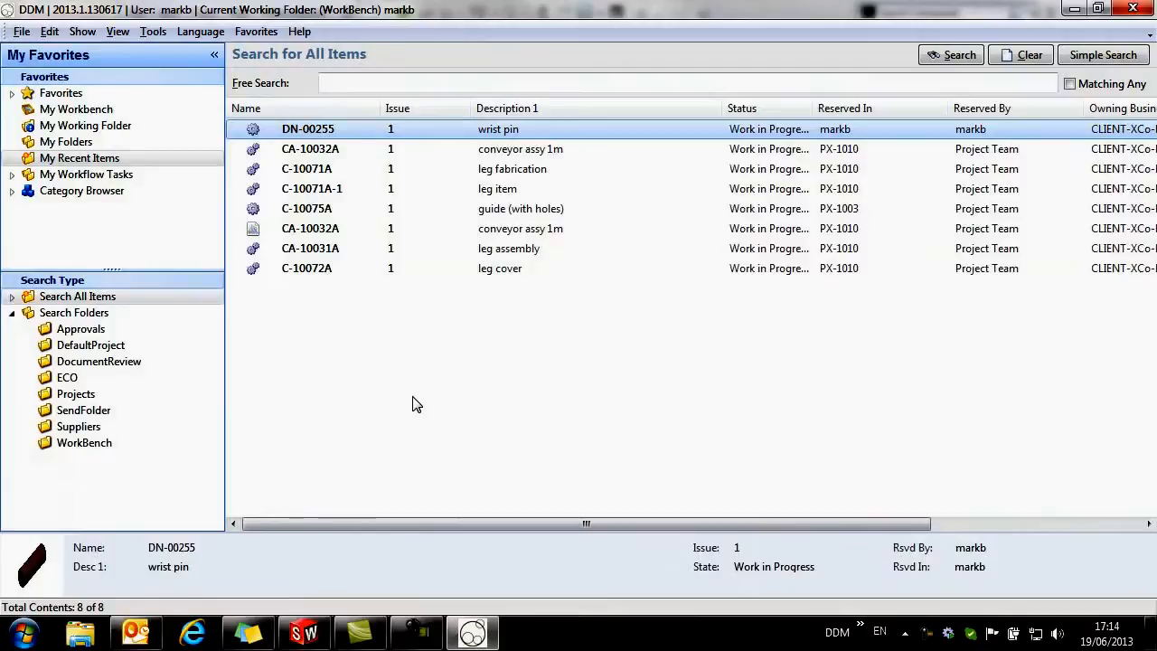
Search all items for "c- 55 piston" and load the piston head part C-10055A as stored
{"action": "left_click", "coordinate": [375, 82]}
{"action": "type", "text": "c- 55 piston"}
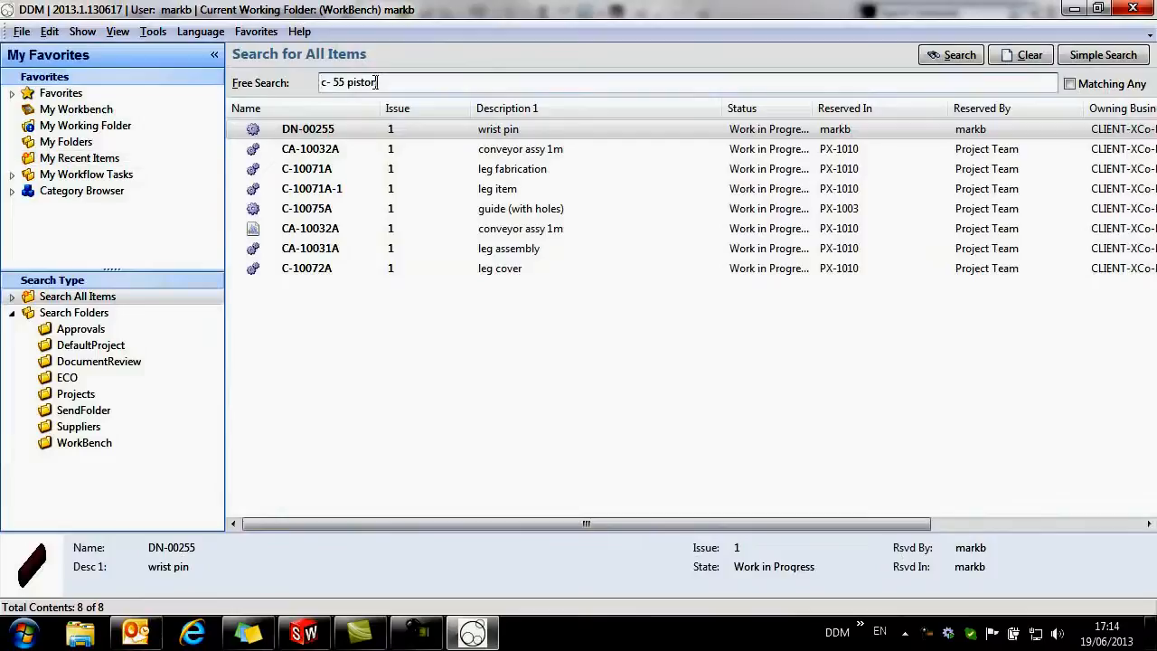
{"action": "left_click", "coordinate": [939, 56]}
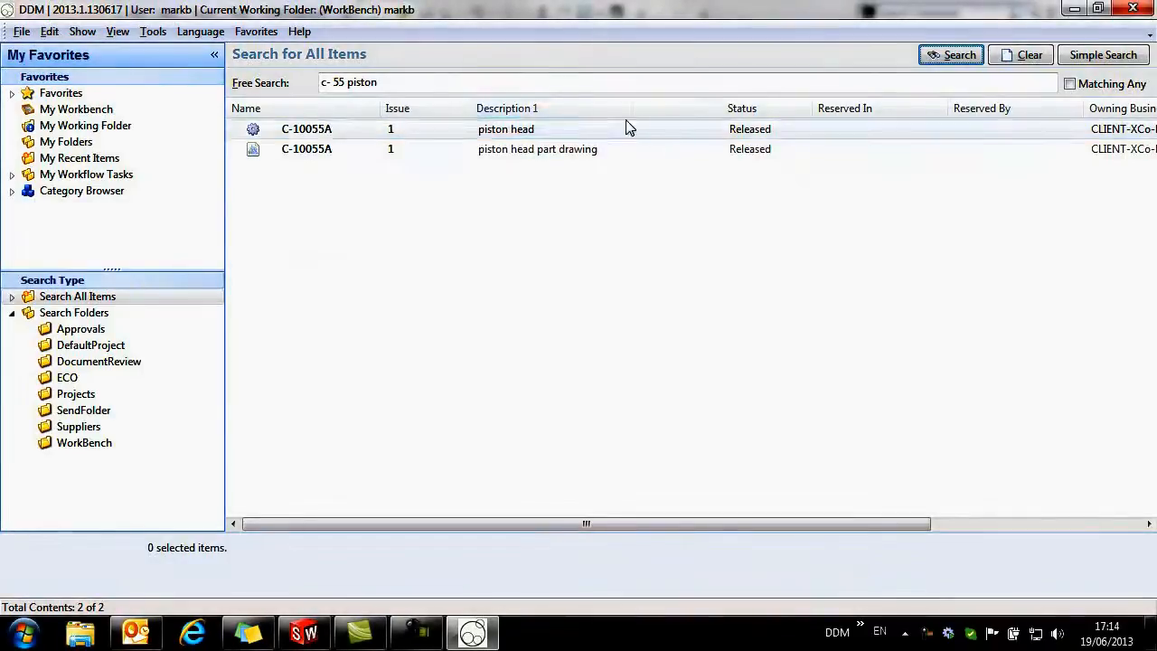
{"action": "left_click", "coordinate": [309, 131]}
{"action": "double_click", "coordinate": [308, 131]}
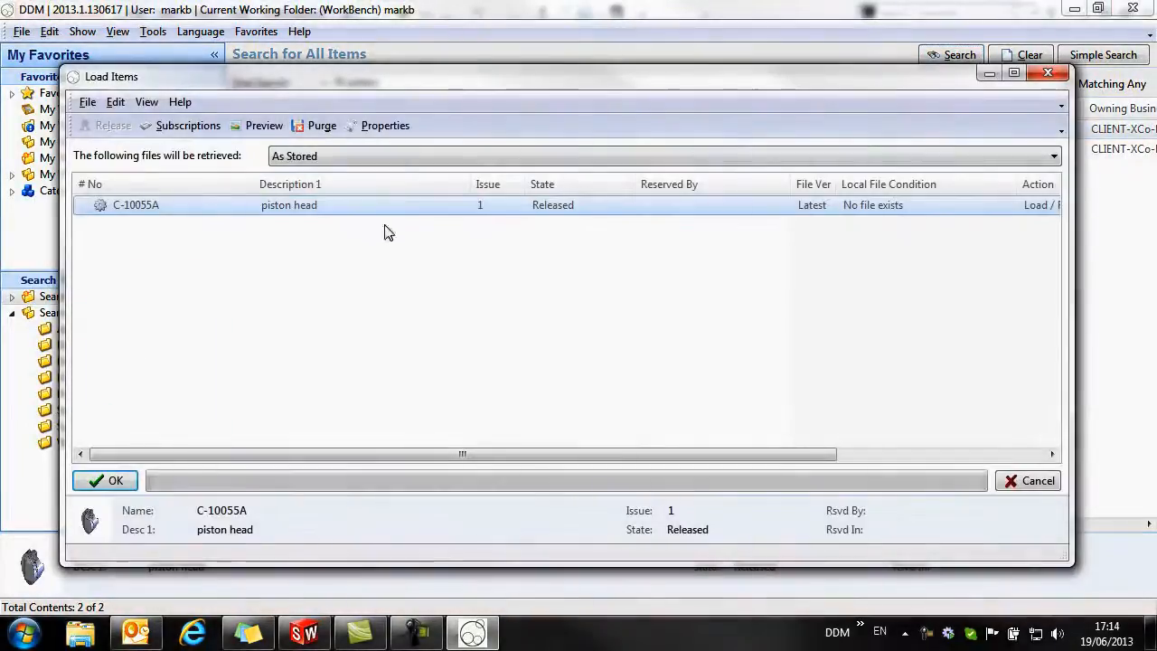
{"action": "left_click", "coordinate": [103, 480]}
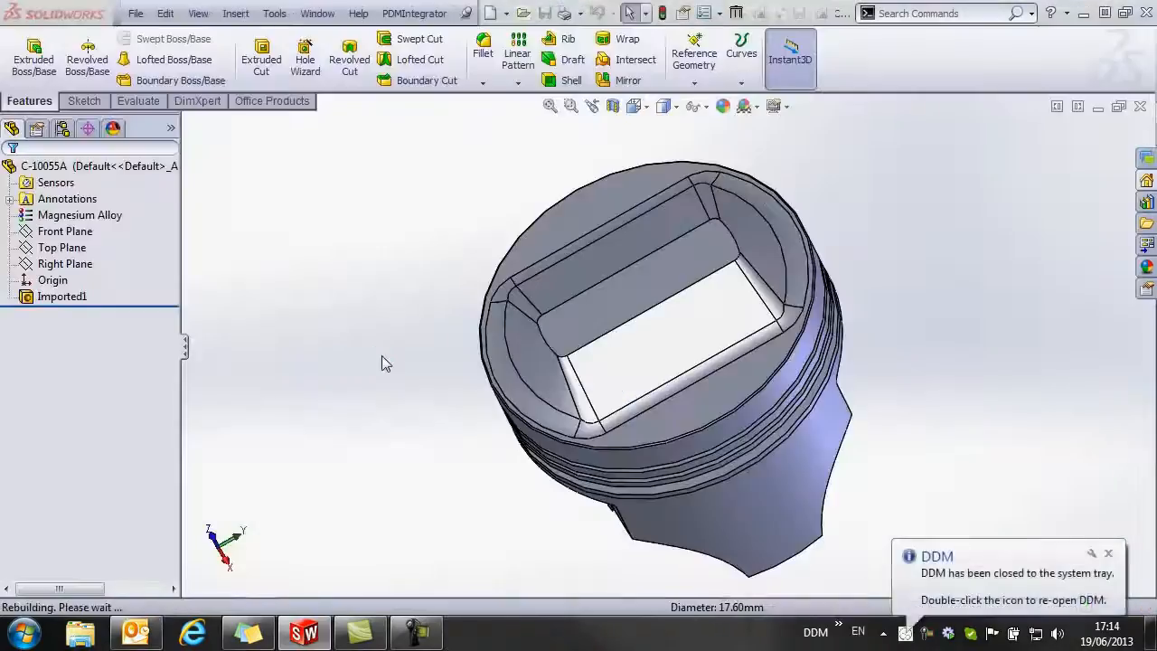
Make an assembly from the piston head part and place the part as its first component
{"action": "left_click", "coordinate": [131, 16]}
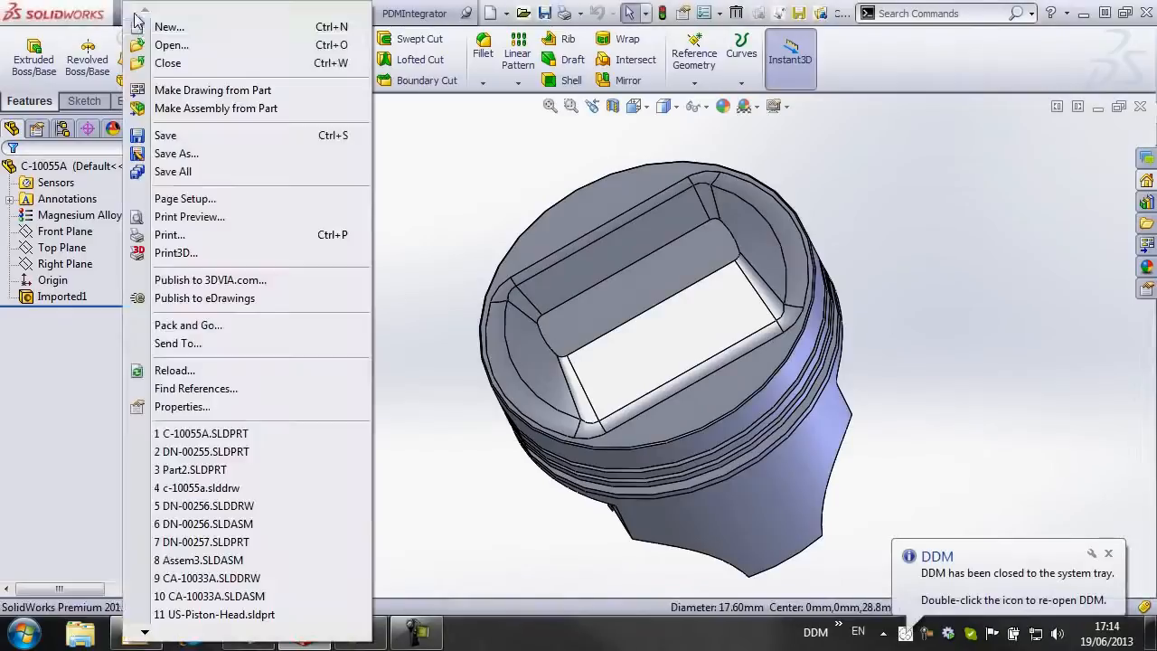
{"action": "left_click", "coordinate": [191, 109]}
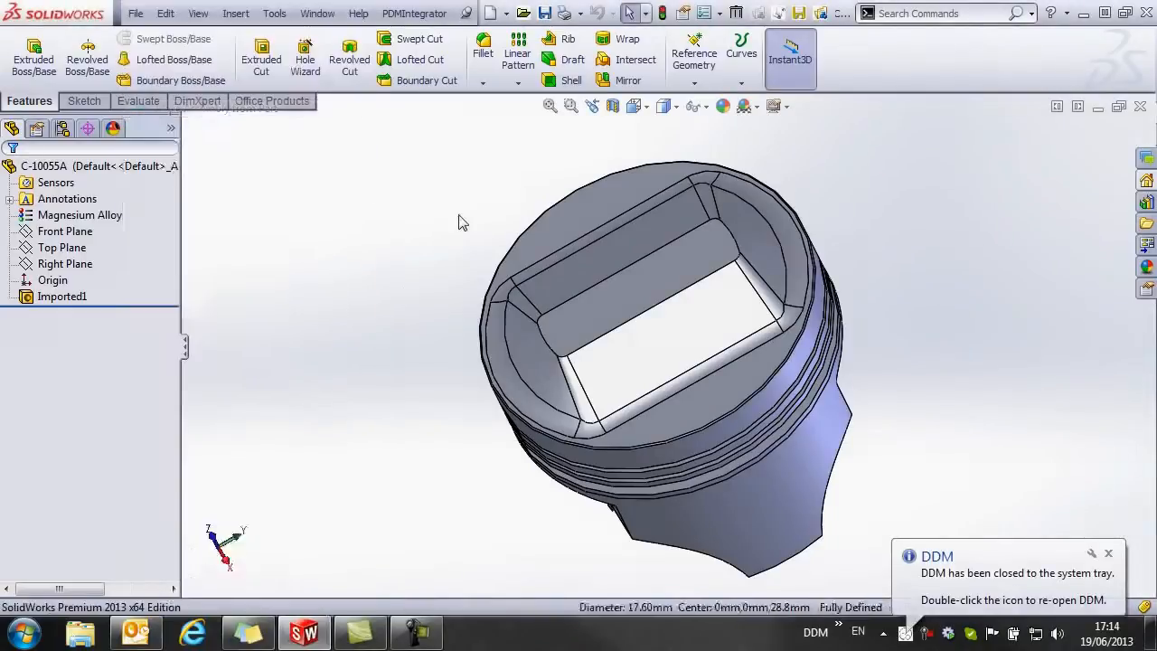
{"action": "left_click", "coordinate": [696, 378]}
{"action": "middle_click_drag", "start_coordinate": [837, 256], "coordinate": [811, 560]}
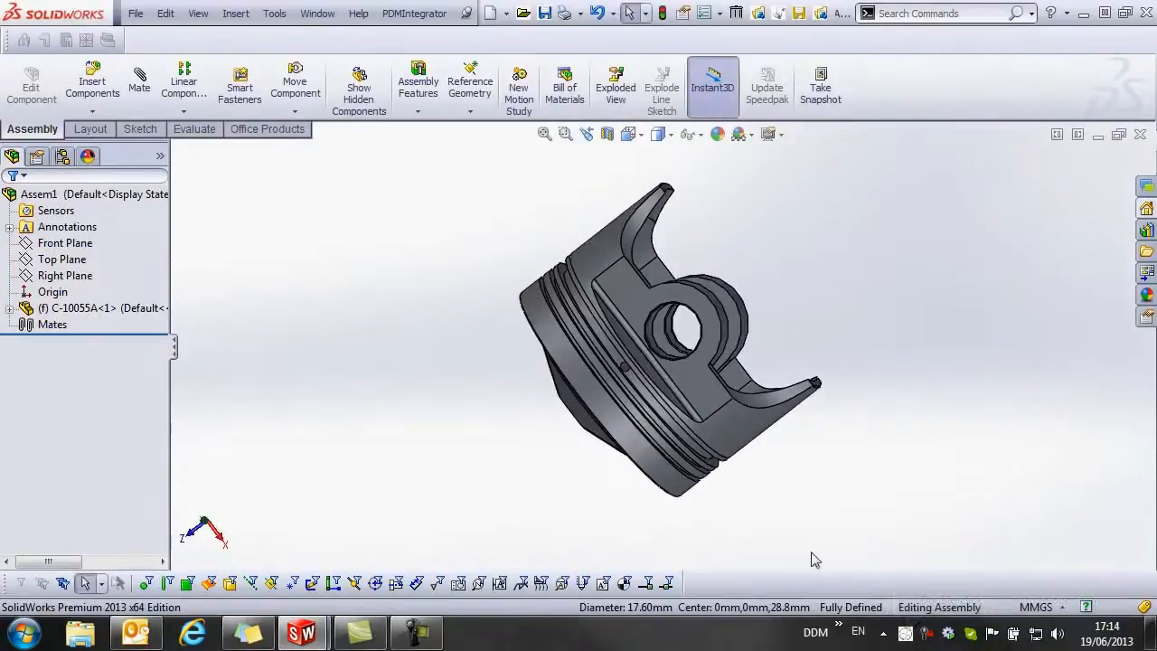
Load the wrist pin from the DDM recent items as a sub-part of the piston assembly
{"action": "left_click", "coordinate": [416, 14]}
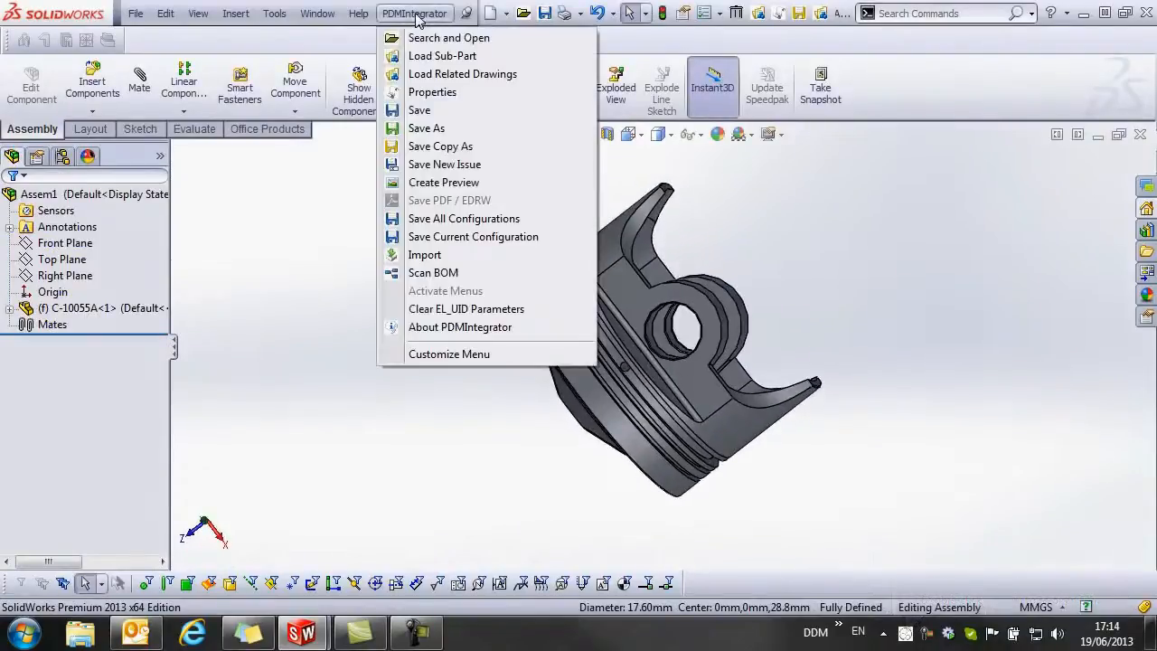
{"action": "left_click", "coordinate": [442, 55]}
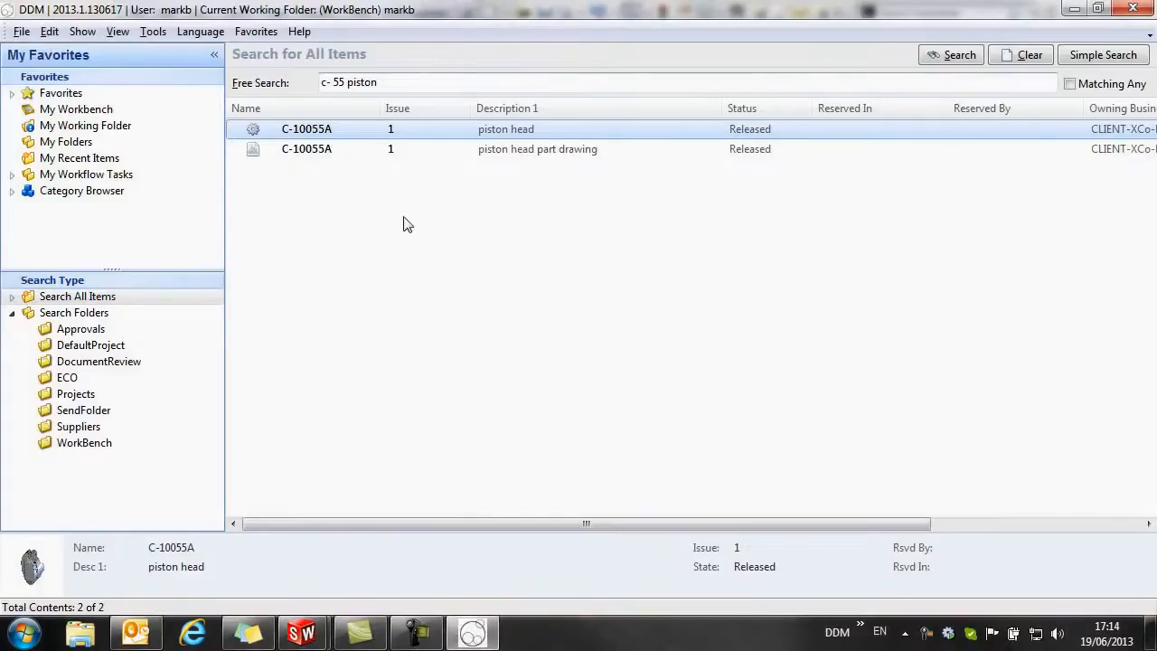
{"action": "left_click", "coordinate": [51, 158]}
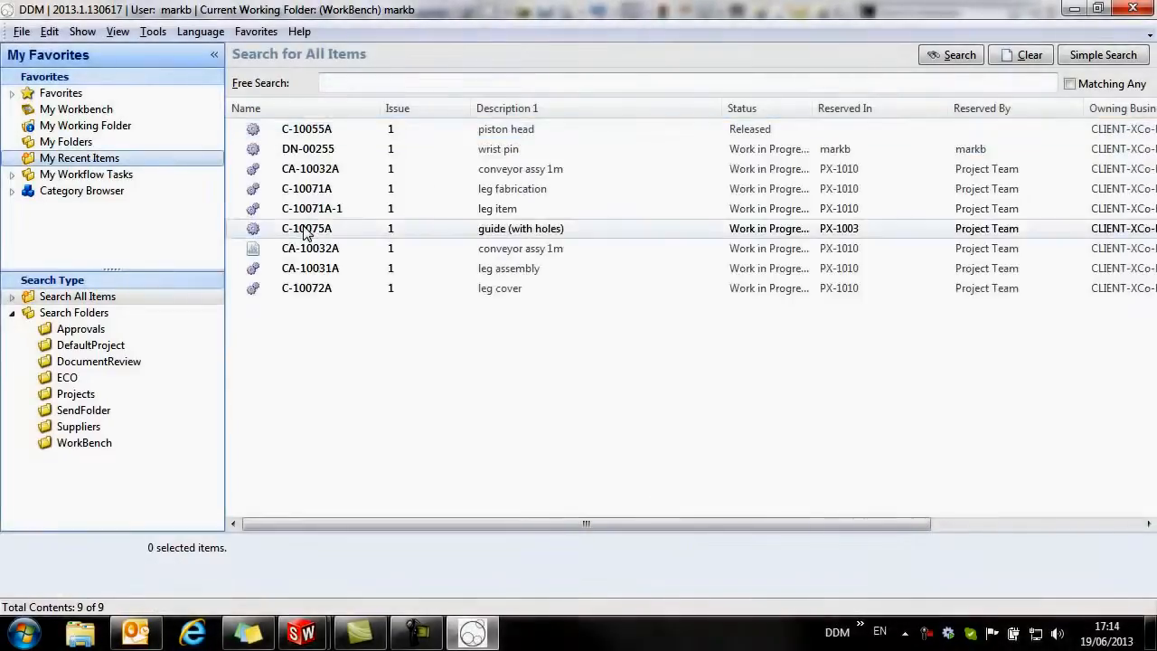
{"action": "left_click", "coordinate": [307, 156]}
{"action": "double_click", "coordinate": [324, 158]}
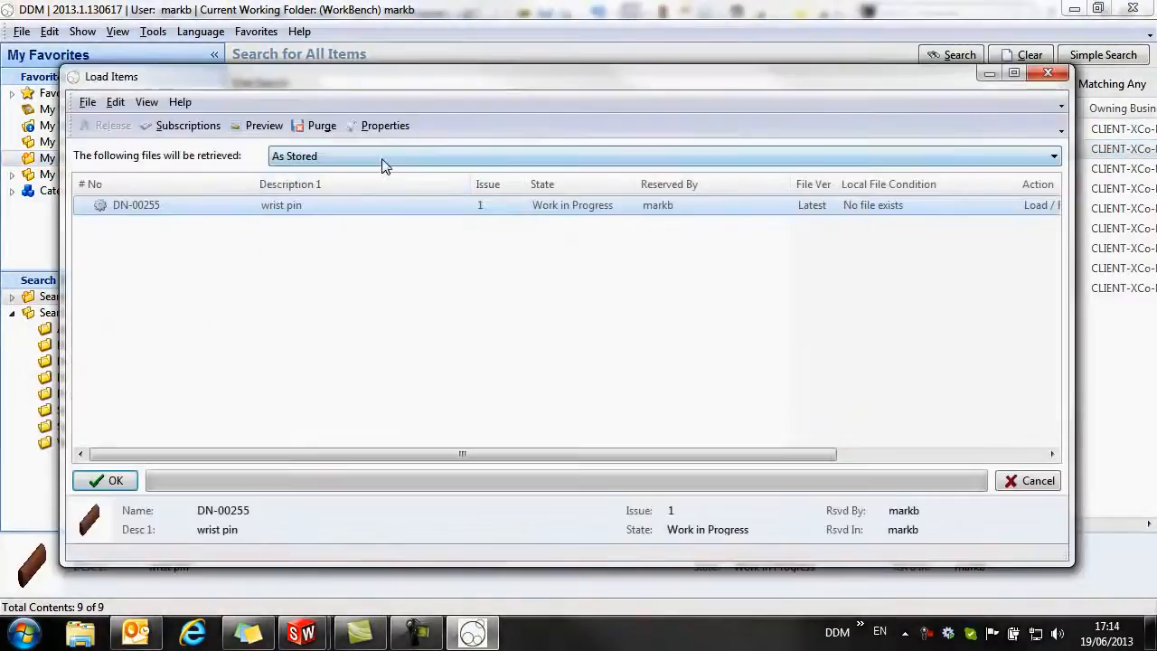
{"action": "left_click", "coordinate": [103, 480]}
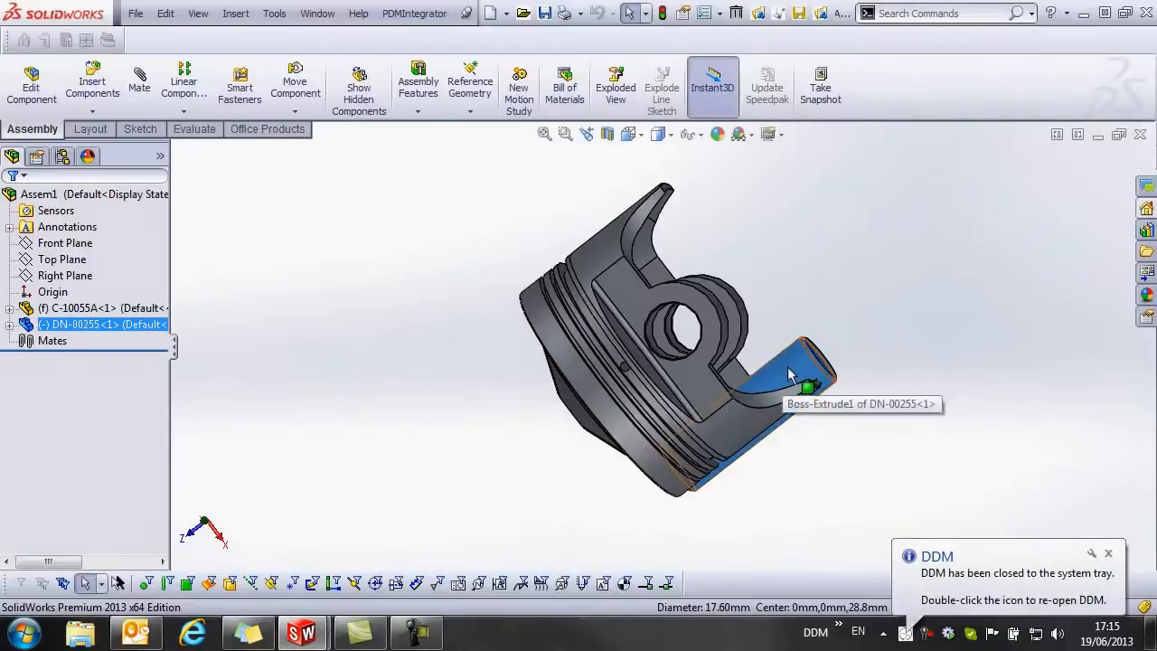
Mate the wrist pin concentric with the piston's pin bore and coincident with the flat face around the bore
{"action": "left_click_drag", "start_coordinate": [788, 366], "coordinate": [704, 356]}
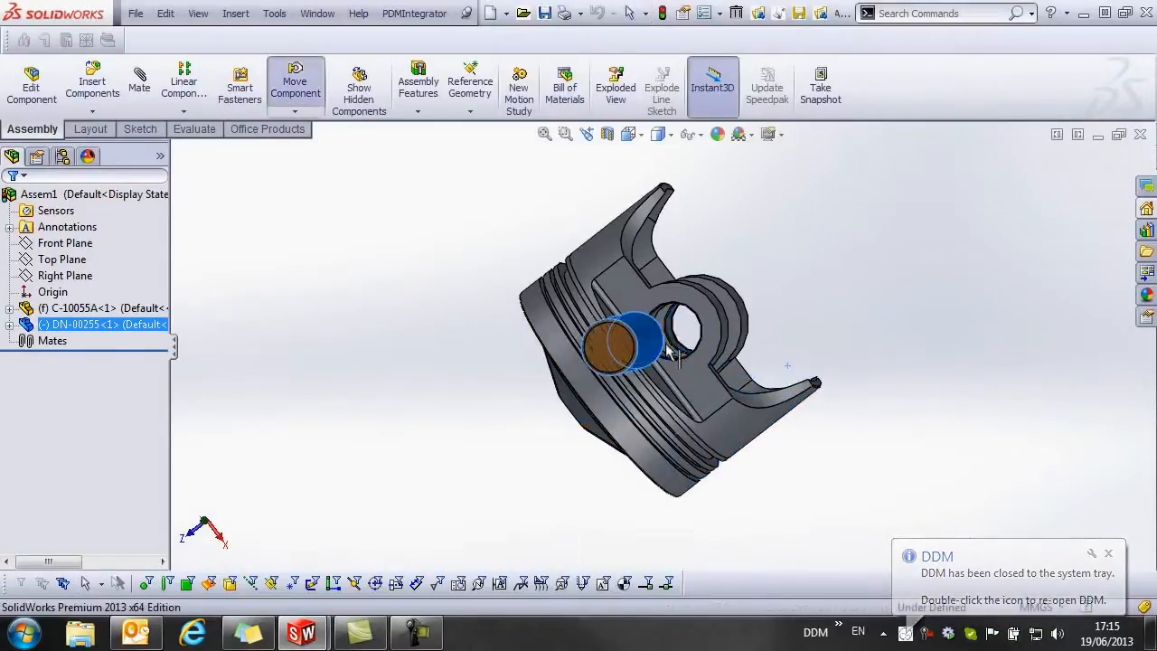
{"action": "middle_click_drag", "start_coordinate": [847, 348], "coordinate": [806, 399]}
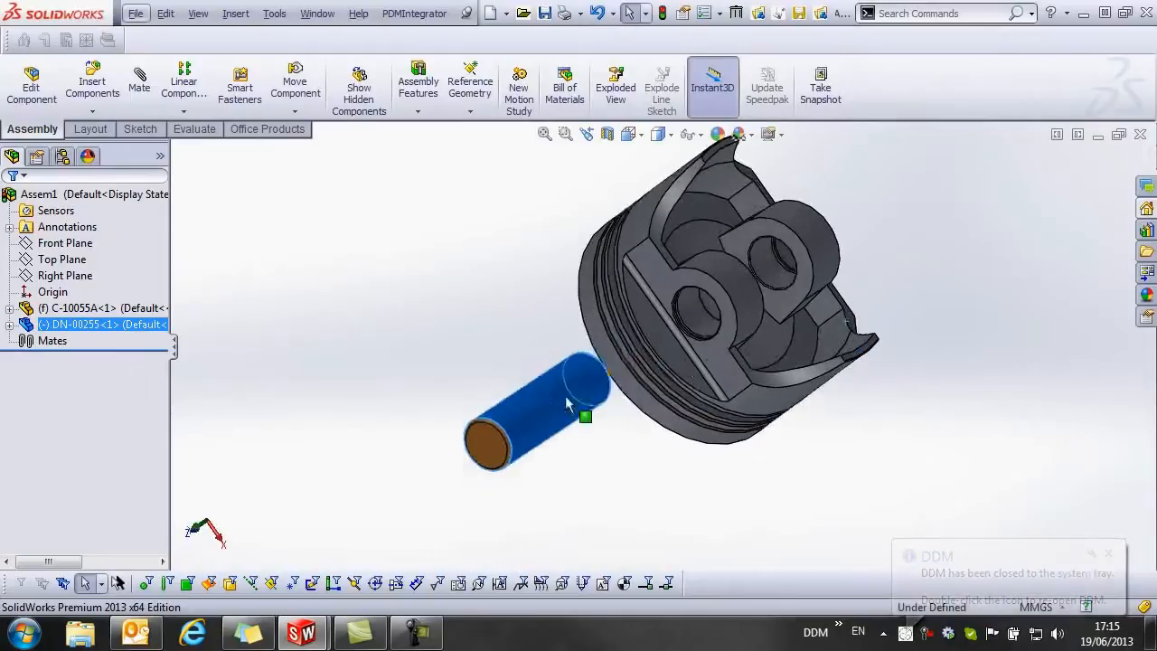
{"action": "left_click_drag", "start_coordinate": [568, 398], "coordinate": [707, 339], "text": "alt"}
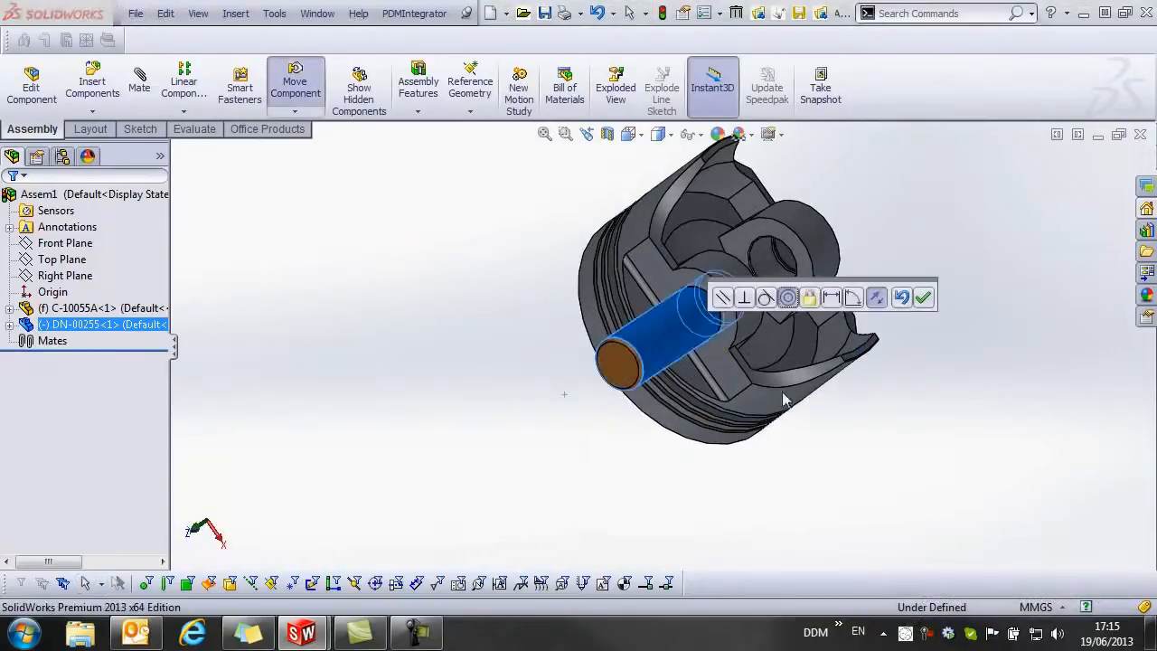
{"action": "left_click", "coordinate": [922, 300]}
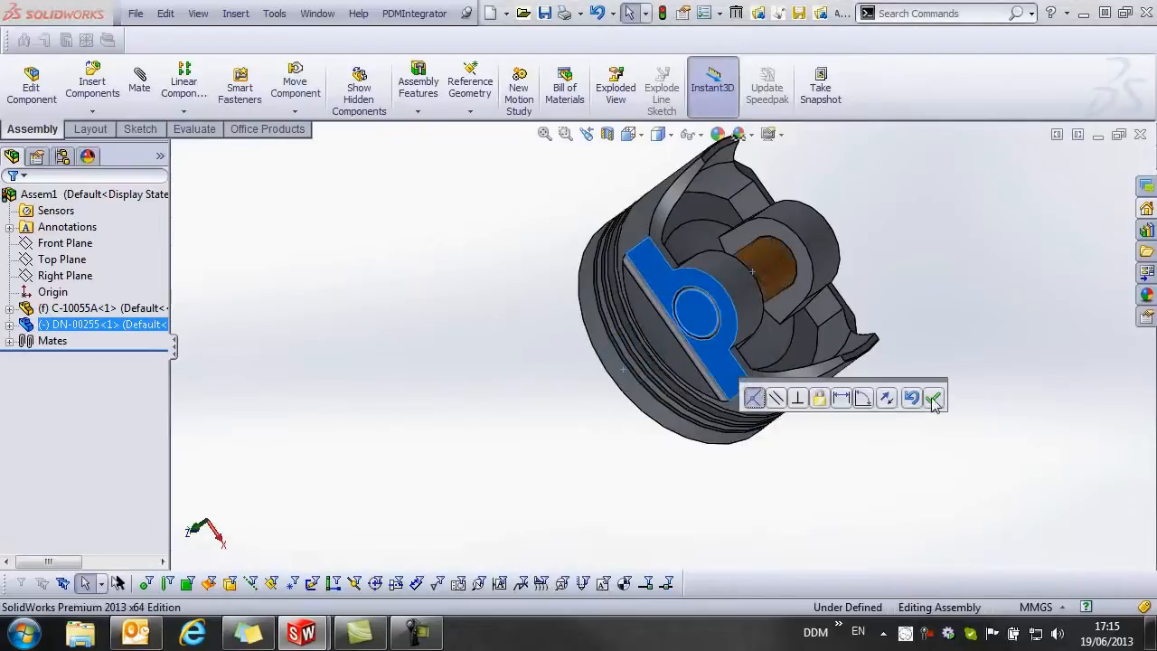
{"action": "left_click", "coordinate": [929, 396]}
{"action": "middle_click_drag", "start_coordinate": [944, 199], "coordinate": [847, 527]}
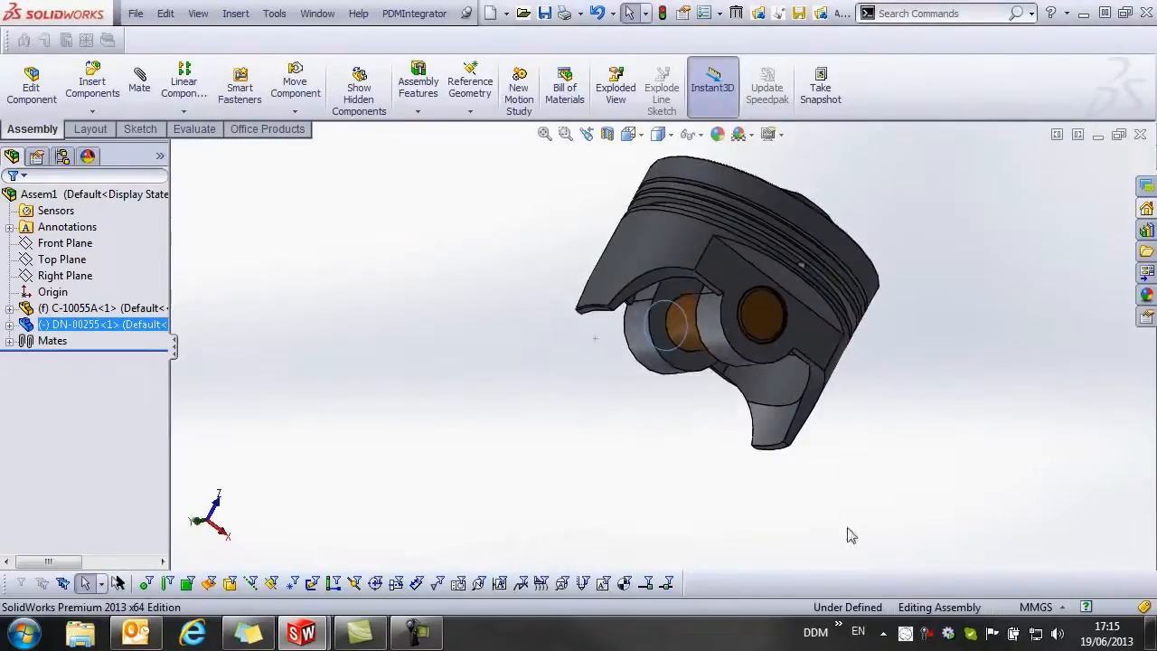
Save the piston assembly to the DesignDataManager working folder under the file name Assem1.SLDASM
{"action": "left_click", "coordinate": [953, 346]}
{"action": "middle_click_drag", "start_coordinate": [984, 250], "coordinate": [978, 336]}
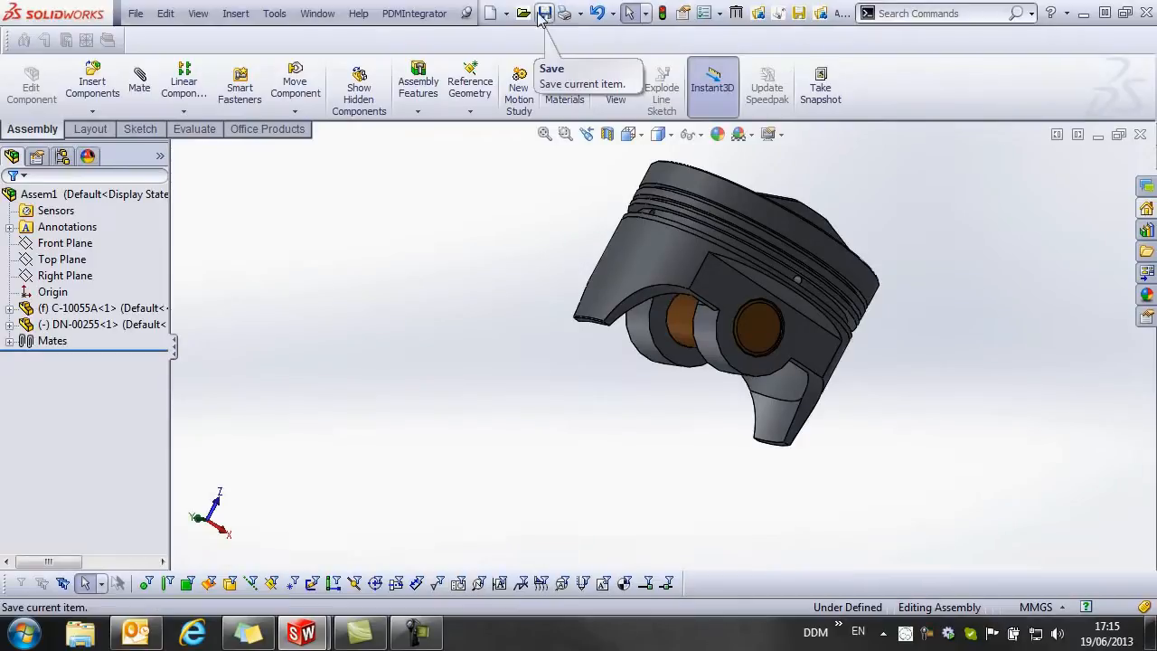
{"action": "left_click", "coordinate": [415, 15]}
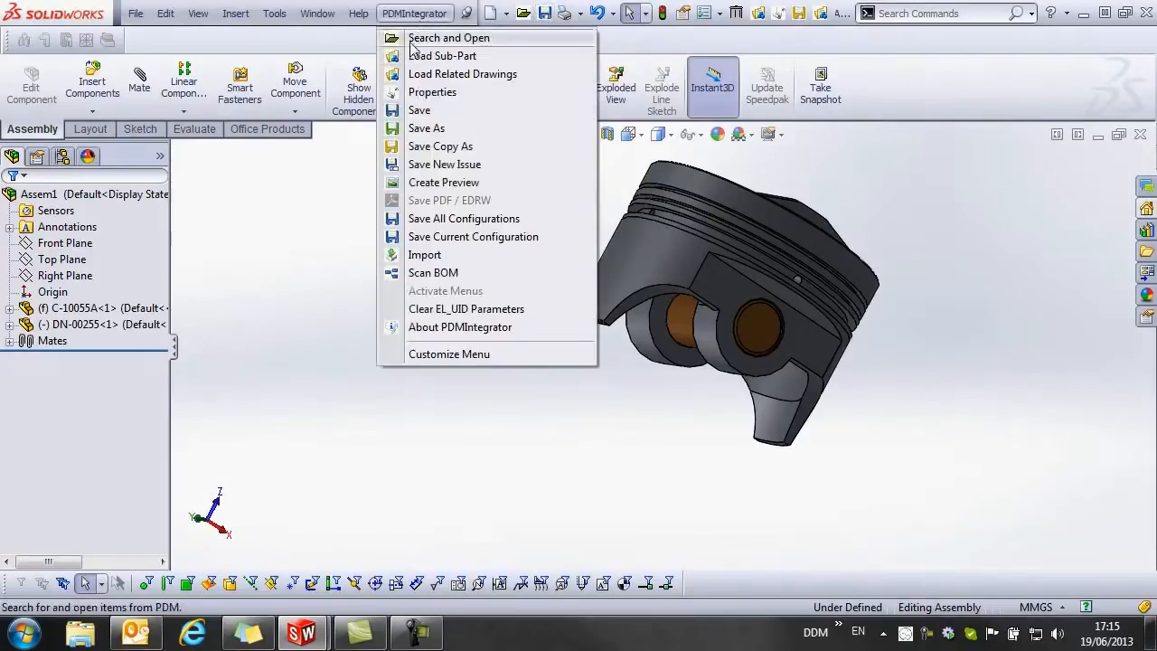
{"action": "left_click", "coordinate": [546, 17]}
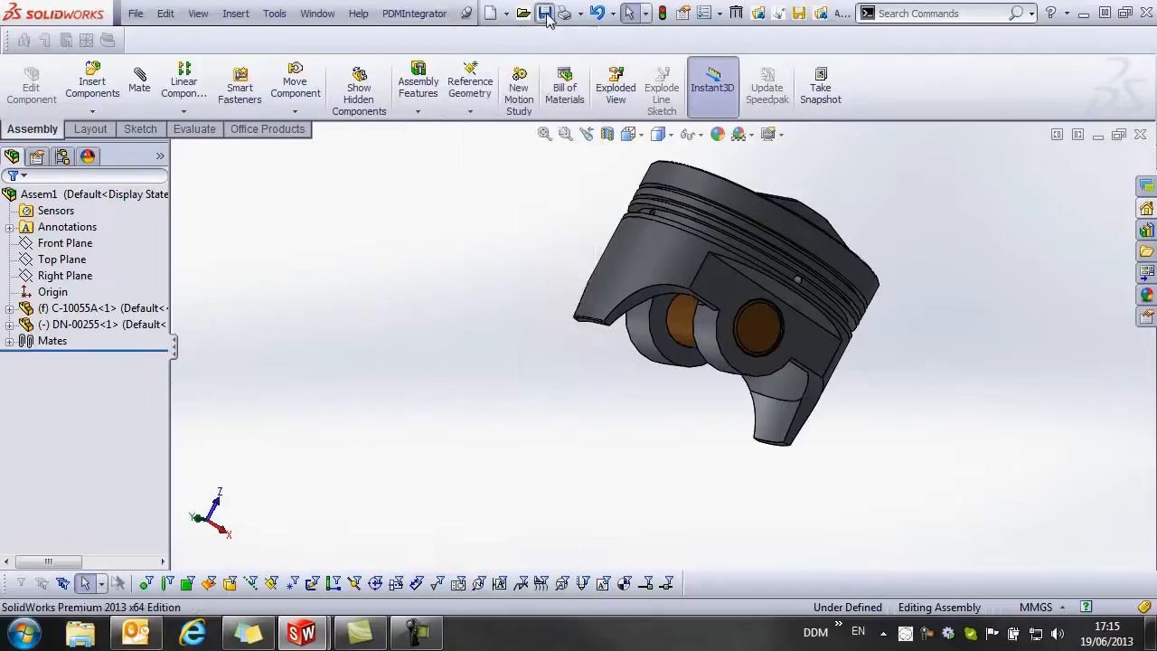
{"action": "left_click", "coordinate": [551, 262]}
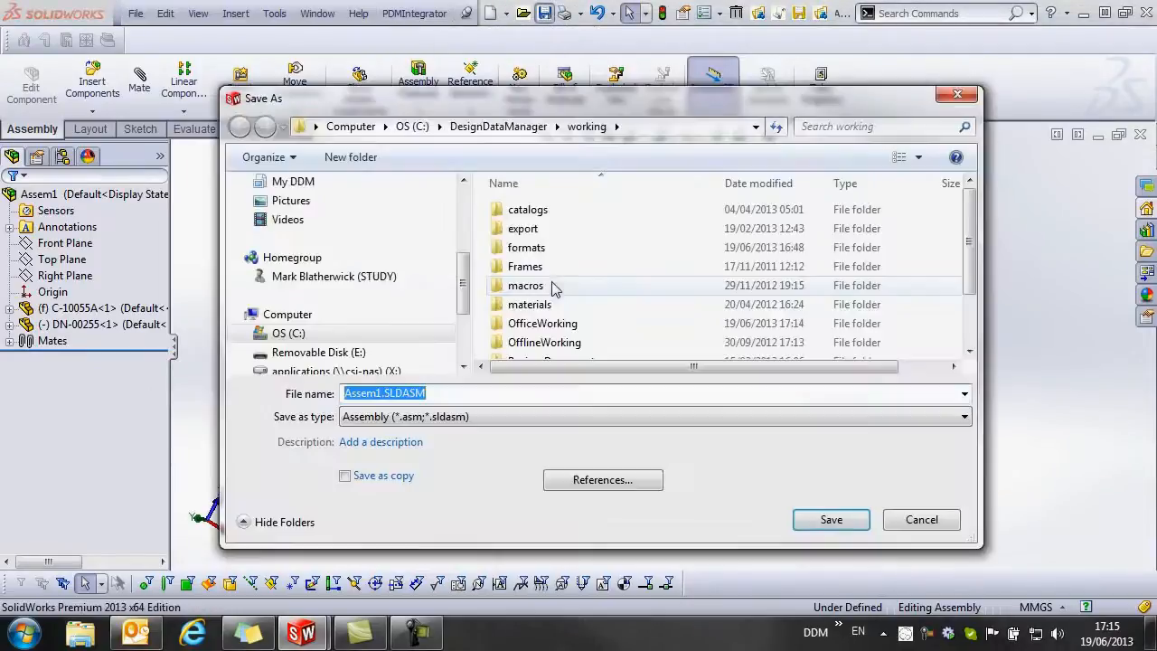
{"action": "left_click", "coordinate": [829, 520]}
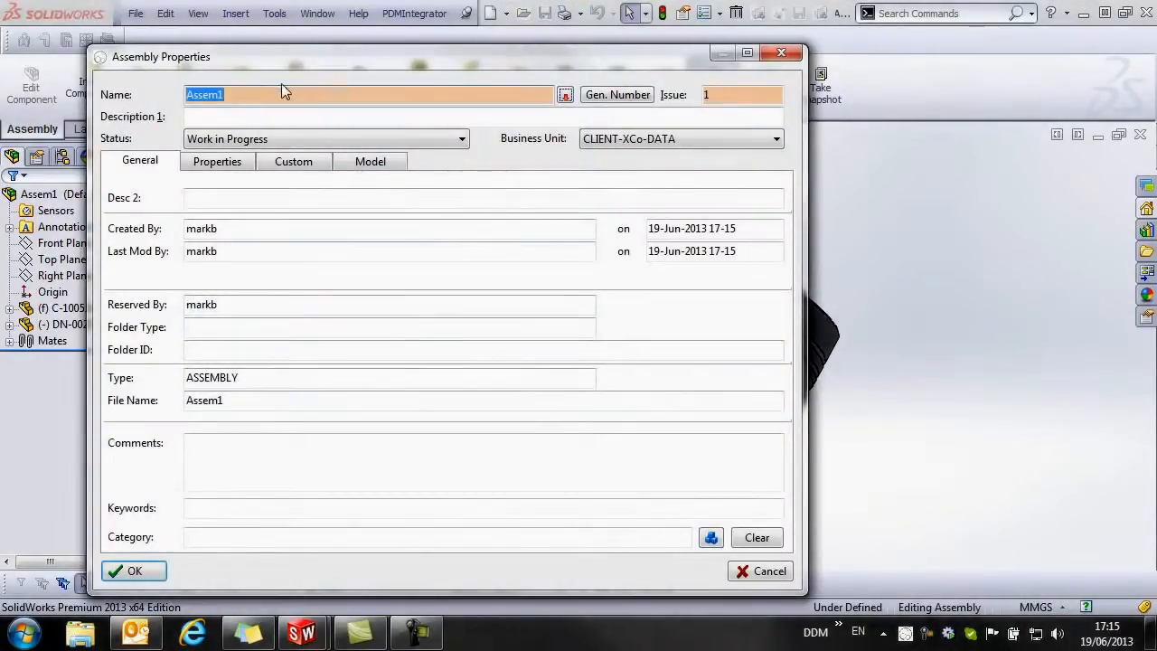
Generate a number for the assembly, describe it as "piston head assembly", and complete the save
{"action": "left_click", "coordinate": [605, 94]}
{"action": "left_click", "coordinate": [280, 117]}
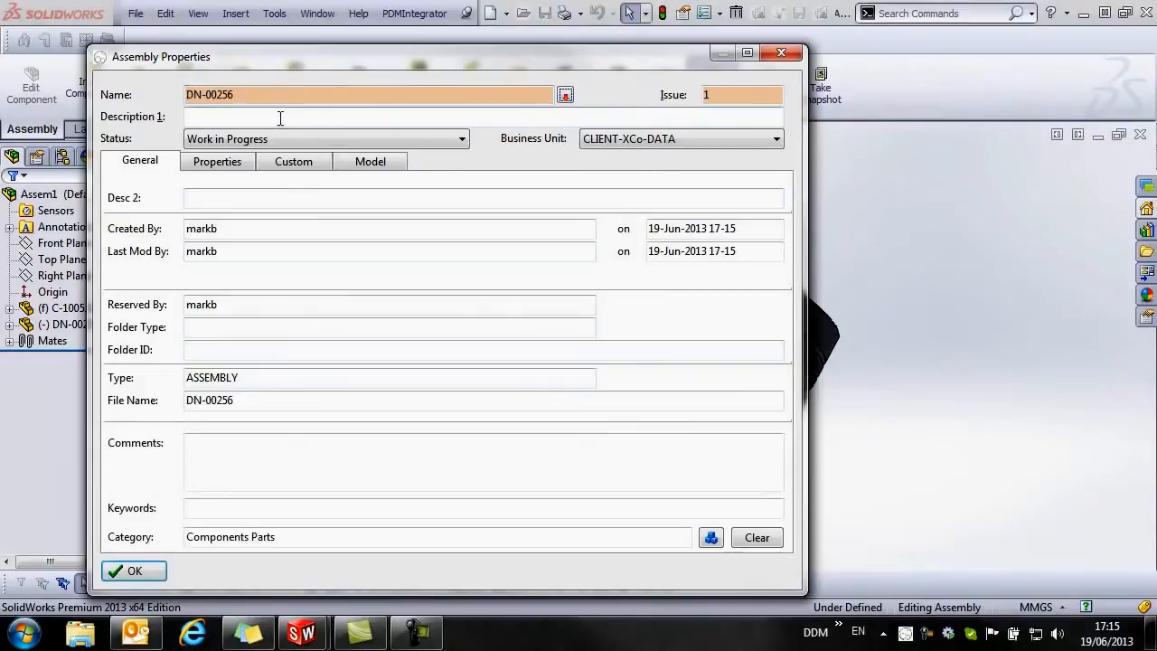
{"action": "type", "text": "pis"}
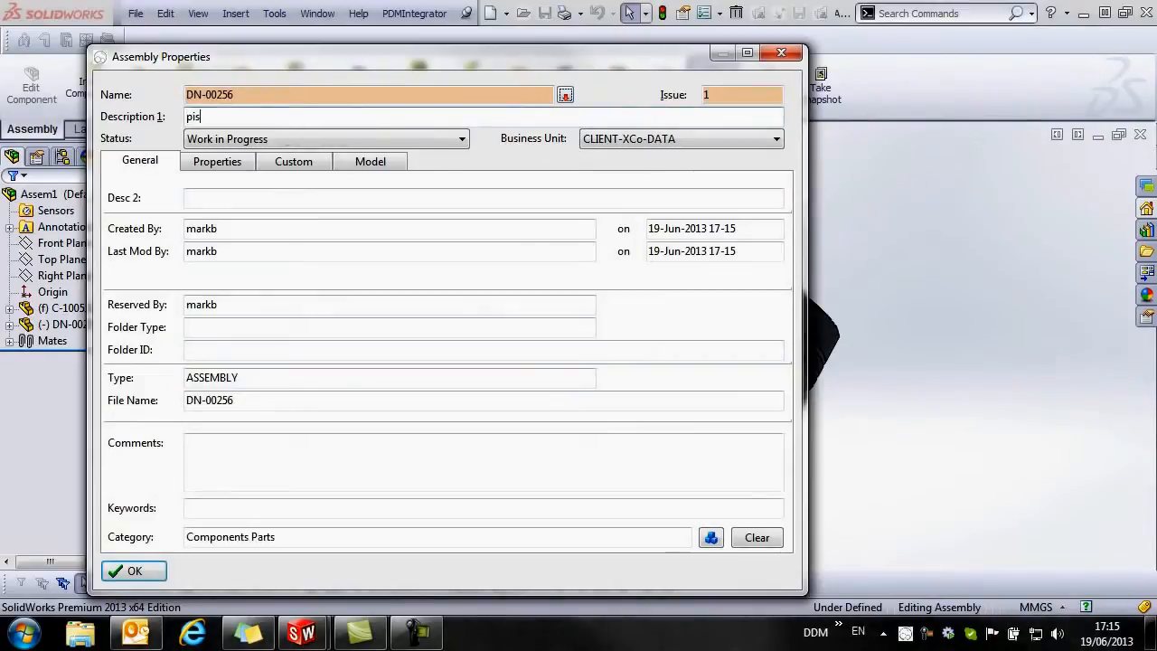
{"action": "type", "text": "ton head assembly"}
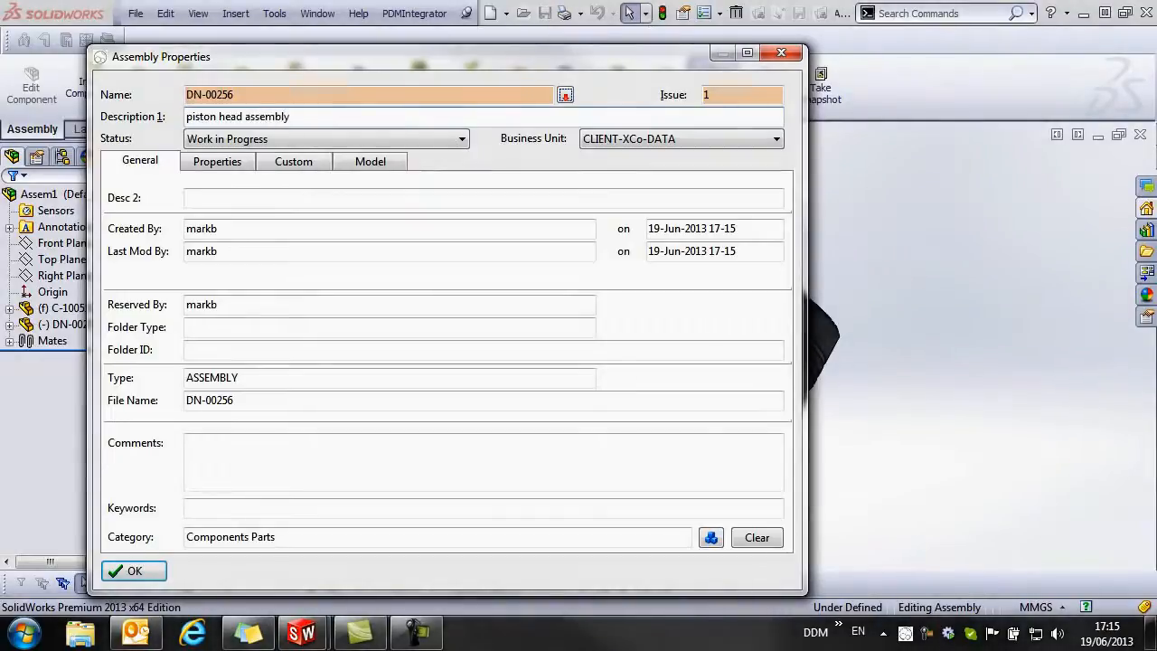
{"action": "left_click", "coordinate": [122, 570]}
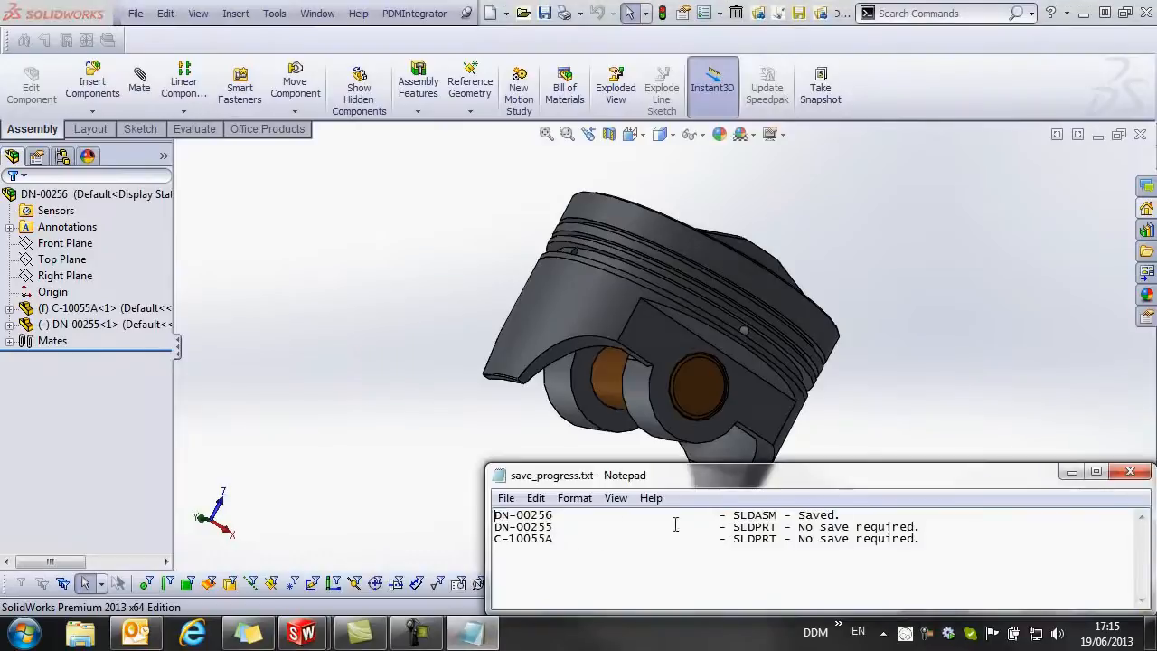
{"action": "left_click", "coordinate": [1144, 474]}
Make a drawing from the piston assembly using the DDM A3 2013P sheet format
{"action": "middle_click_drag", "start_coordinate": [415, 295], "coordinate": [390, 314]}
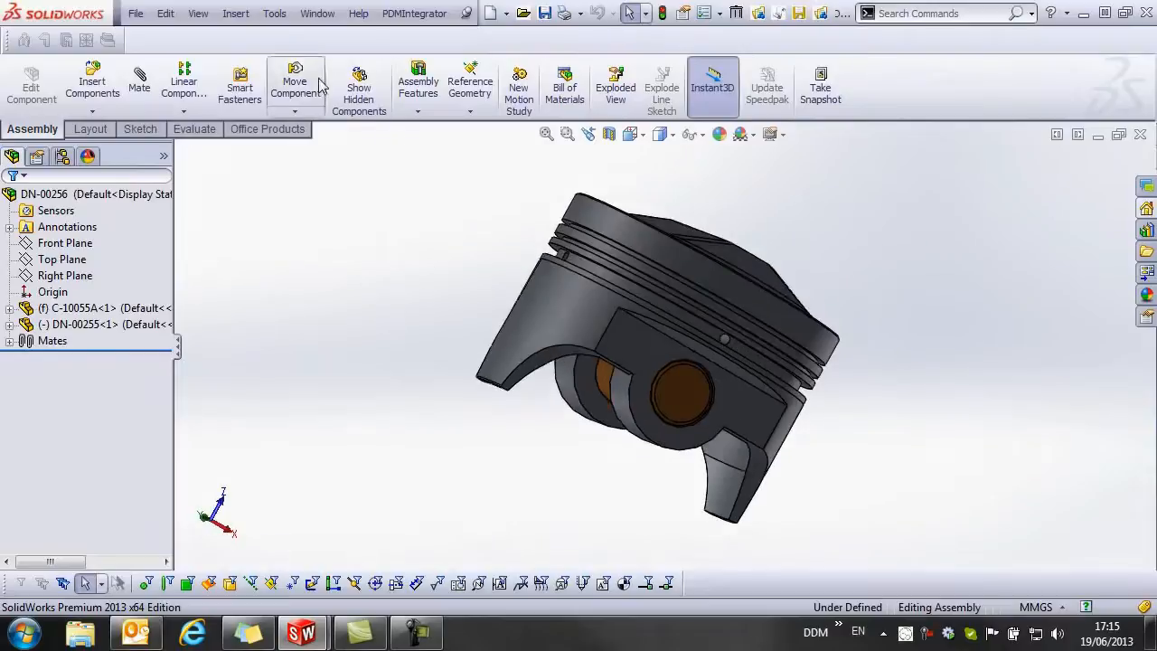
{"action": "left_click", "coordinate": [136, 12]}
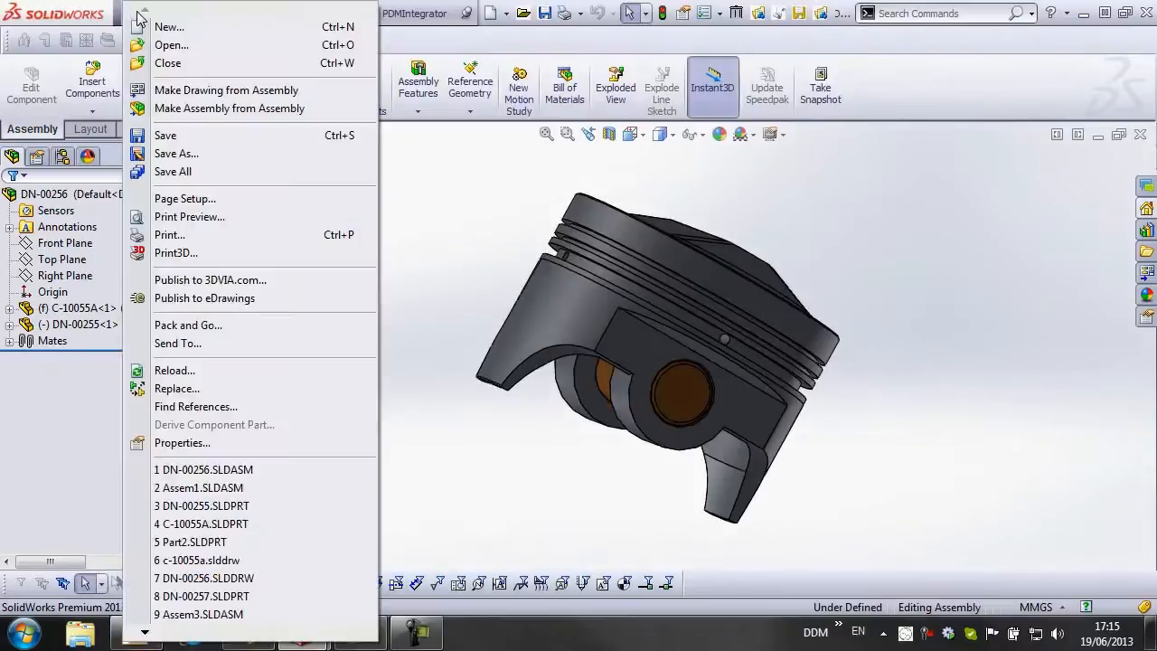
{"action": "left_click", "coordinate": [207, 94]}
{"action": "left_click_drag", "start_coordinate": [556, 264], "coordinate": [556, 303]}
{"action": "left_click", "coordinate": [432, 296]}
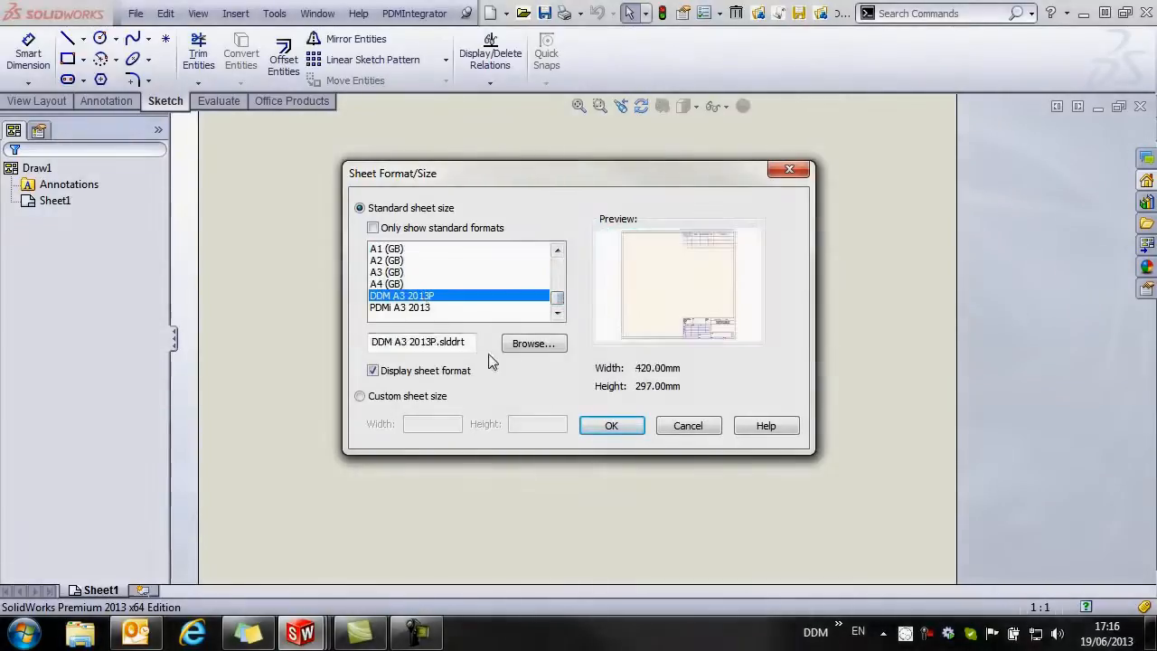
{"action": "left_click", "coordinate": [623, 426]}
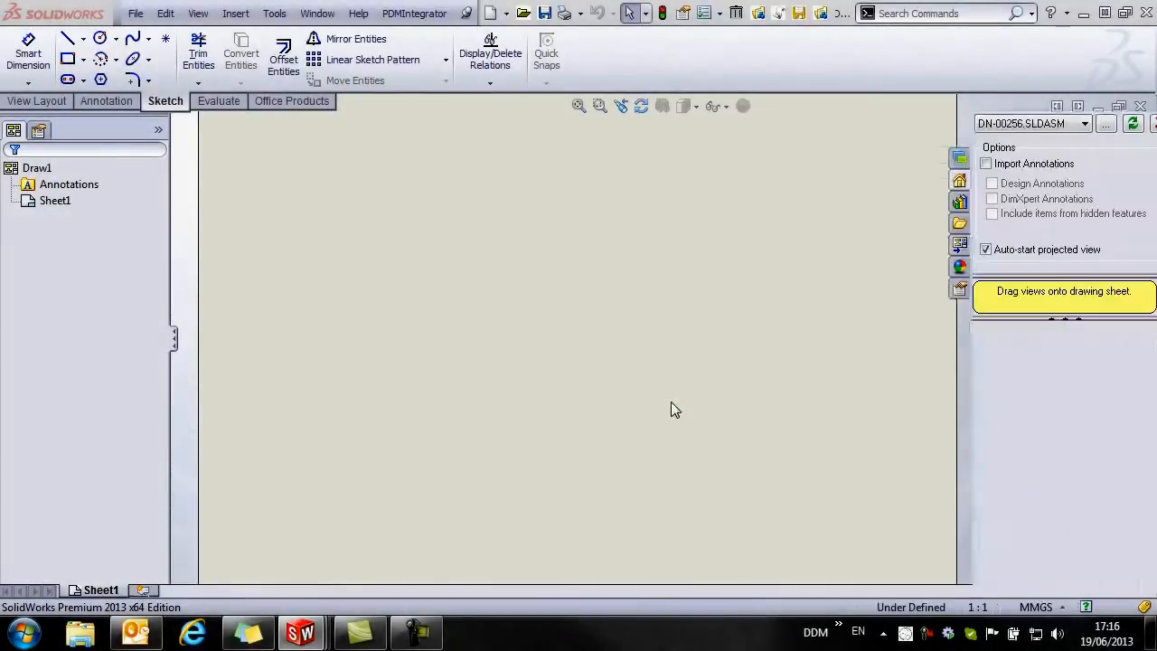
Place a front view of the piston assembly on the sheet with projected side and top views
{"action": "left_click_drag", "start_coordinate": [1095, 543], "coordinate": [529, 379]}
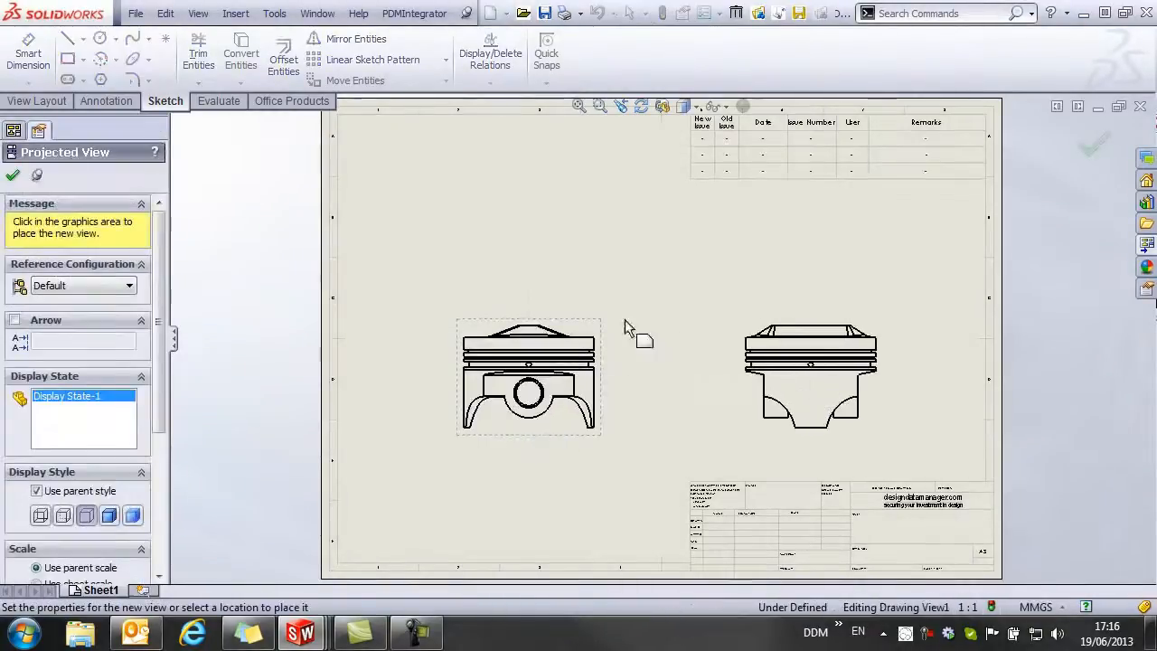
{"action": "left_click", "coordinate": [519, 226]}
{"action": "key", "text": "Escape"}
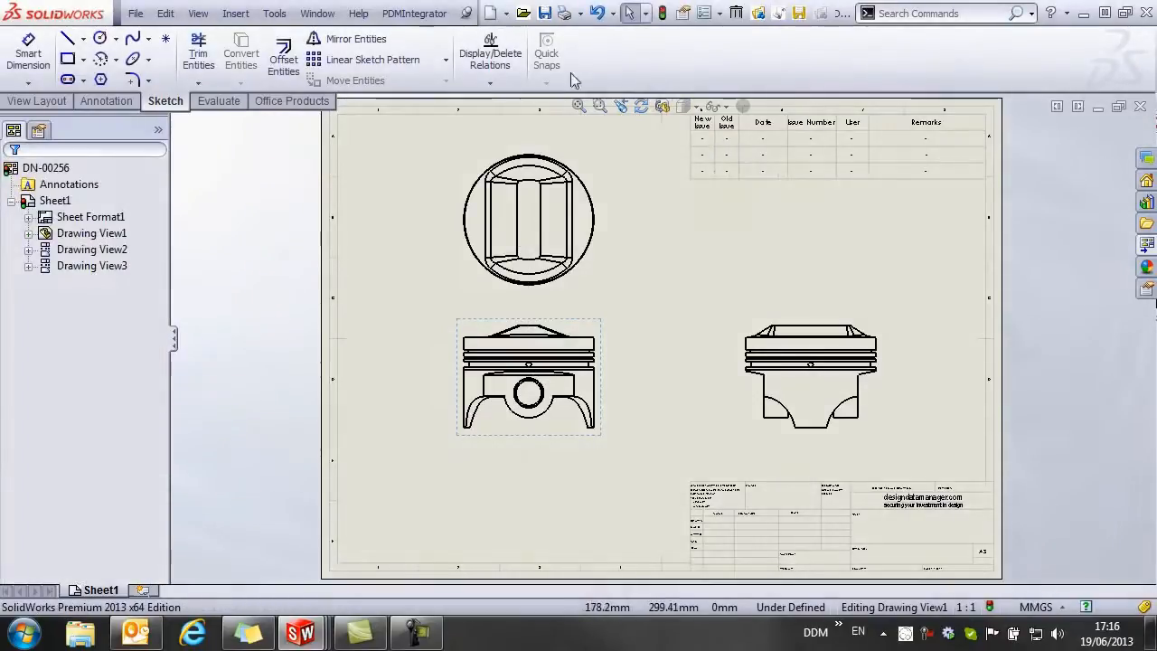
Save the drawing through PDMIntegrator as DN-00256.SLDDRW, accepting its inherited drawing properties
{"action": "left_click", "coordinate": [414, 13]}
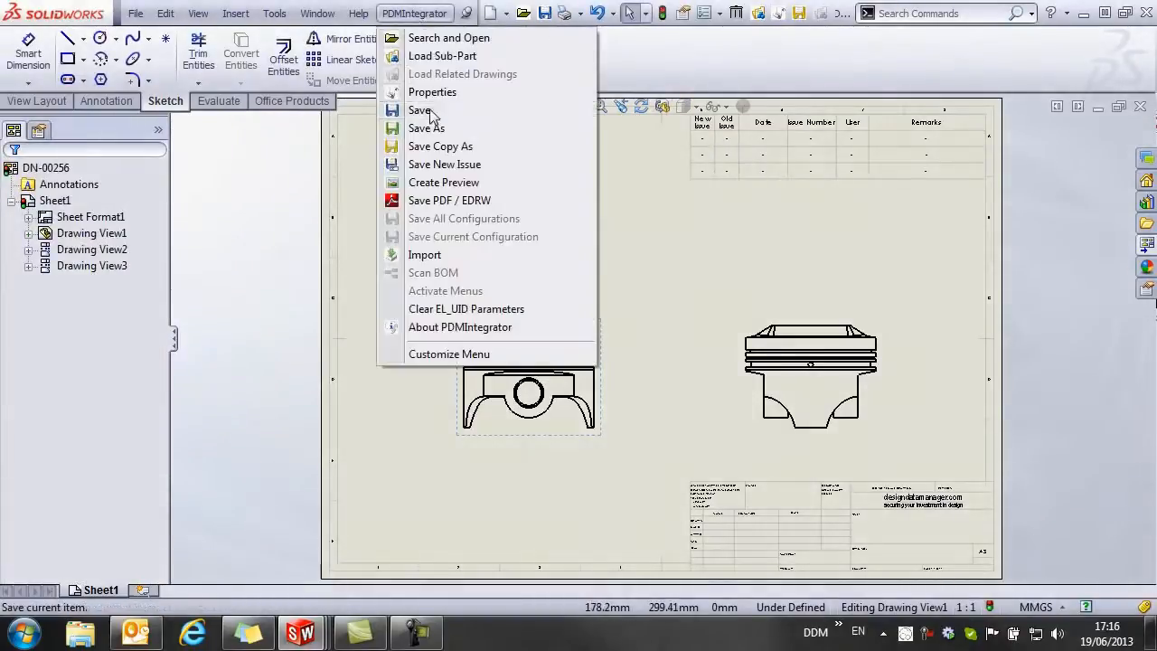
{"action": "left_click", "coordinate": [421, 110]}
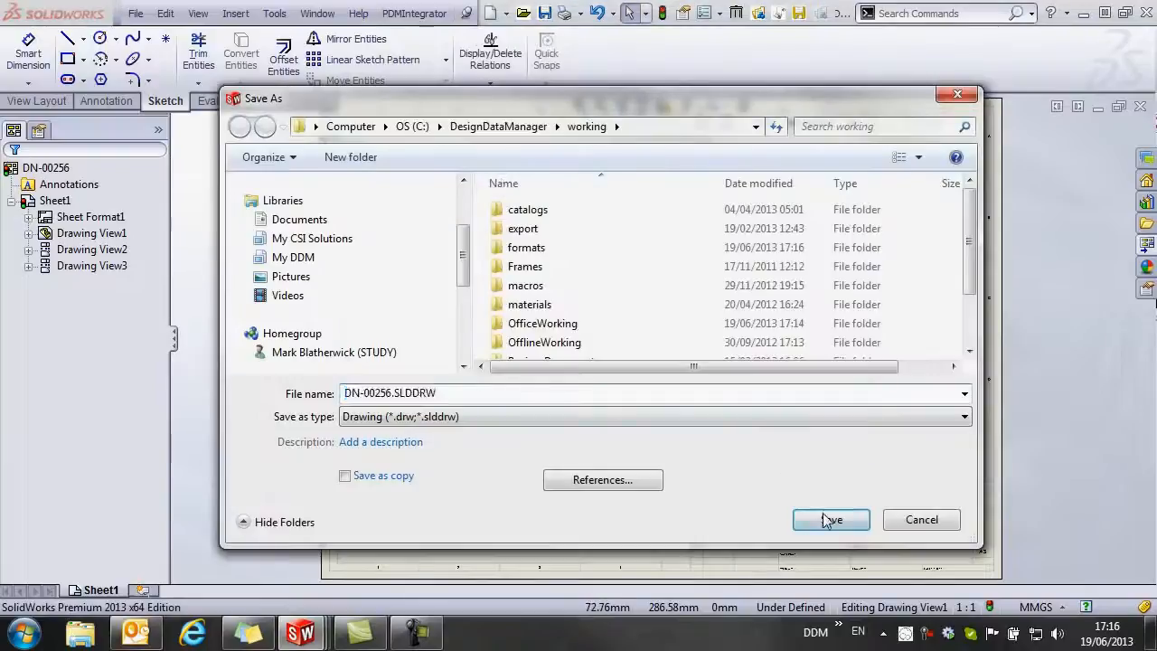
{"action": "left_click", "coordinate": [829, 519]}
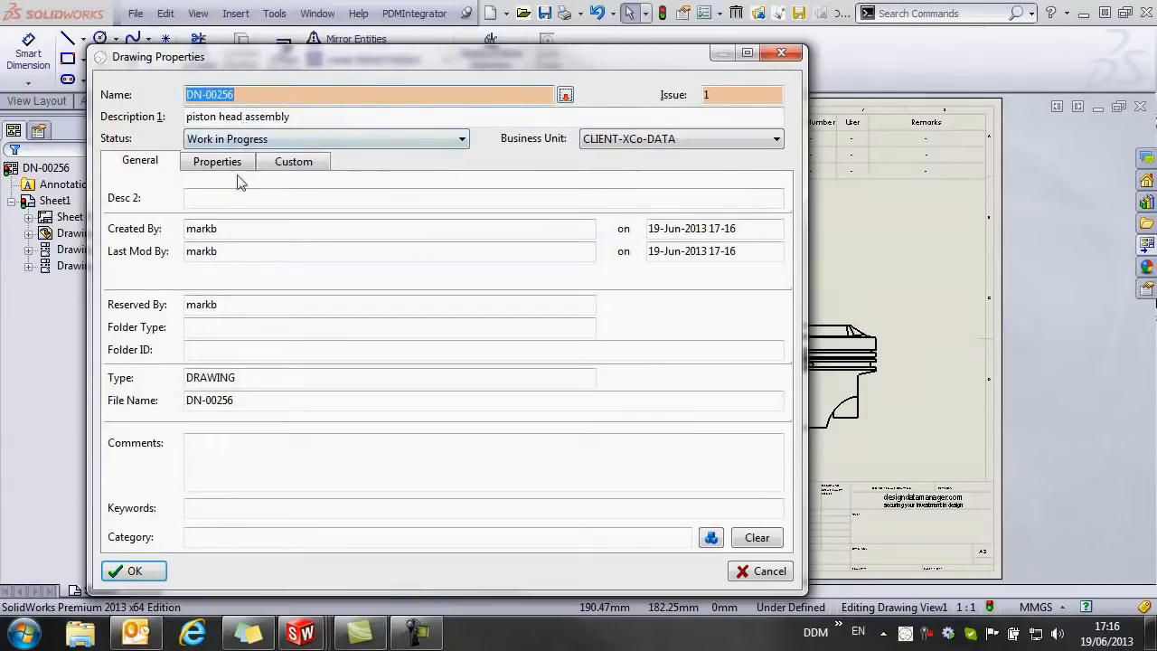
{"action": "left_click", "coordinate": [154, 576]}
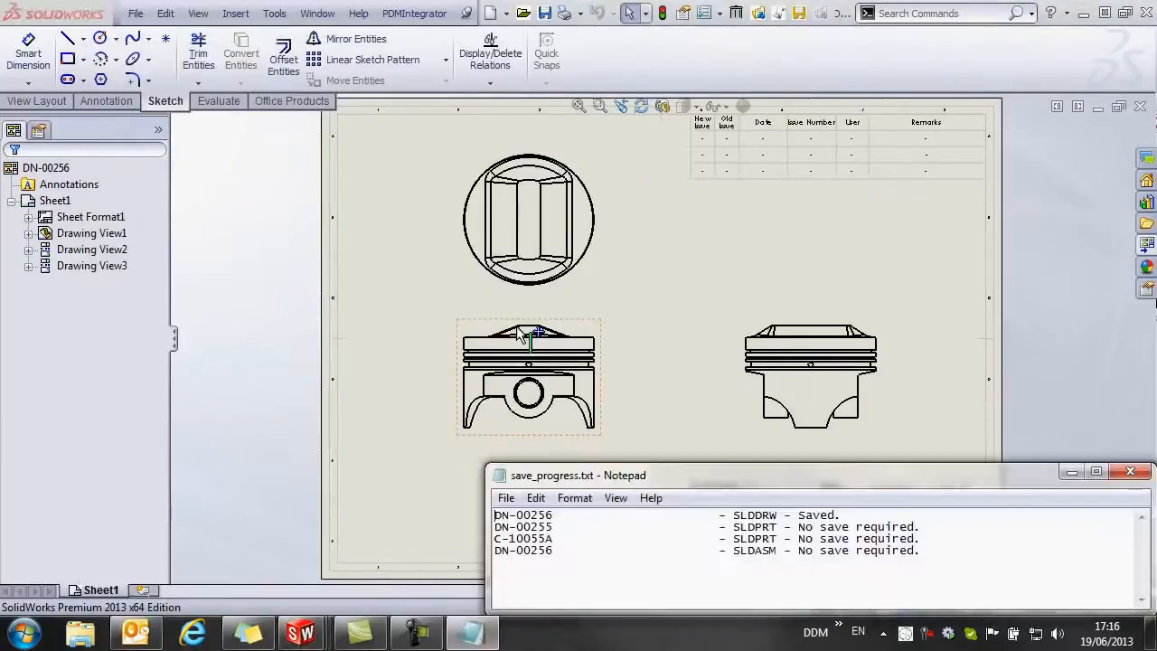
{"action": "left_click", "coordinate": [1129, 472]}
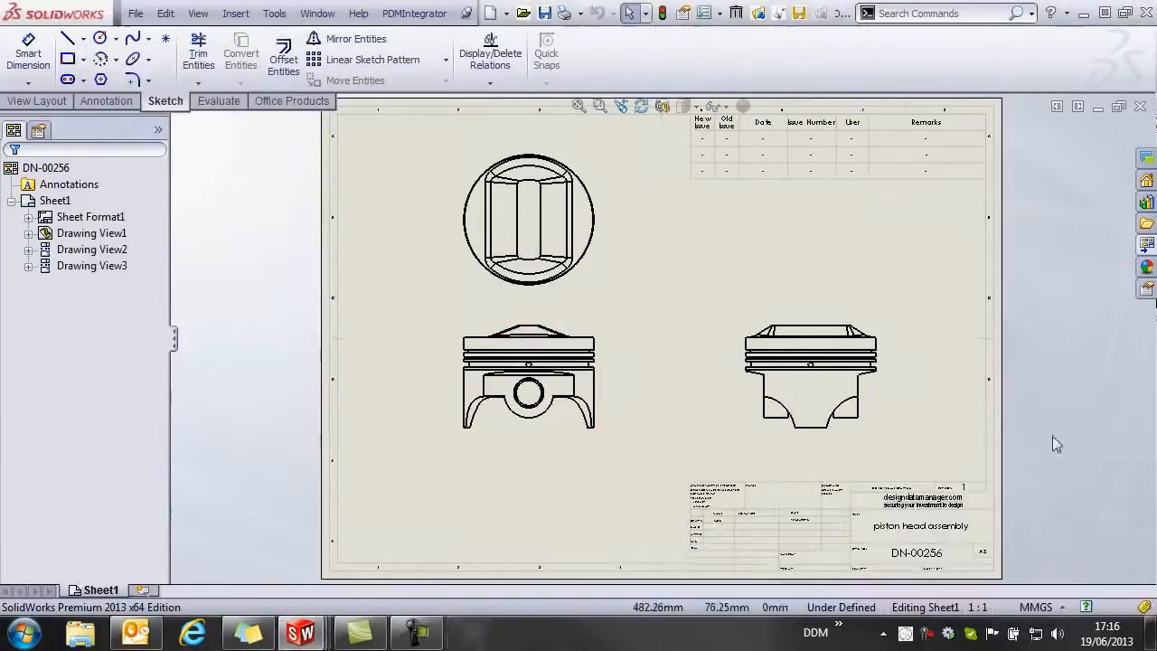
Close the saved drawing and all remaining open piston models
{"action": "left_click", "coordinate": [1141, 106]}
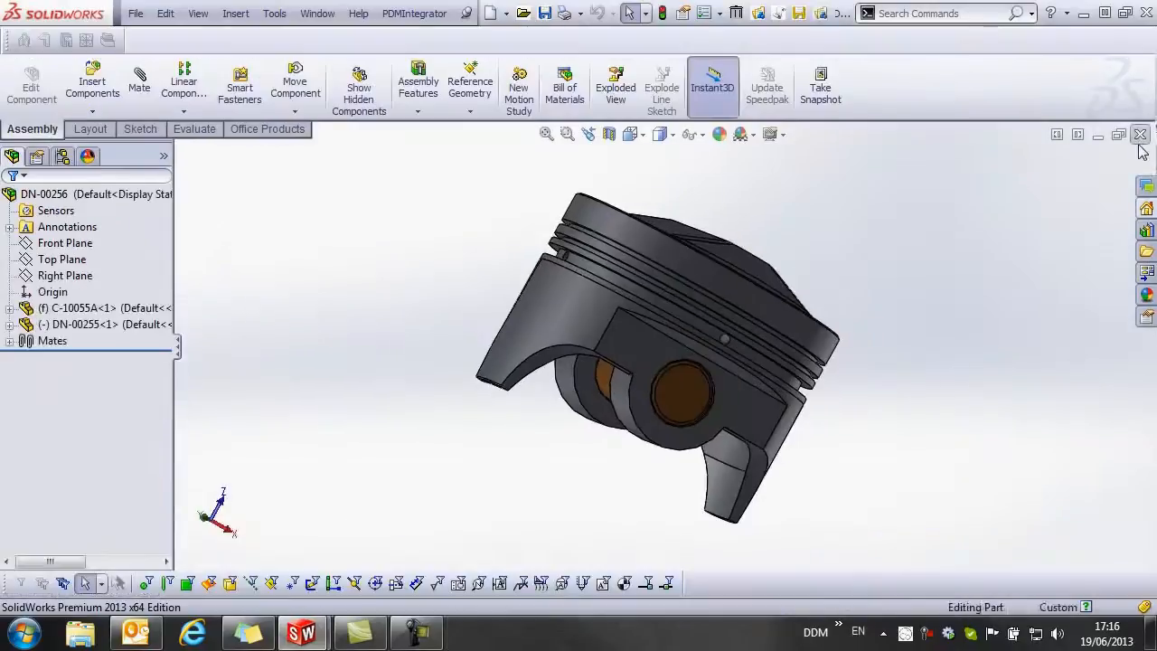
{"action": "left_click", "coordinate": [1140, 107]}
{"action": "left_click", "coordinate": [1140, 107]}
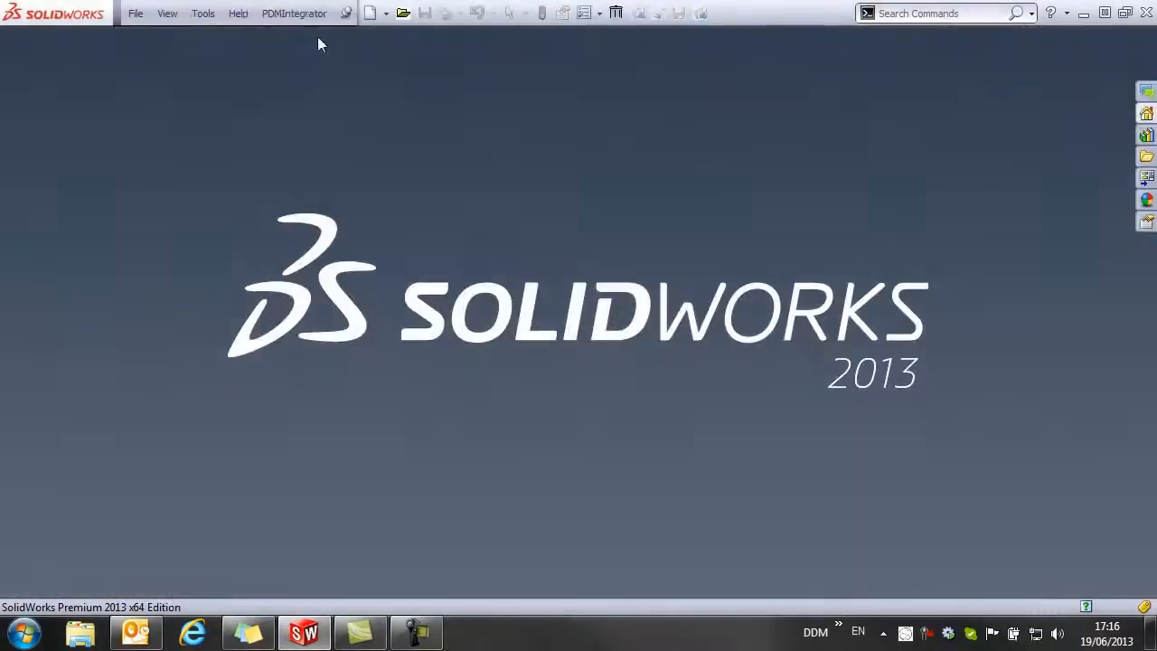
Switch to the DDM recent items and view the PDF preview of the piston head assembly drawing
{"action": "left_click", "coordinate": [403, 12]}
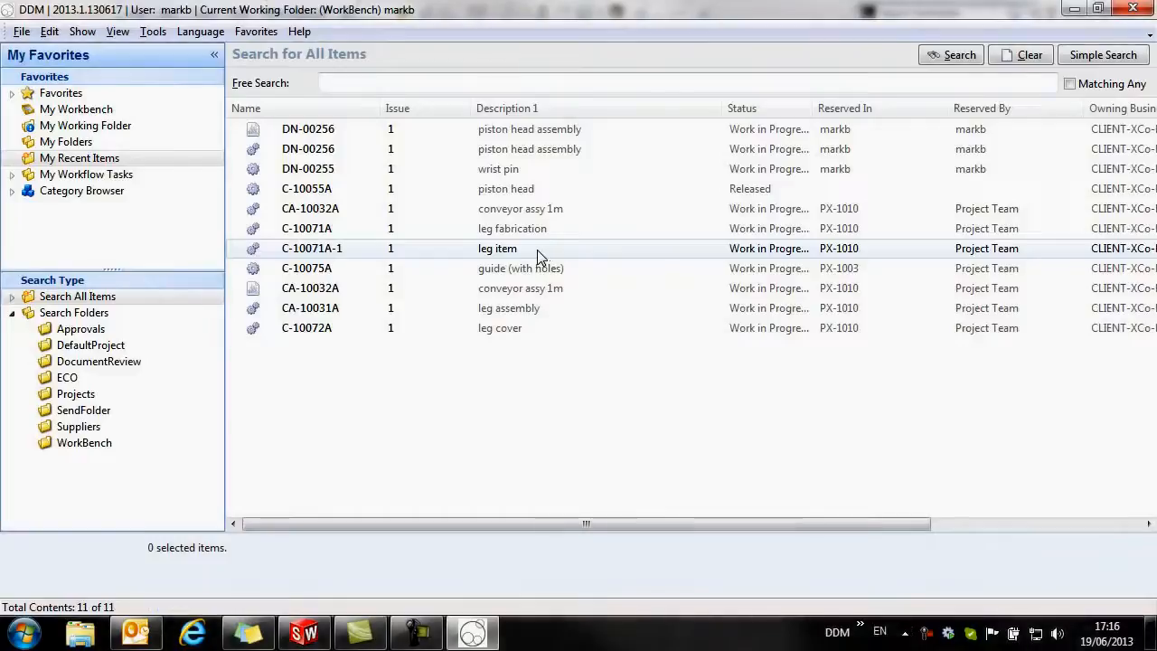
{"action": "left_click", "coordinate": [328, 131]}
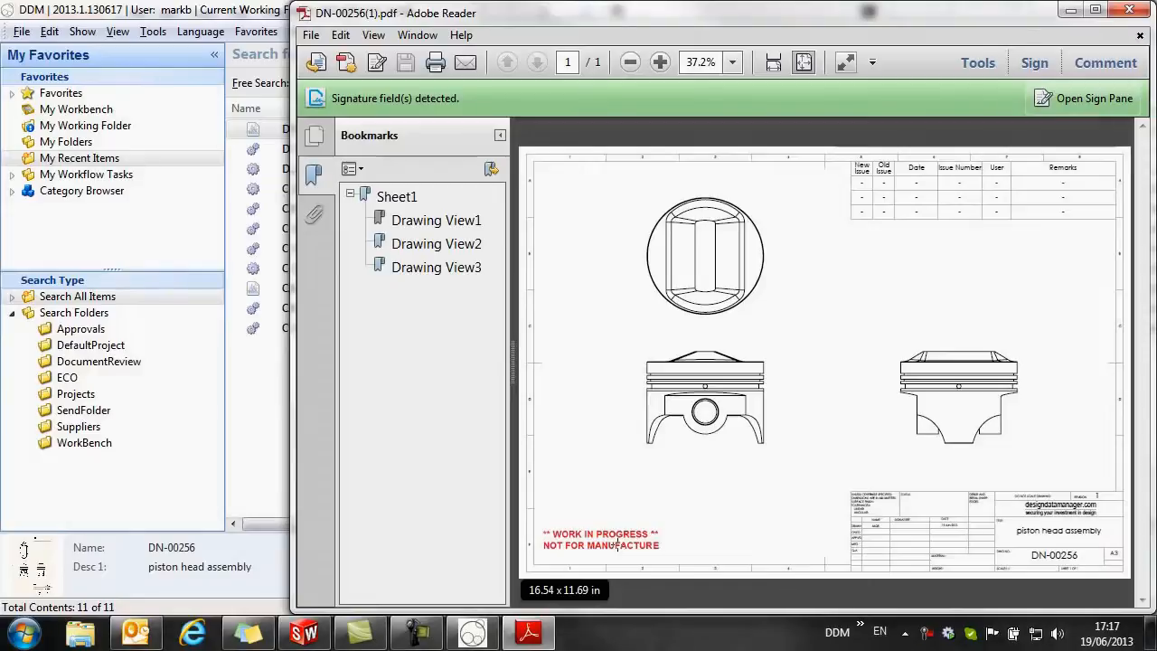
{"action": "left_click", "coordinate": [1128, 11]}
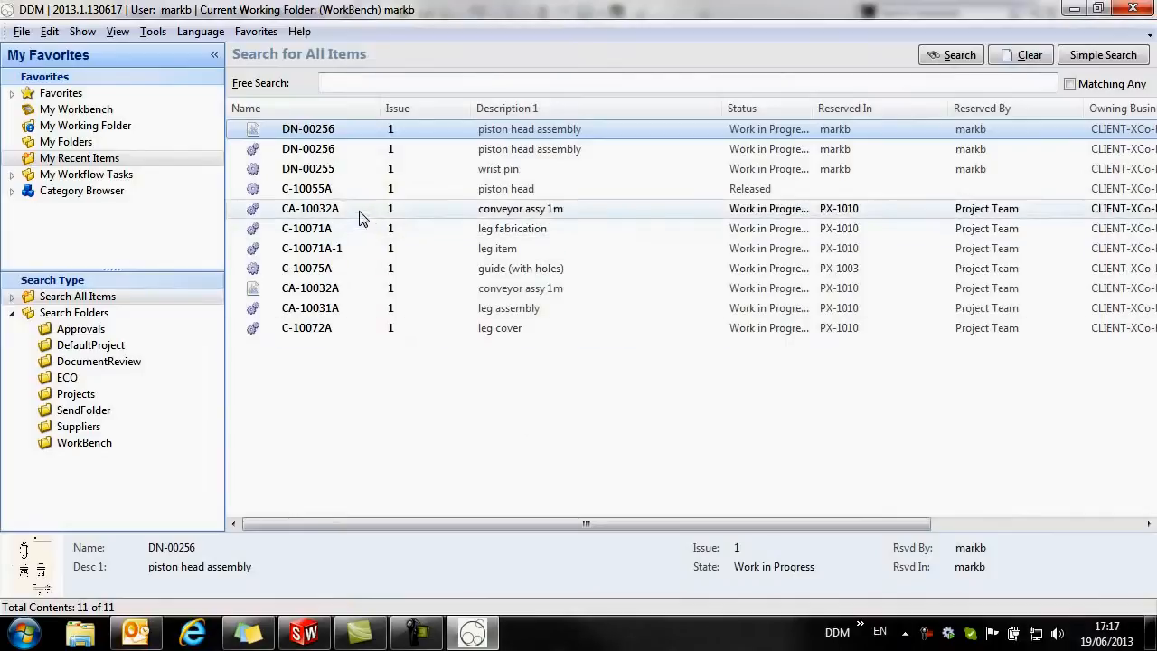
Start a release of the piston head assembly drawing and expand its full item structure
{"action": "right_click", "coordinate": [298, 132]}
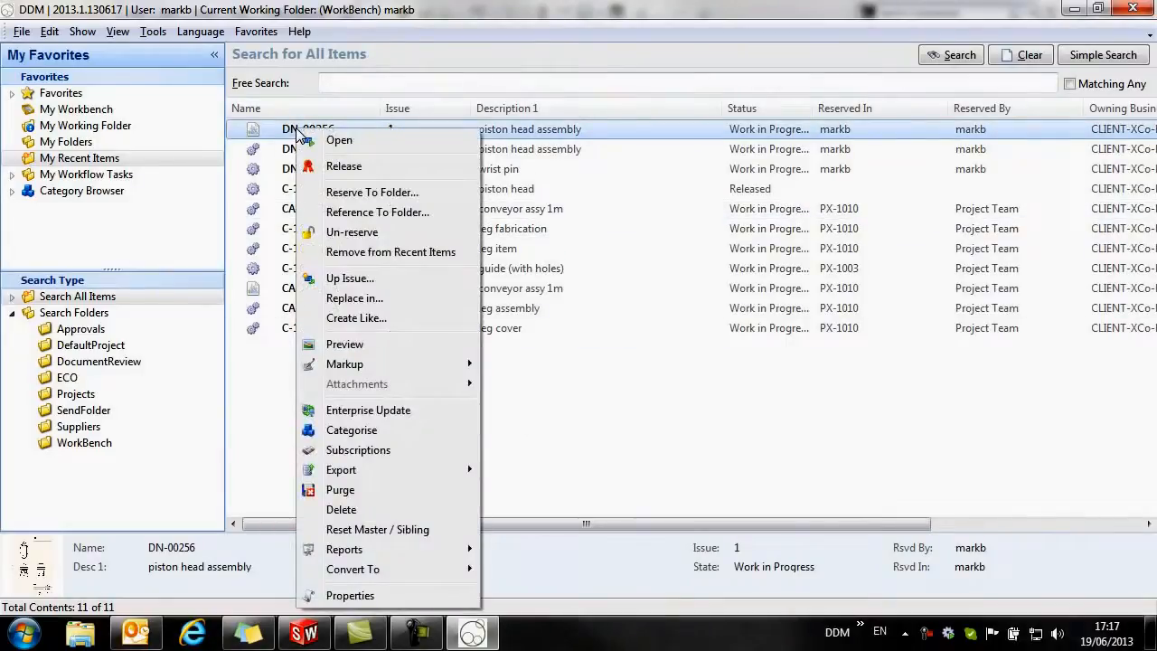
{"action": "left_click", "coordinate": [344, 167]}
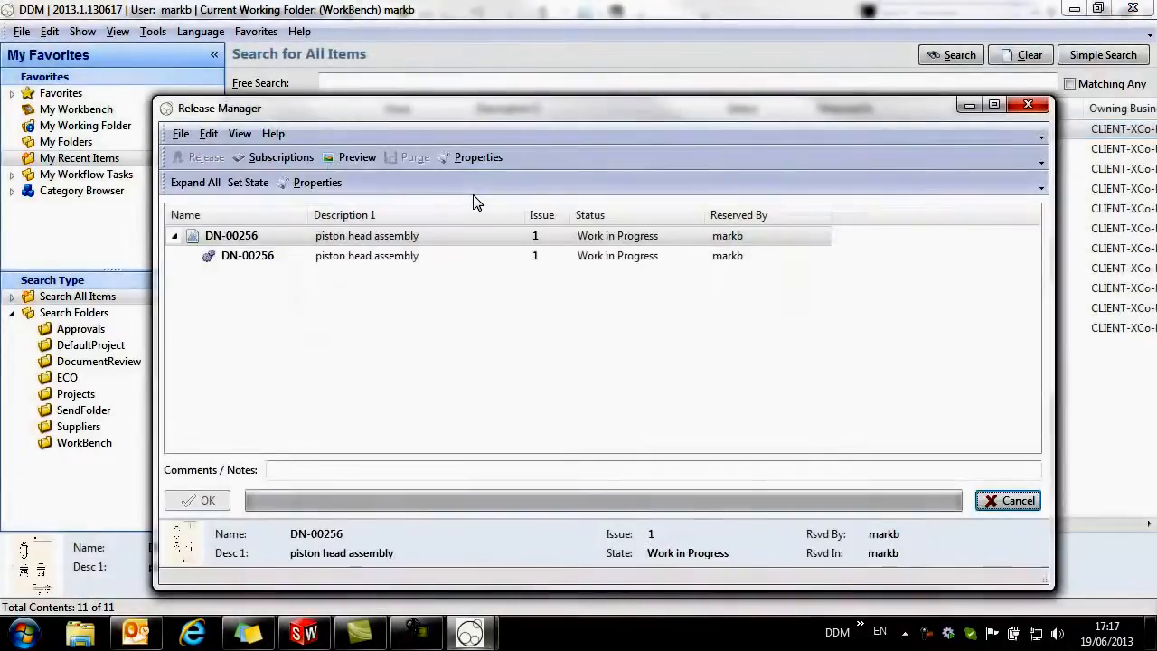
{"action": "left_click", "coordinate": [202, 183]}
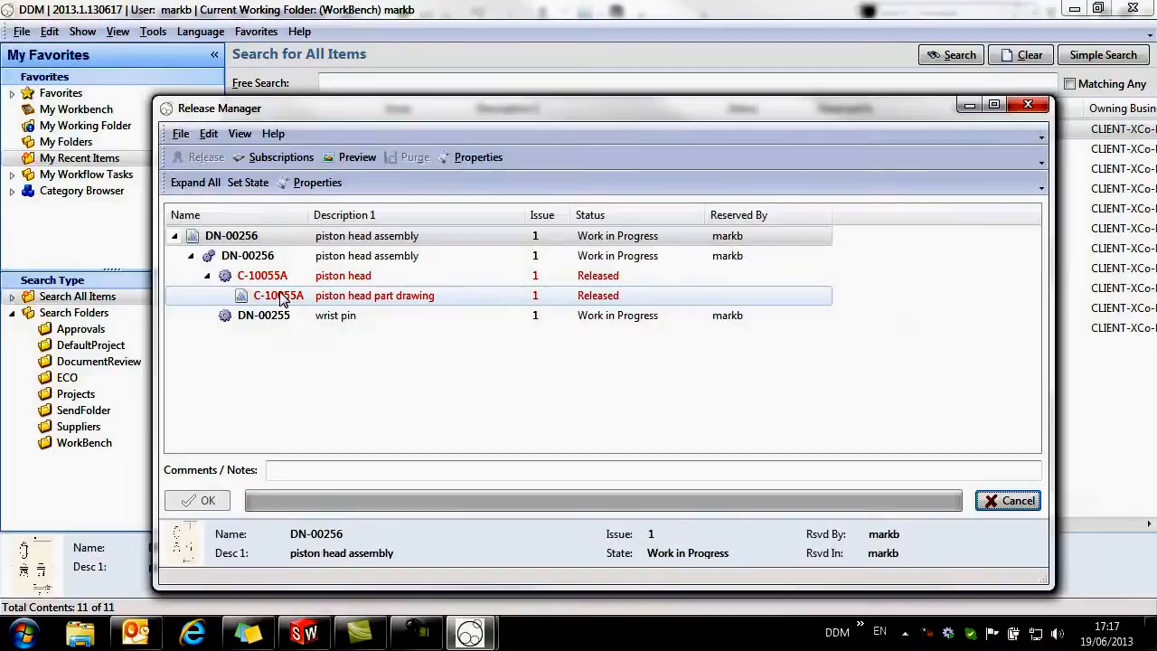
Set the state of the piston head assembly, its drawing and the wrist pin to Released
{"action": "left_click", "coordinate": [276, 255]}
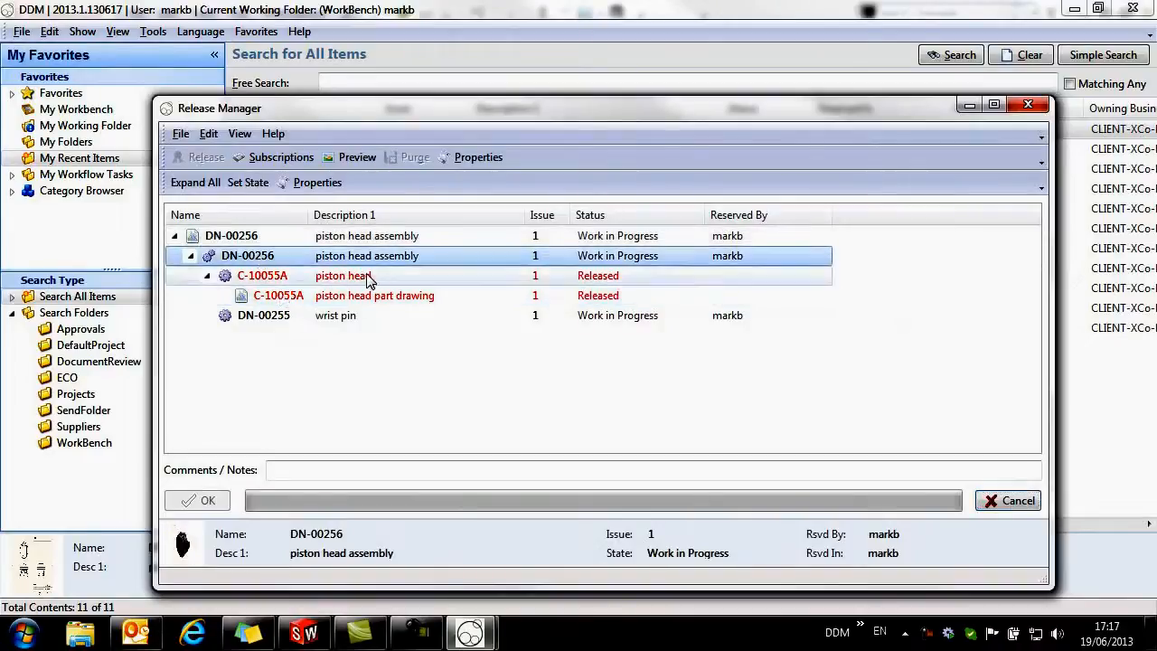
{"action": "left_click", "coordinate": [288, 234], "text": "ctrl"}
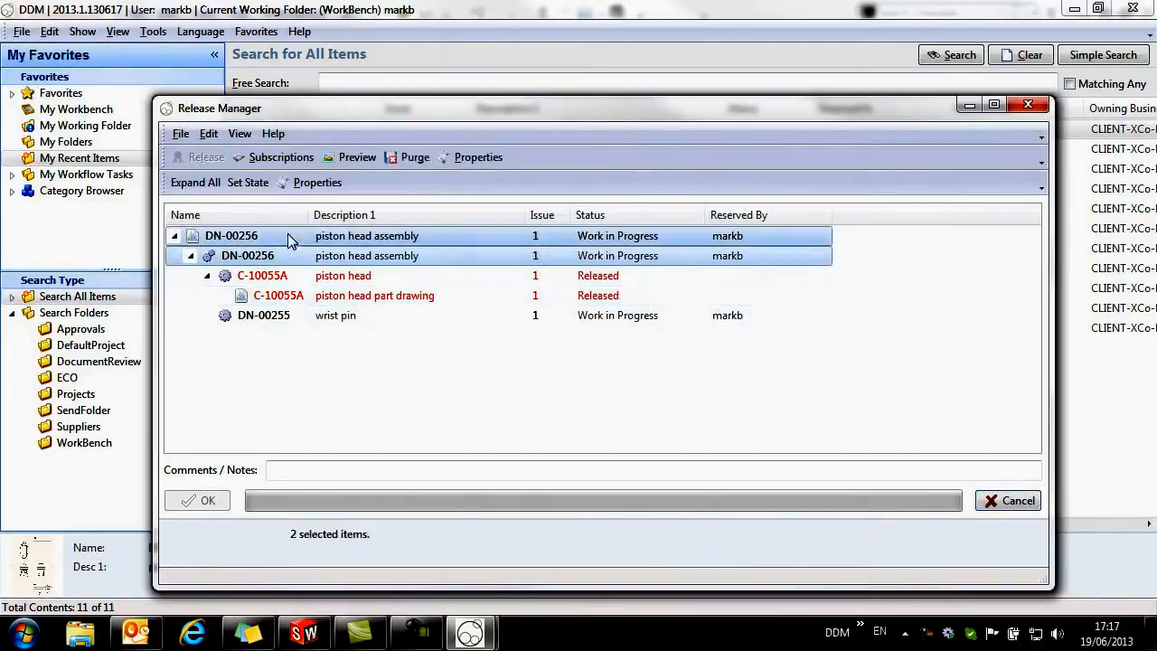
{"action": "left_click", "coordinate": [271, 315], "text": "ctrl"}
{"action": "left_click", "coordinate": [248, 183]}
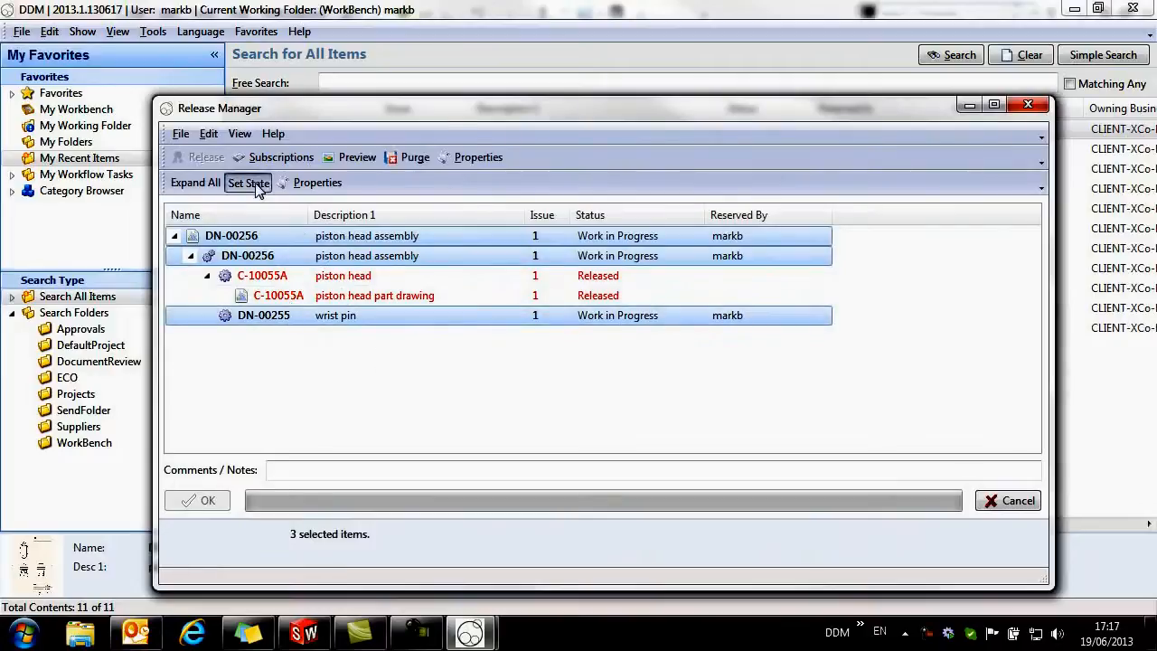
{"action": "left_click", "coordinate": [271, 144]}
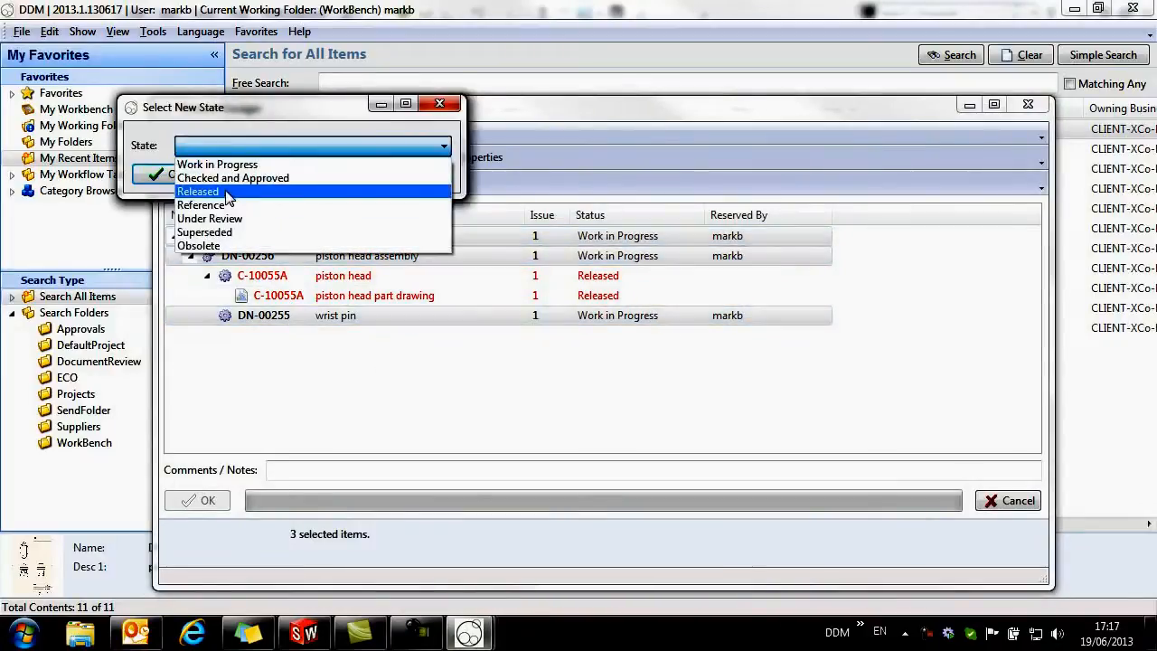
{"action": "left_click", "coordinate": [224, 192]}
{"action": "left_click", "coordinate": [172, 173]}
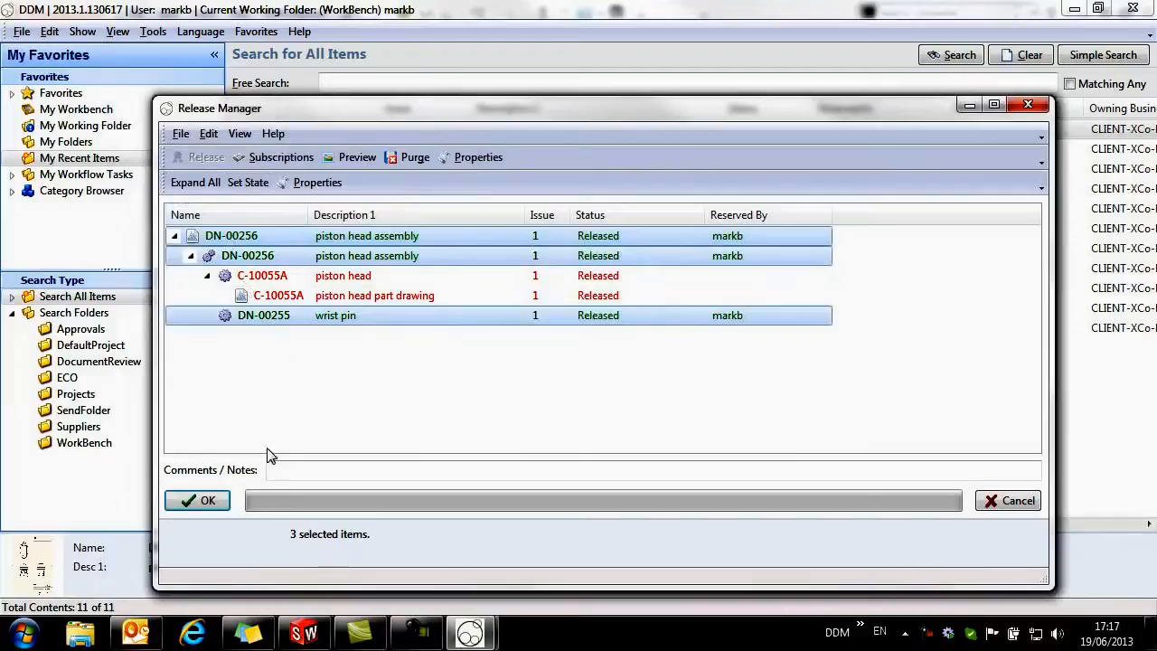
Add the release comment "ready for manufacture" and carry out the release
{"action": "left_click", "coordinate": [279, 472]}
{"action": "type", "text": "ready for manuf"}
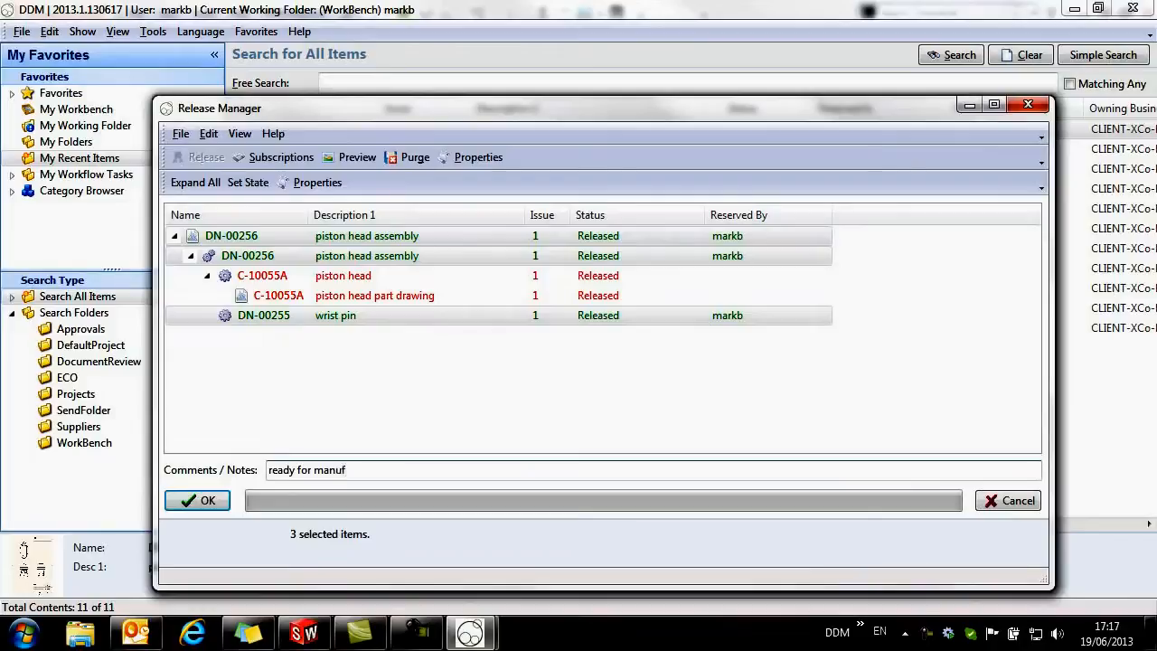
{"action": "type", "text": "acture"}
{"action": "left_click", "coordinate": [195, 500]}
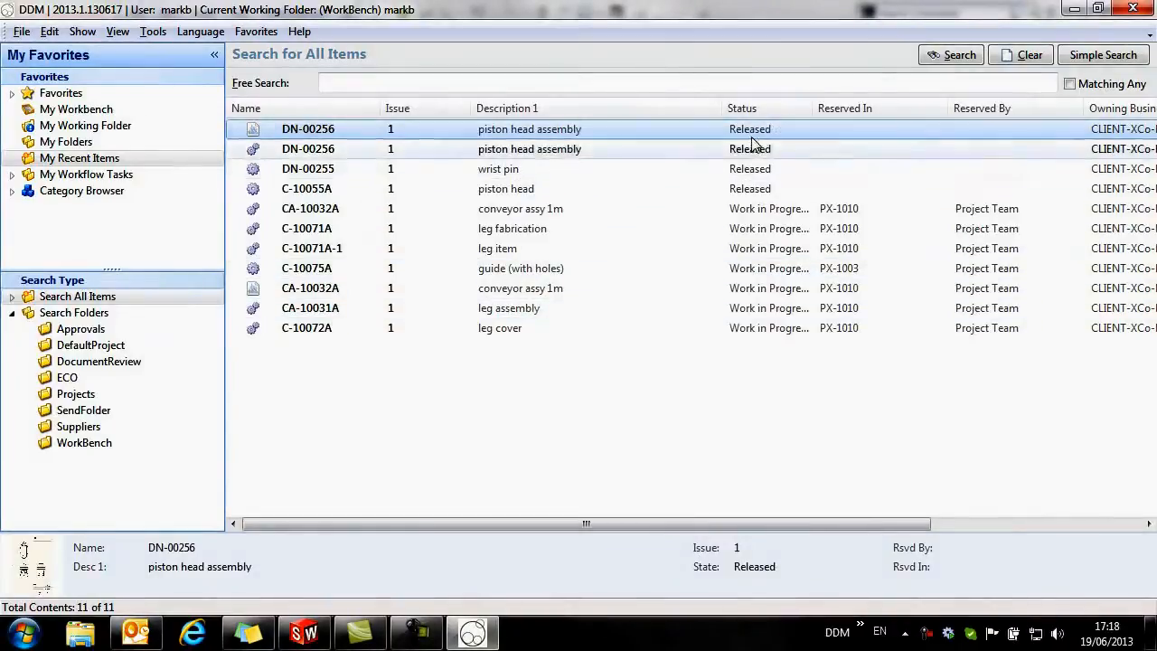
Load the released piston head assembly from DDM into SolidWorks and open its wrist pin as a separate part
{"action": "left_click", "coordinate": [687, 148]}
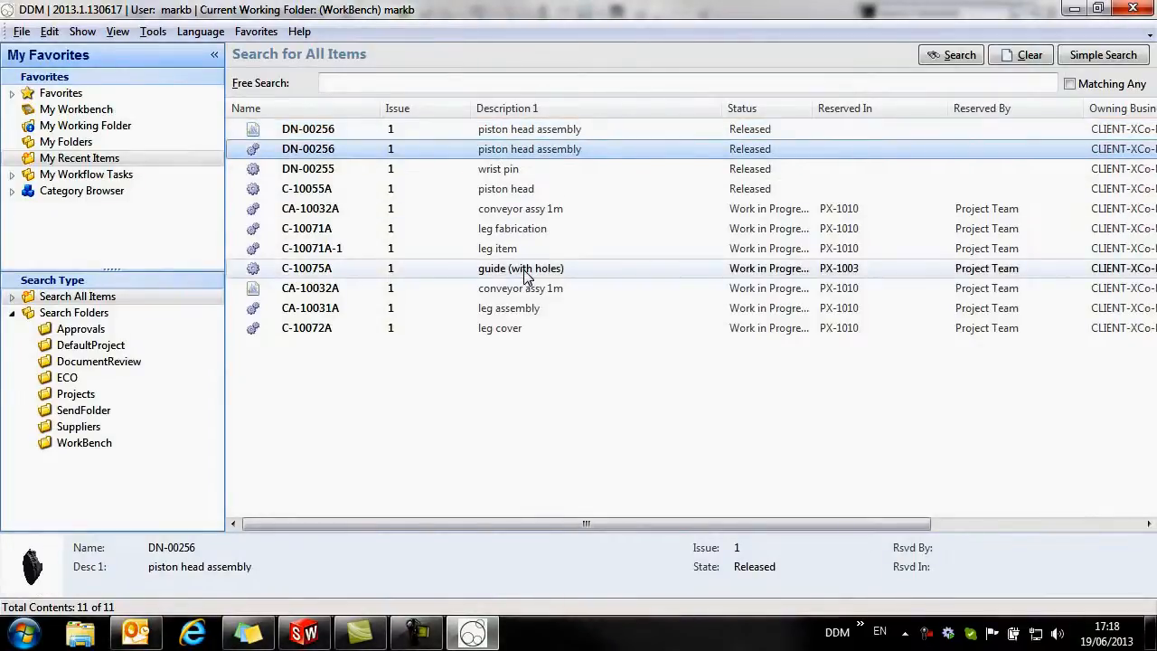
{"action": "double_click", "coordinate": [333, 149]}
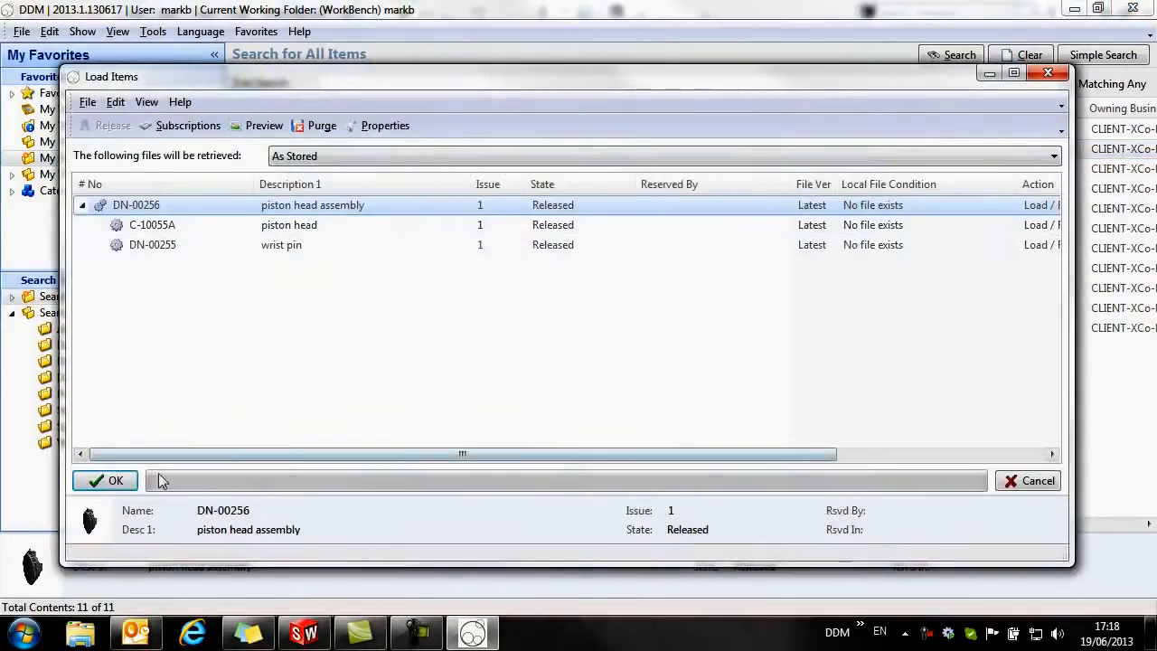
{"action": "left_click", "coordinate": [113, 481]}
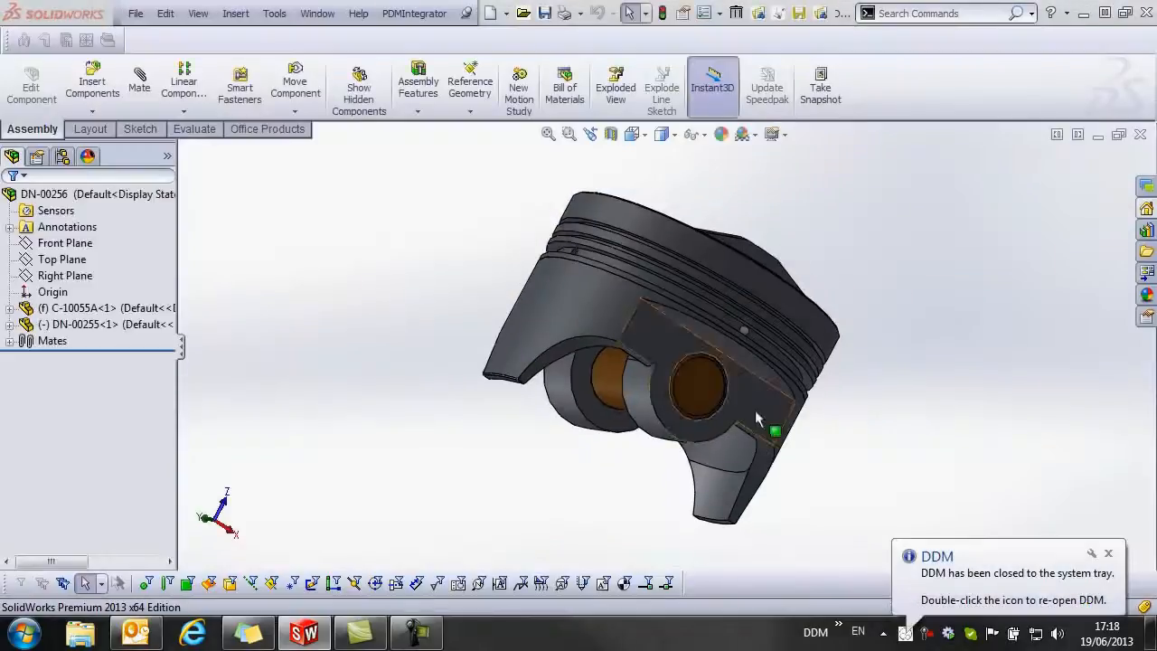
{"action": "left_click", "coordinate": [698, 398]}
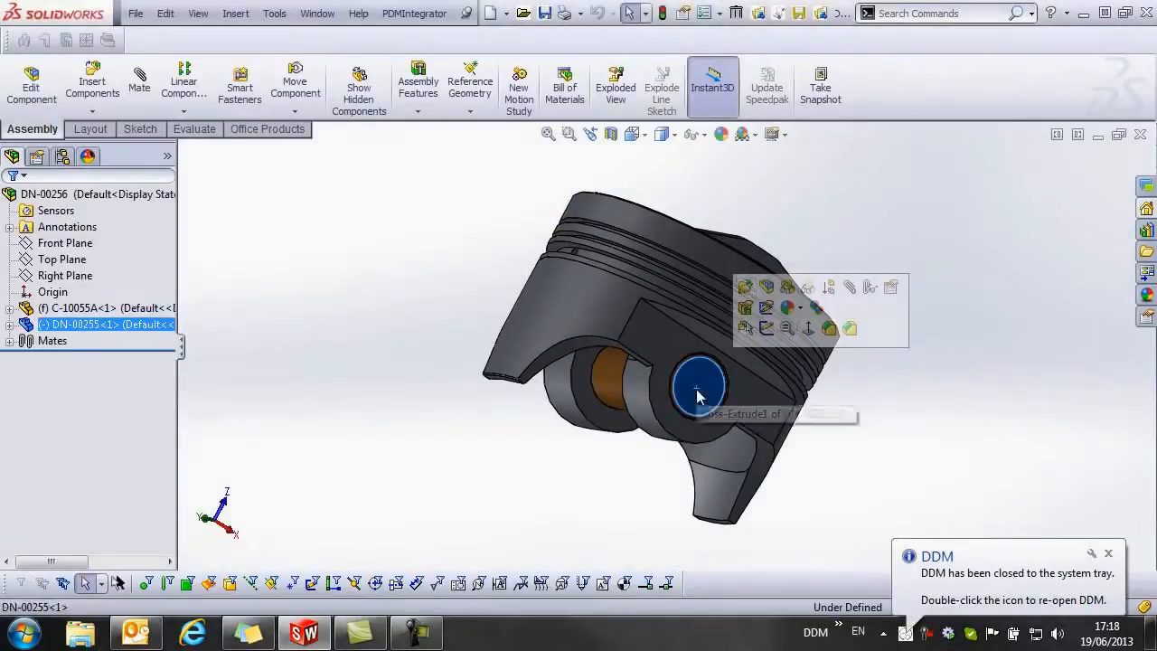
{"action": "left_click", "coordinate": [743, 287]}
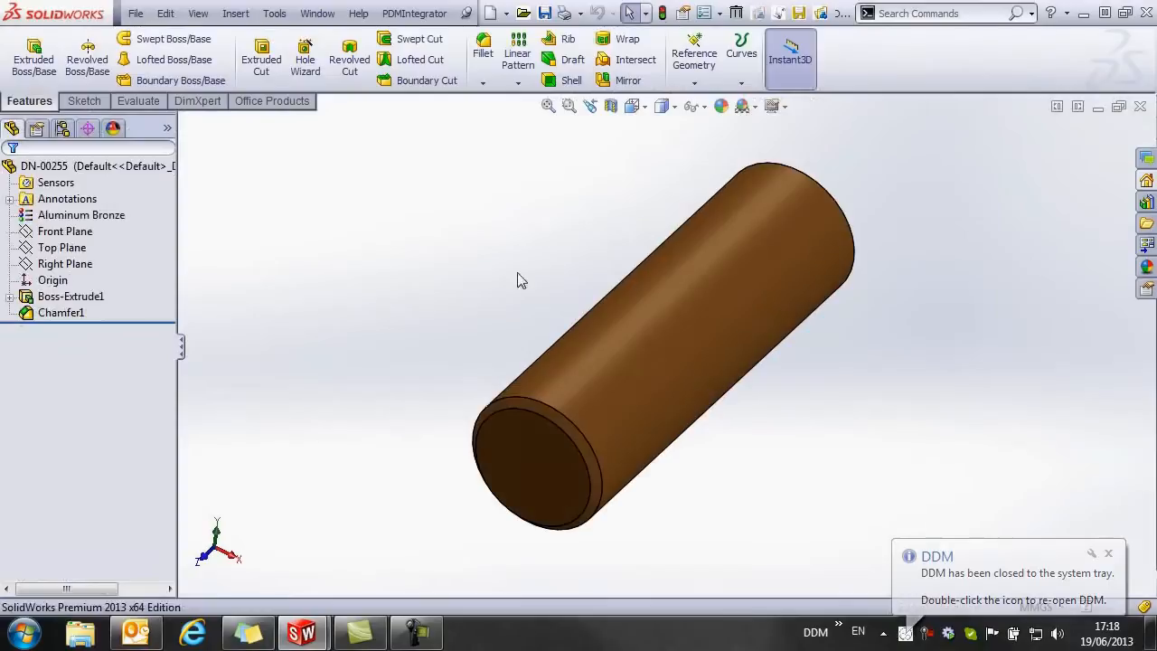
{"action": "middle_click_drag", "start_coordinate": [485, 329], "coordinate": [480, 281]}
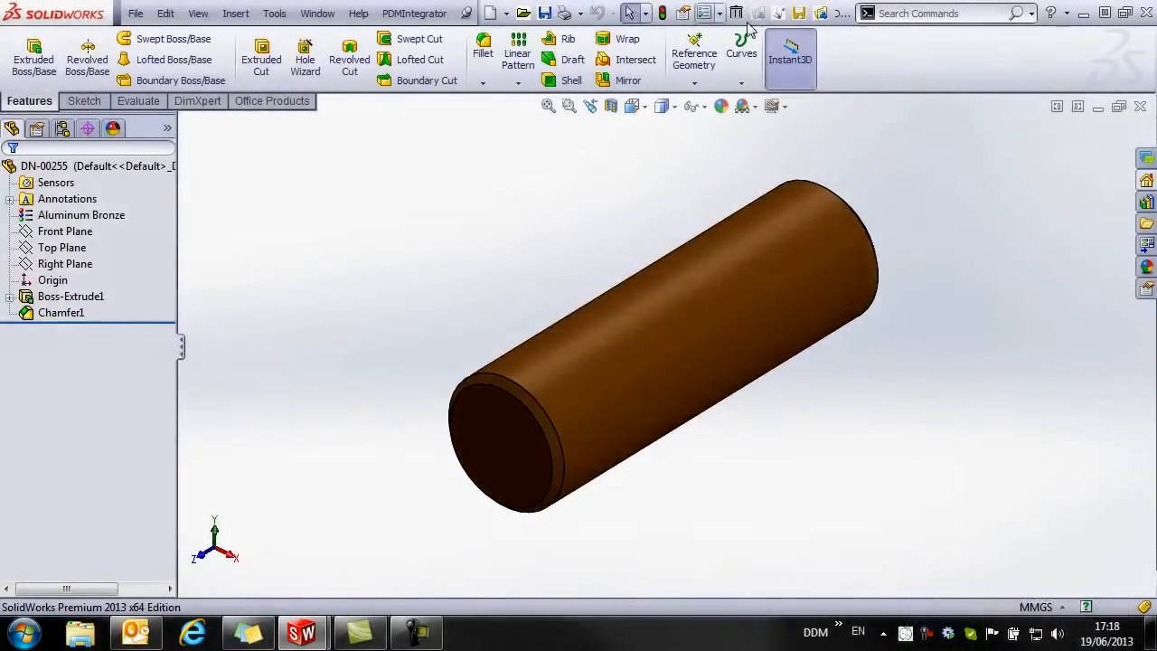
Check in the wrist pin's DDM properties which assemblies the part is used on
{"action": "left_click", "coordinate": [780, 13]}
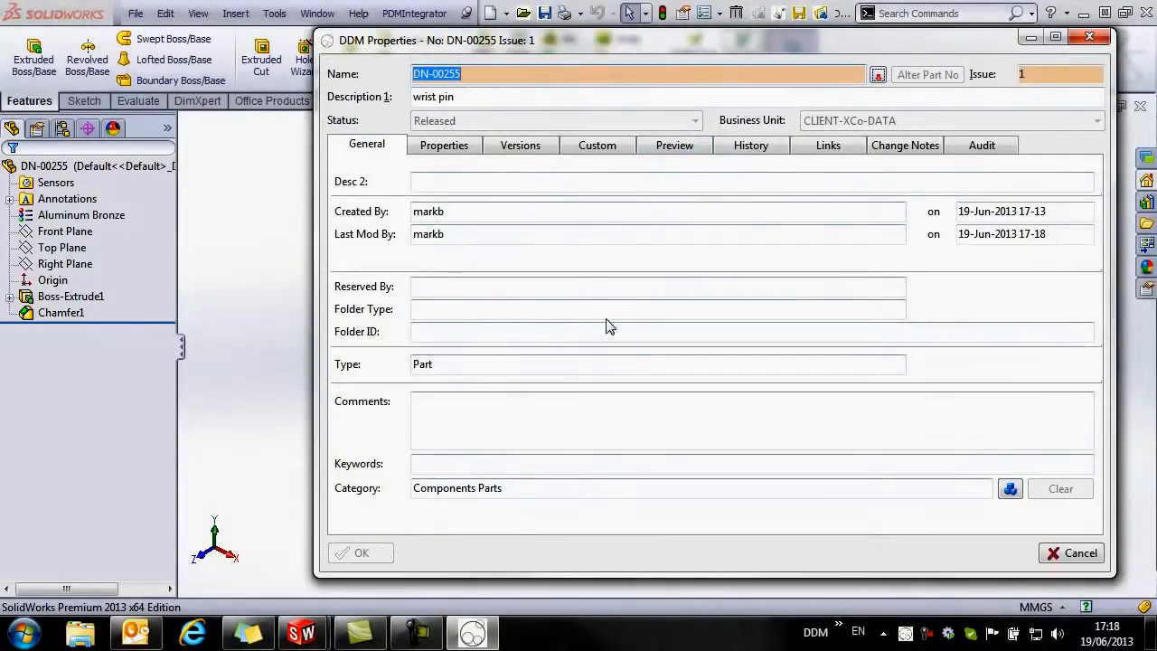
{"action": "left_click", "coordinate": [824, 145]}
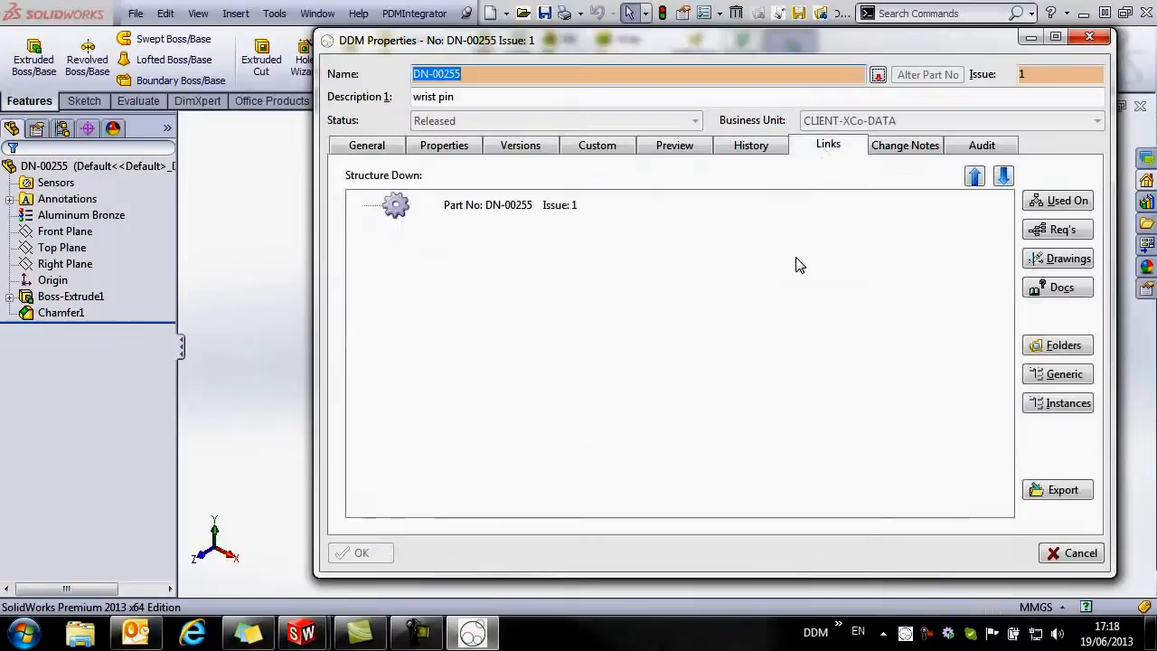
{"action": "left_click", "coordinate": [1034, 206]}
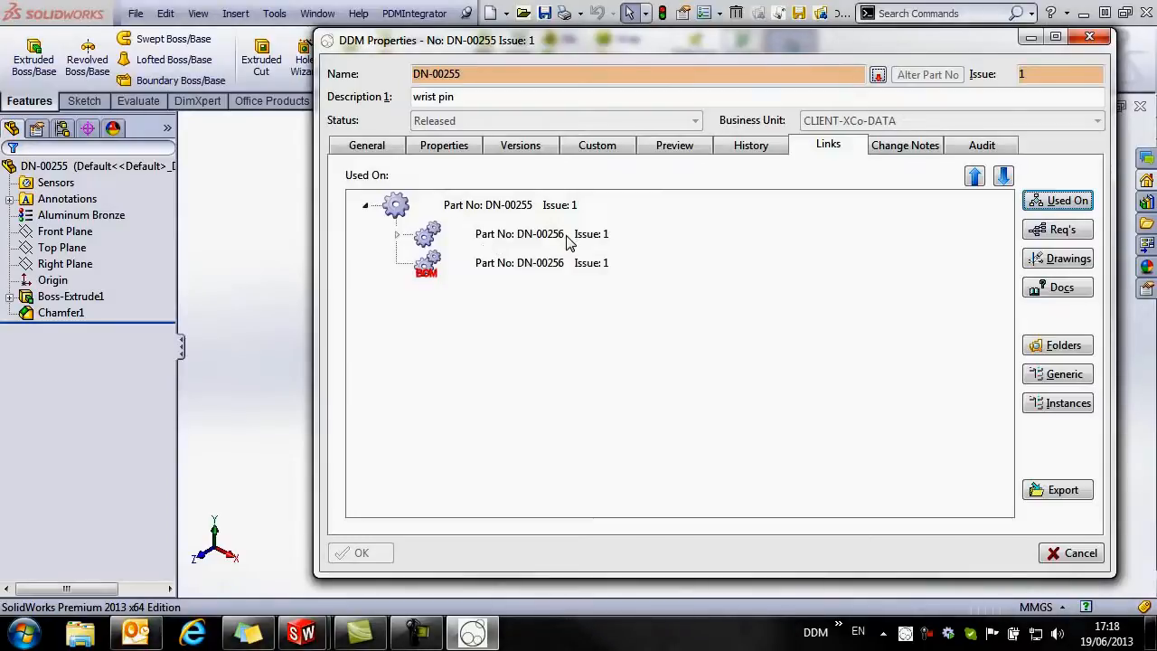
{"action": "left_click", "coordinate": [1075, 556]}
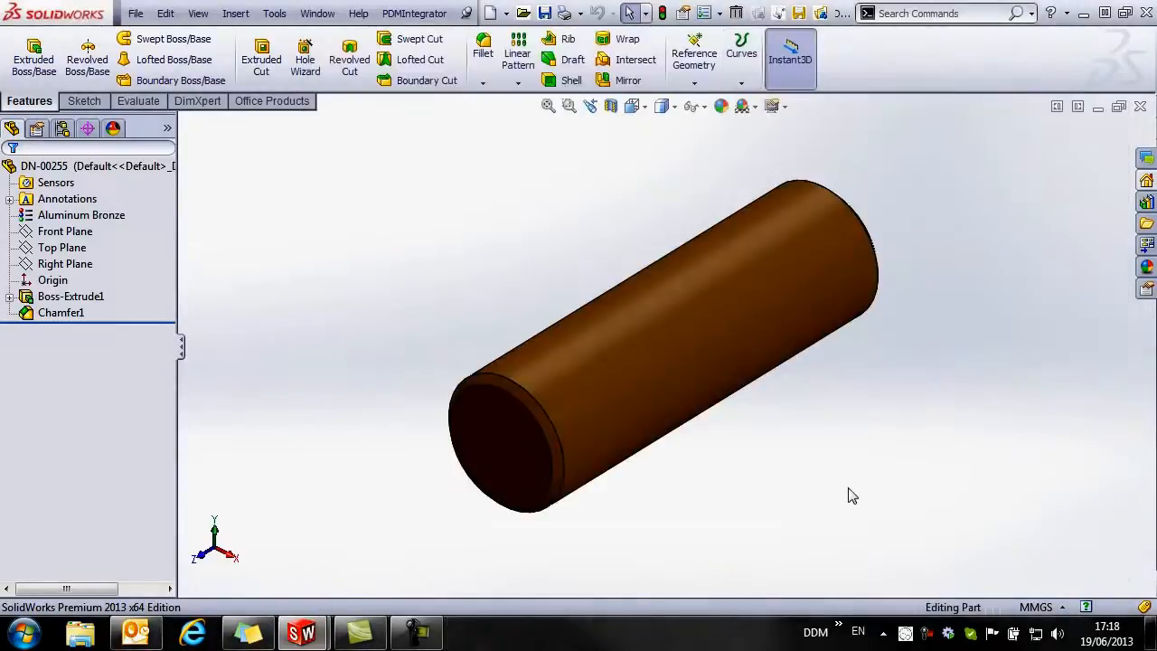
Start an extruded cut on the wrist pin's end face and sketch a 5 mm radius circle centred on the origin
{"action": "middle_click_drag", "start_coordinate": [743, 505], "coordinate": [770, 488]}
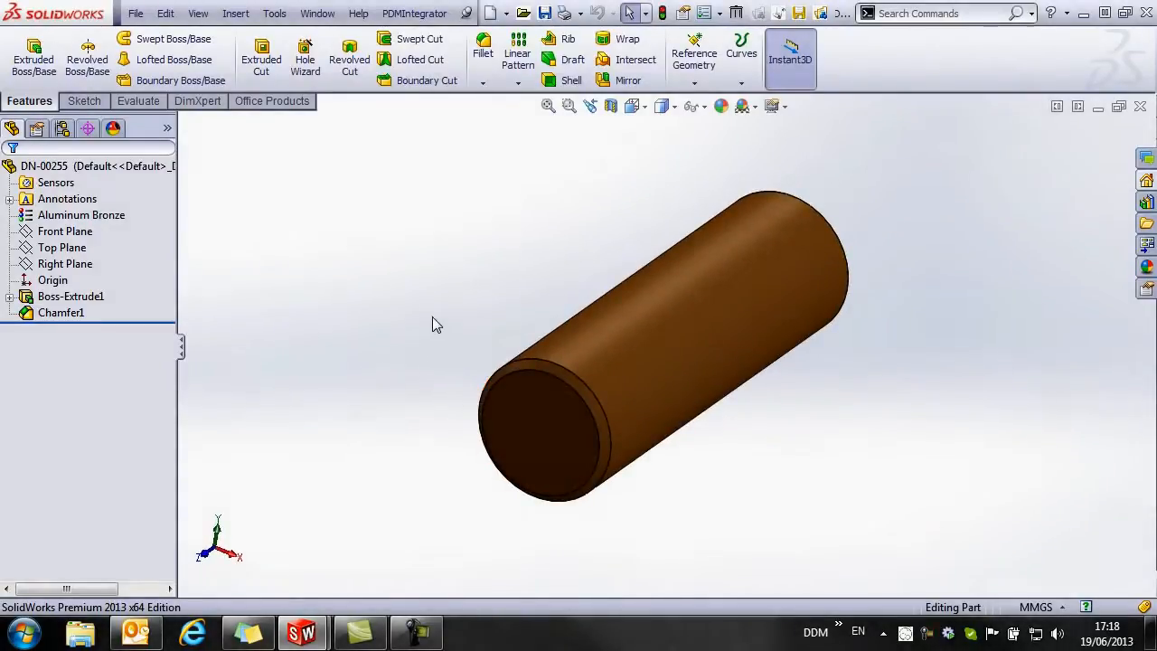
{"action": "left_click", "coordinate": [261, 59]}
{"action": "left_click", "coordinate": [531, 437]}
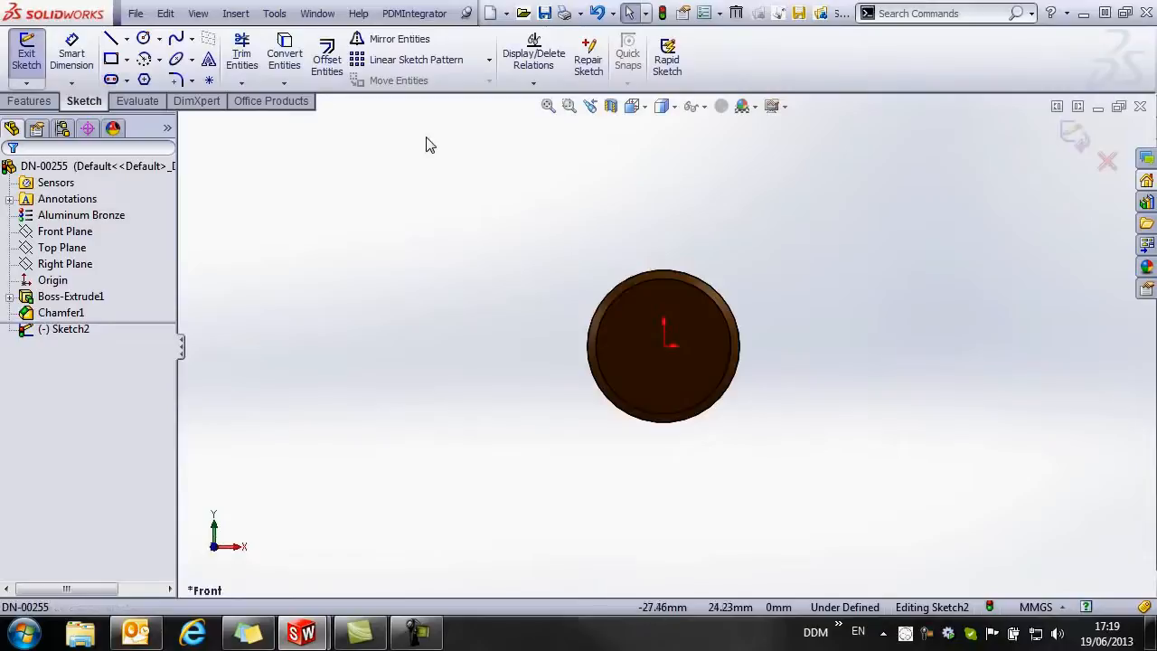
{"action": "key", "text": "s"}
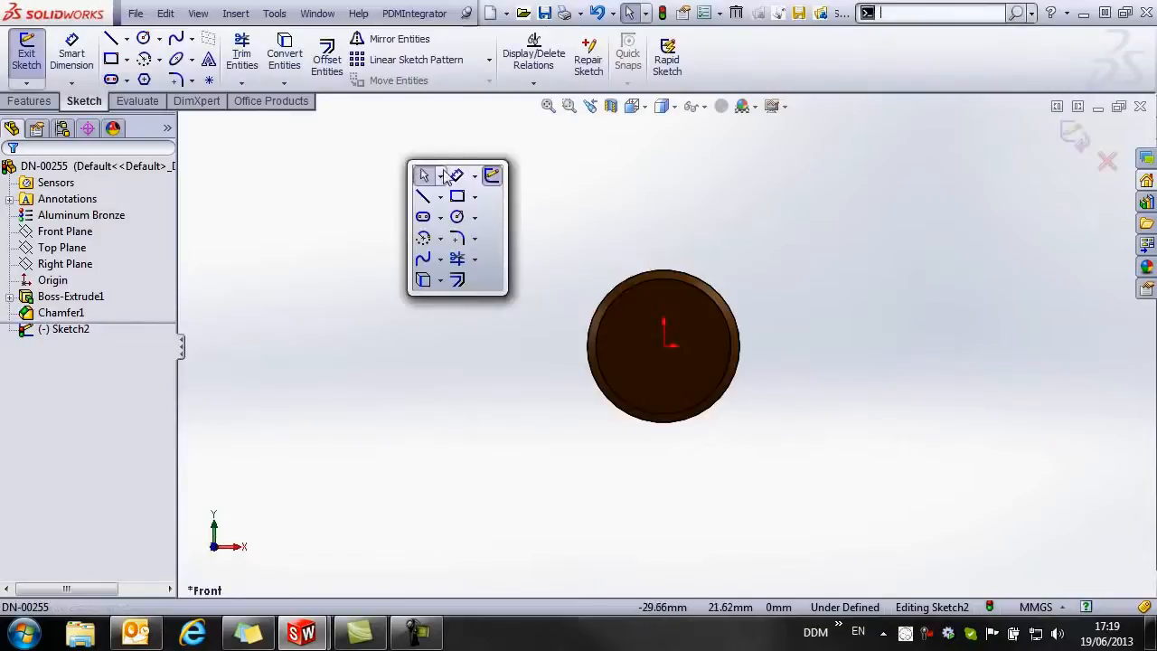
{"action": "left_click", "coordinate": [459, 216]}
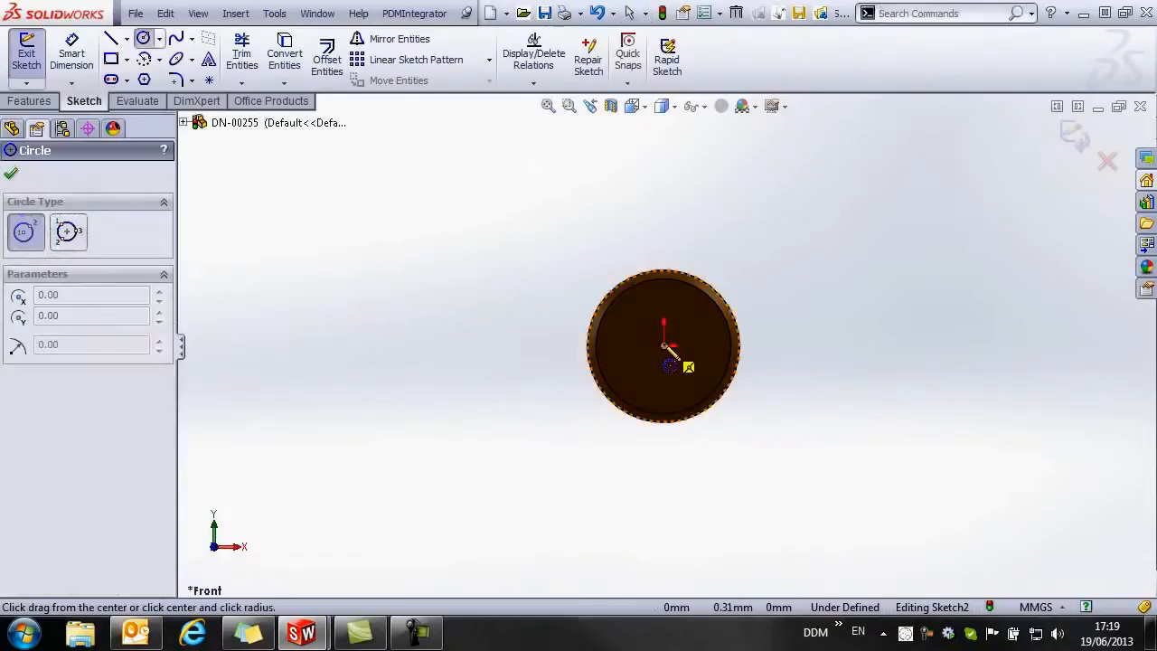
{"action": "left_click", "coordinate": [664, 346]}
{"action": "left_click", "coordinate": [699, 347]}
{"action": "type", "text": "5"}
{"action": "key", "text": "Return"}
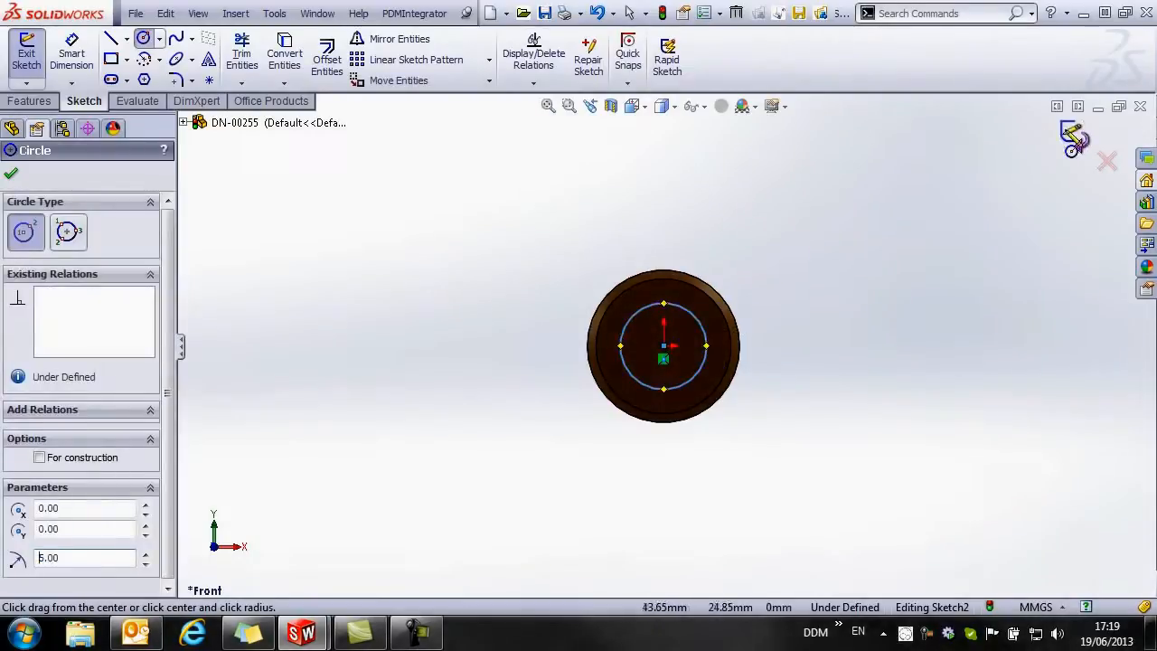
Cut the circle through the entire length of the wrist pin with the Through All end condition
{"action": "left_click", "coordinate": [1066, 139]}
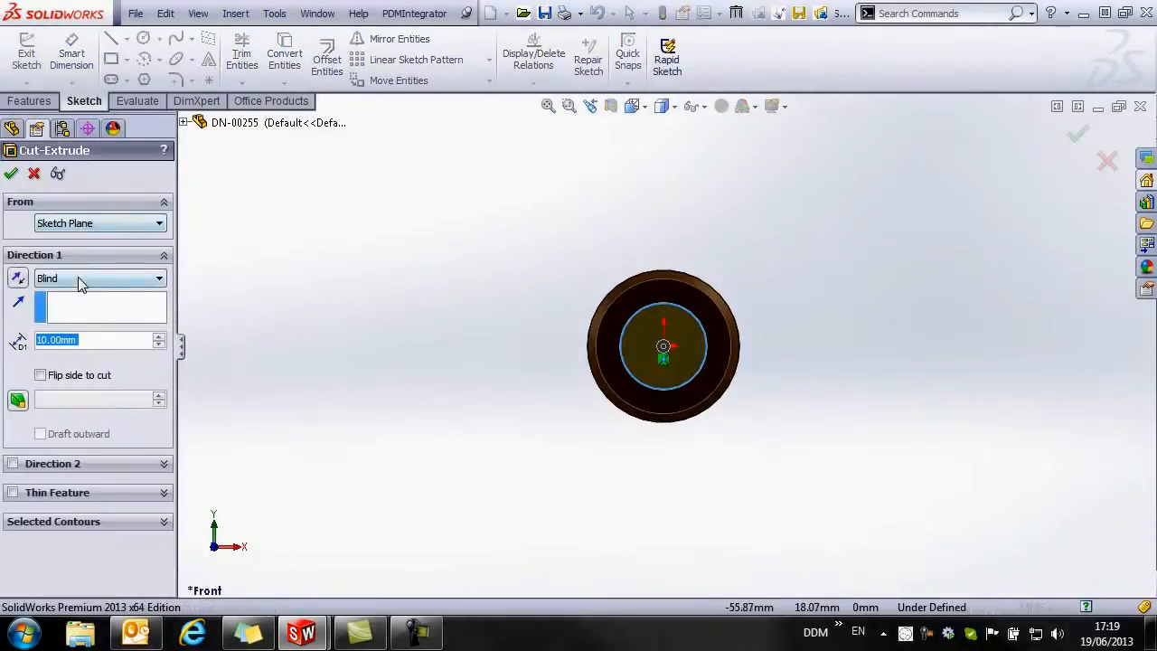
{"action": "left_click", "coordinate": [78, 280]}
{"action": "left_click", "coordinate": [54, 304]}
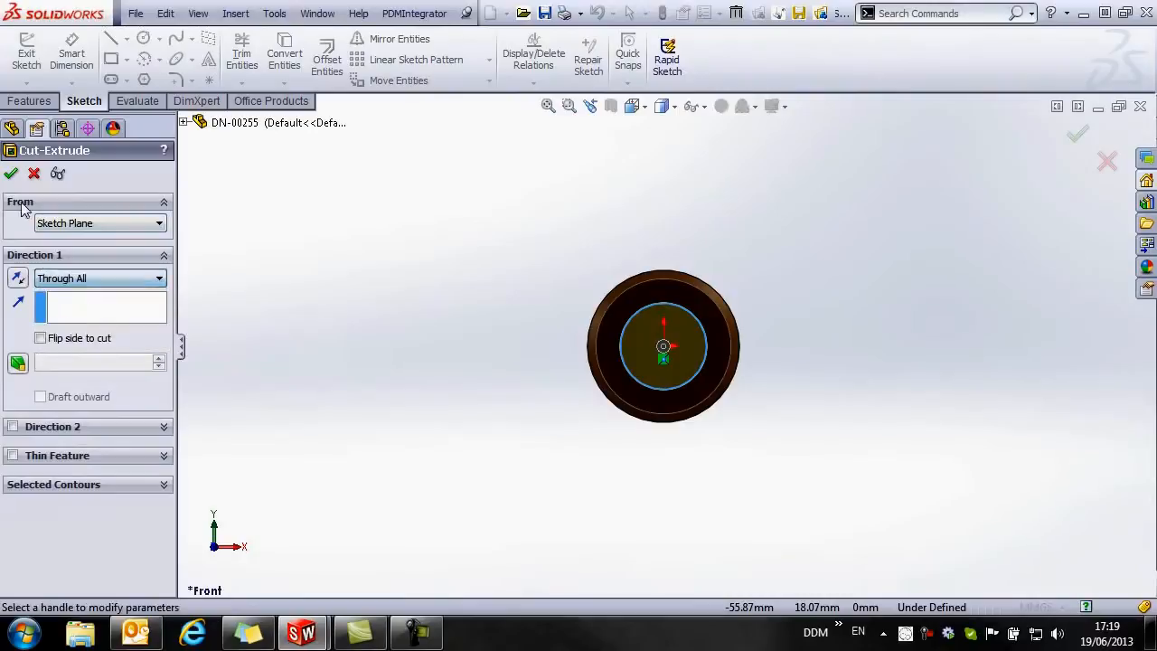
{"action": "key", "text": "Return"}
{"action": "middle_click_drag", "start_coordinate": [504, 256], "coordinate": [447, 247]}
{"action": "left_click", "coordinate": [447, 247]}
Try to save the bored wrist pin to DDM under its existing part number
{"action": "left_click", "coordinate": [411, 14]}
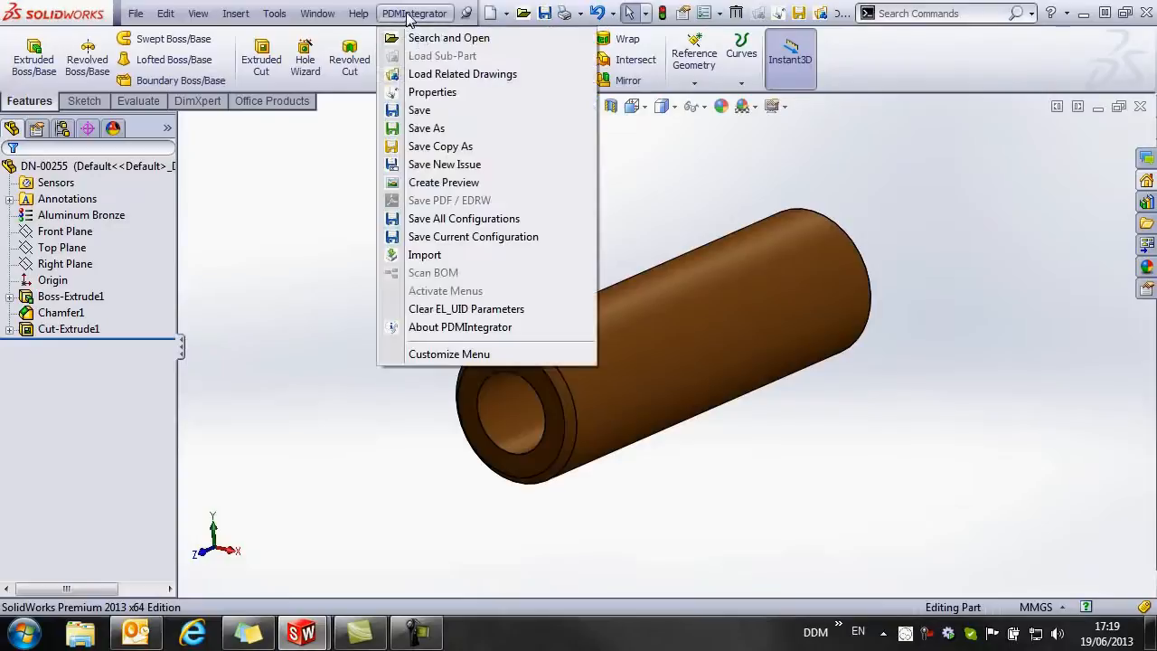
{"action": "left_click", "coordinate": [419, 109]}
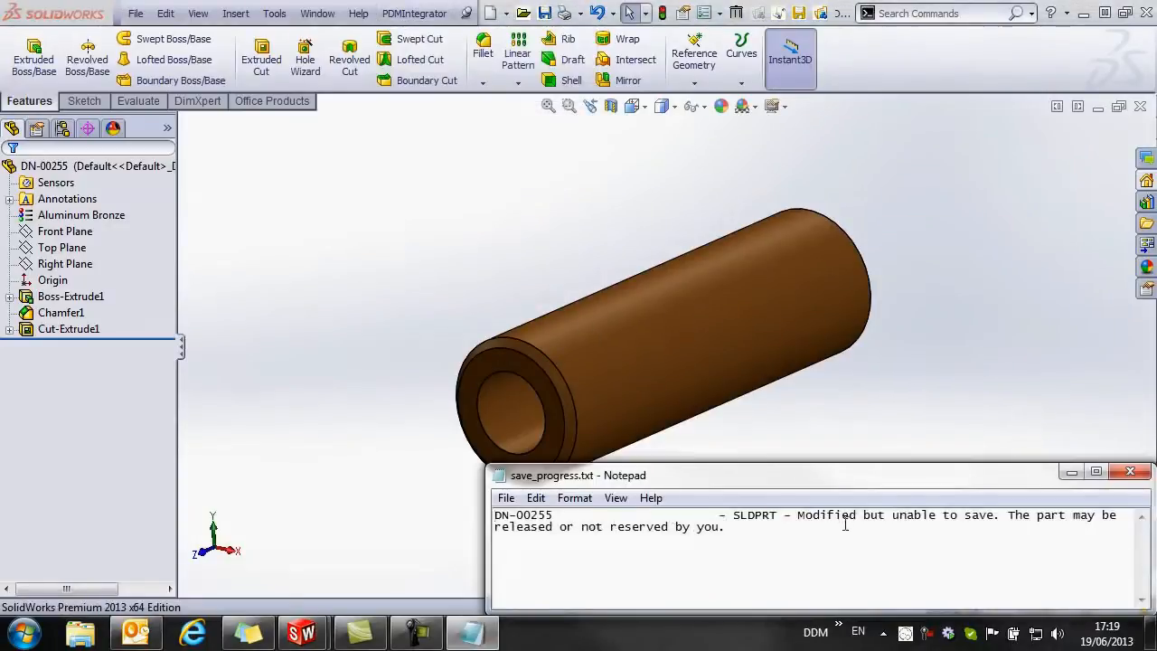
{"action": "left_click", "coordinate": [1135, 472]}
Save the part to DDM under a newly generated number with description "wrist pin centre bore" and category Components Parts
{"action": "left_click", "coordinate": [413, 14]}
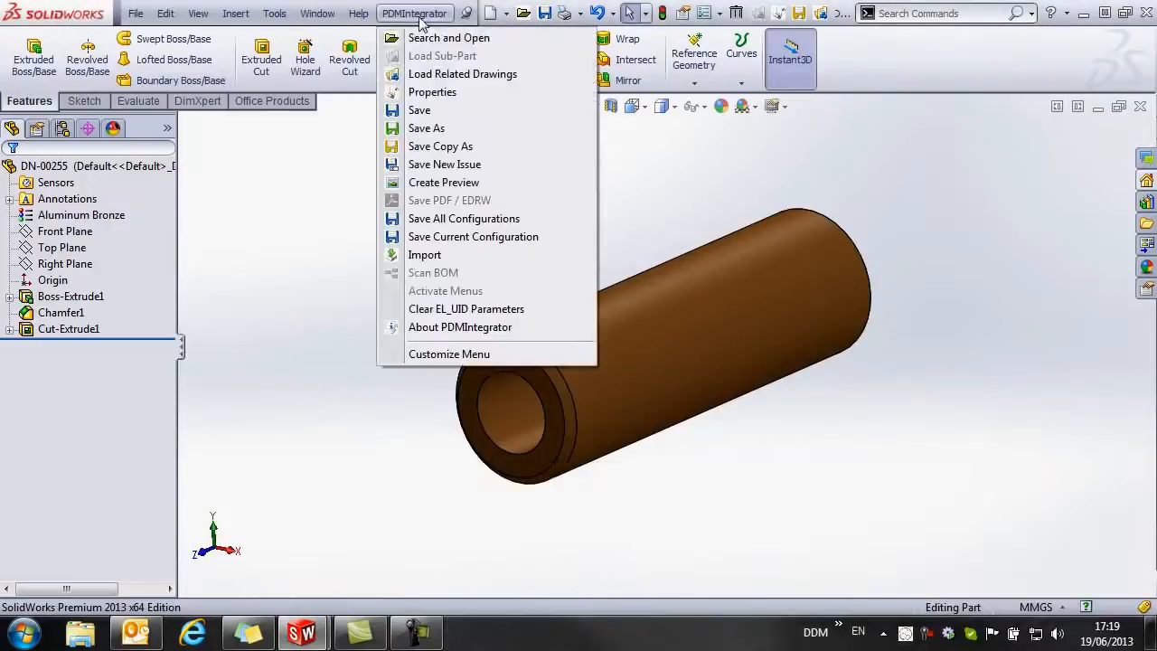
{"action": "left_click", "coordinate": [428, 128]}
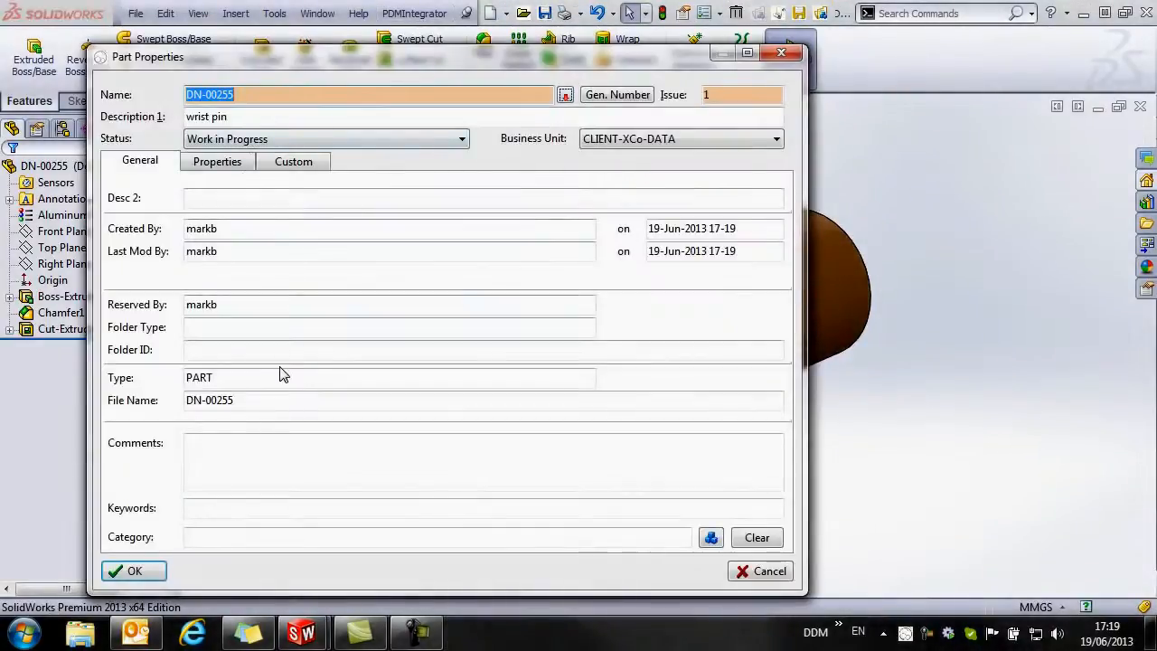
{"action": "left_click", "coordinate": [614, 96]}
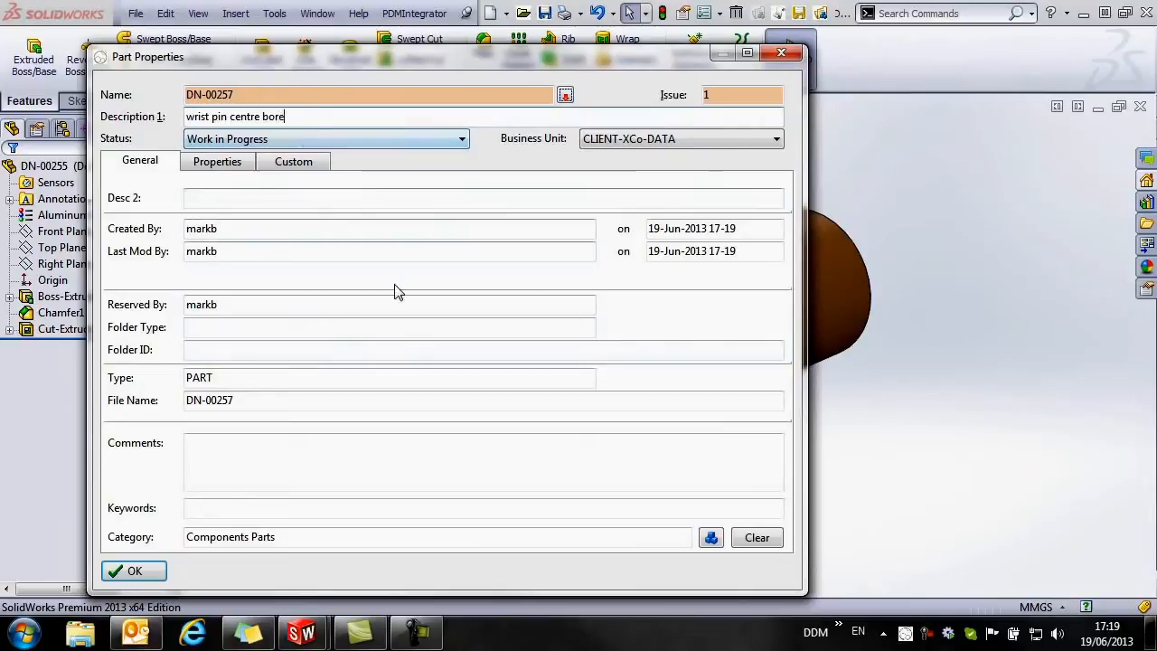
{"action": "left_click", "coordinate": [143, 572]}
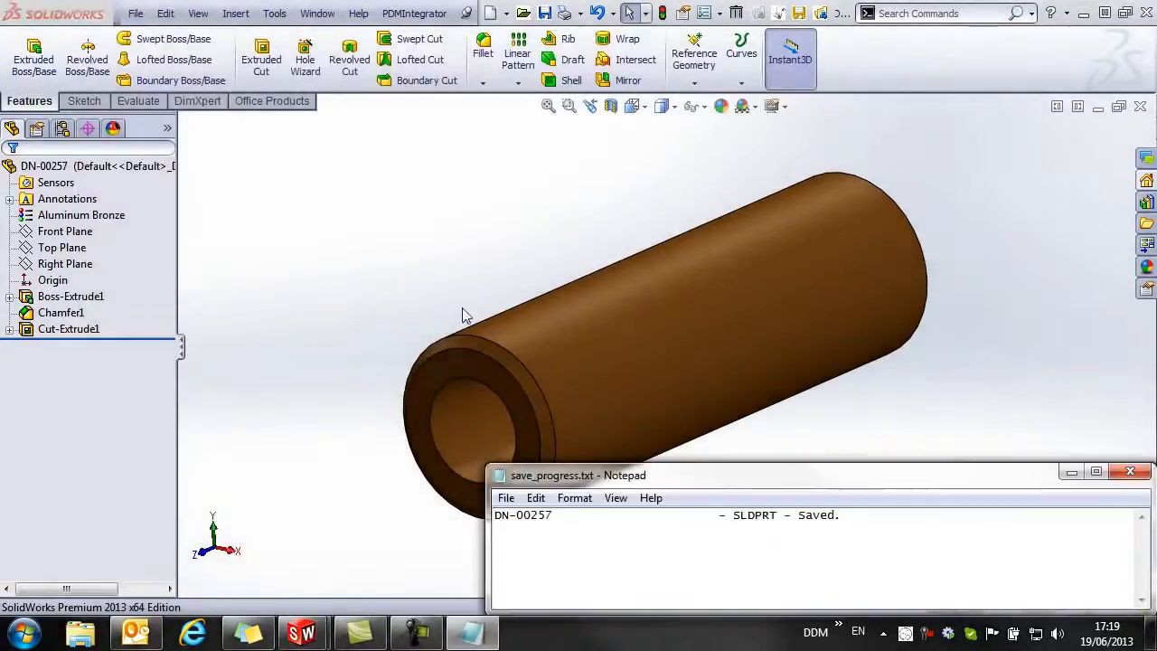
{"action": "left_click", "coordinate": [1129, 471]}
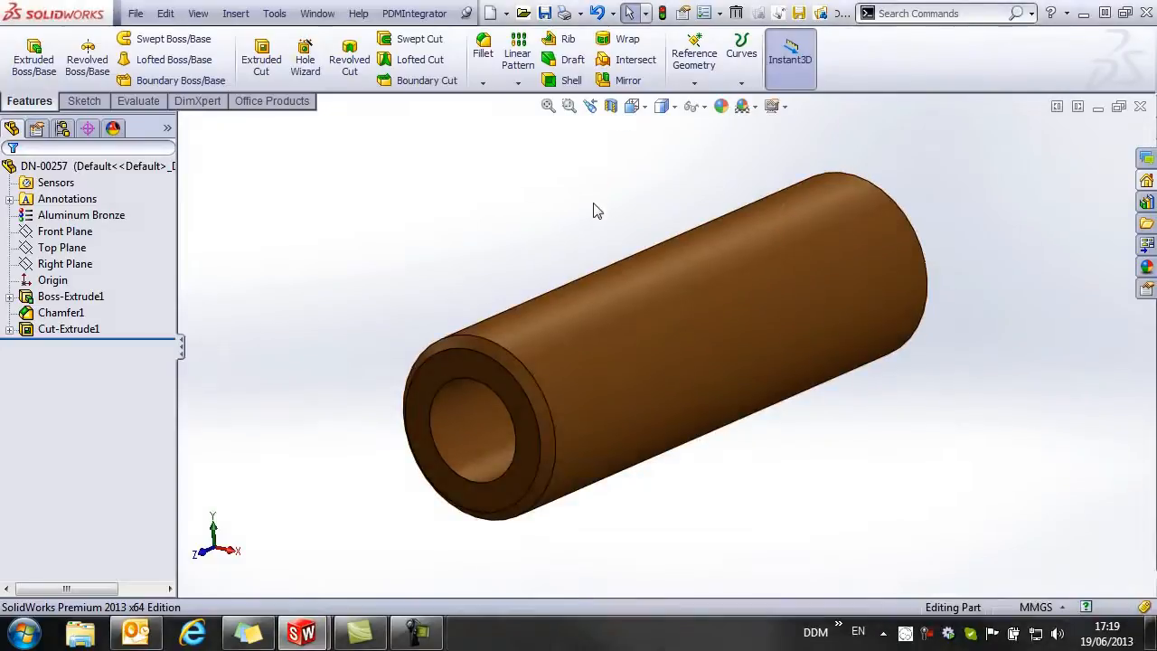
Return to the piston head assembly, rebuild it with the bored wrist pin and load its related drawing
{"action": "left_click", "coordinate": [317, 13]}
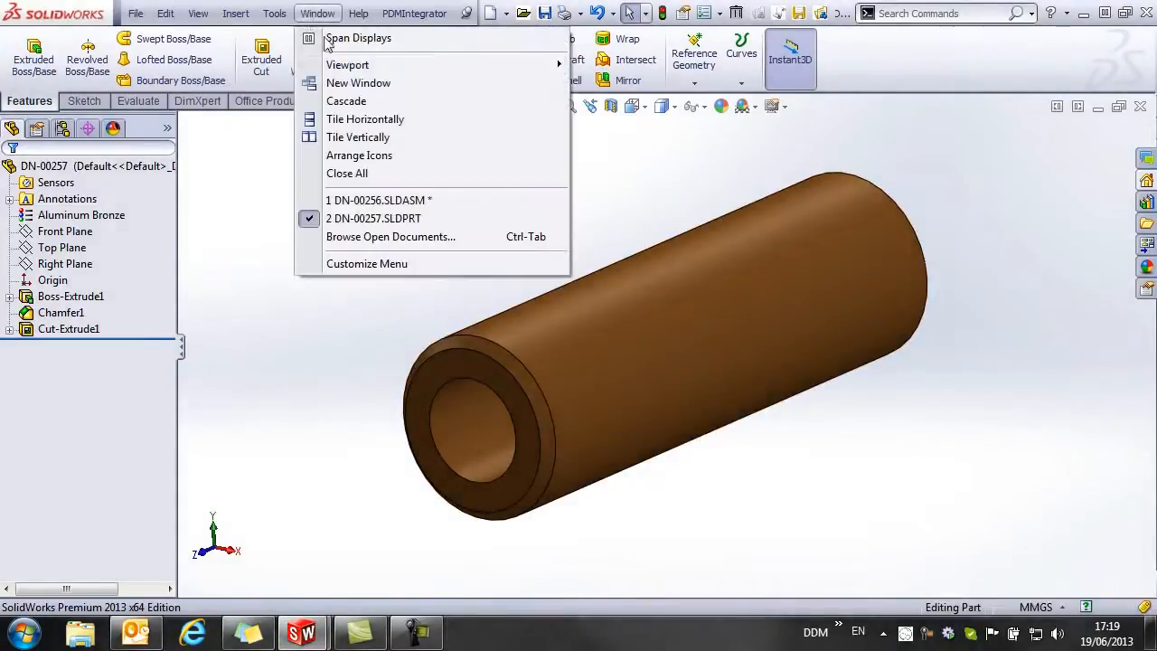
{"action": "left_click", "coordinate": [388, 200]}
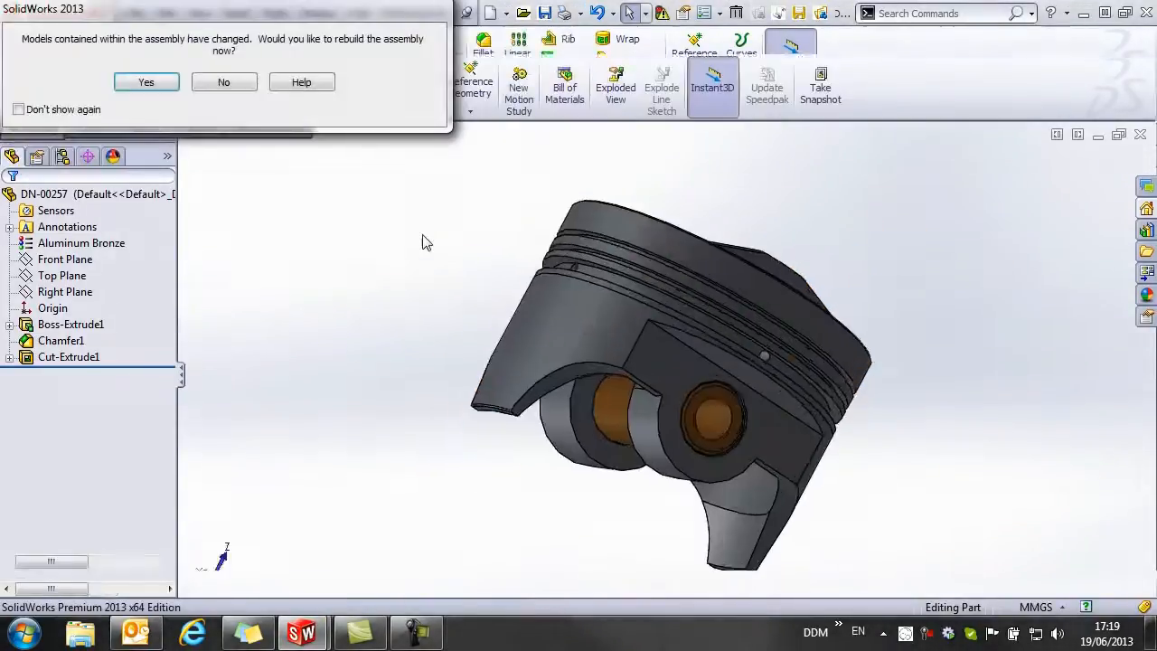
{"action": "left_click", "coordinate": [146, 82]}
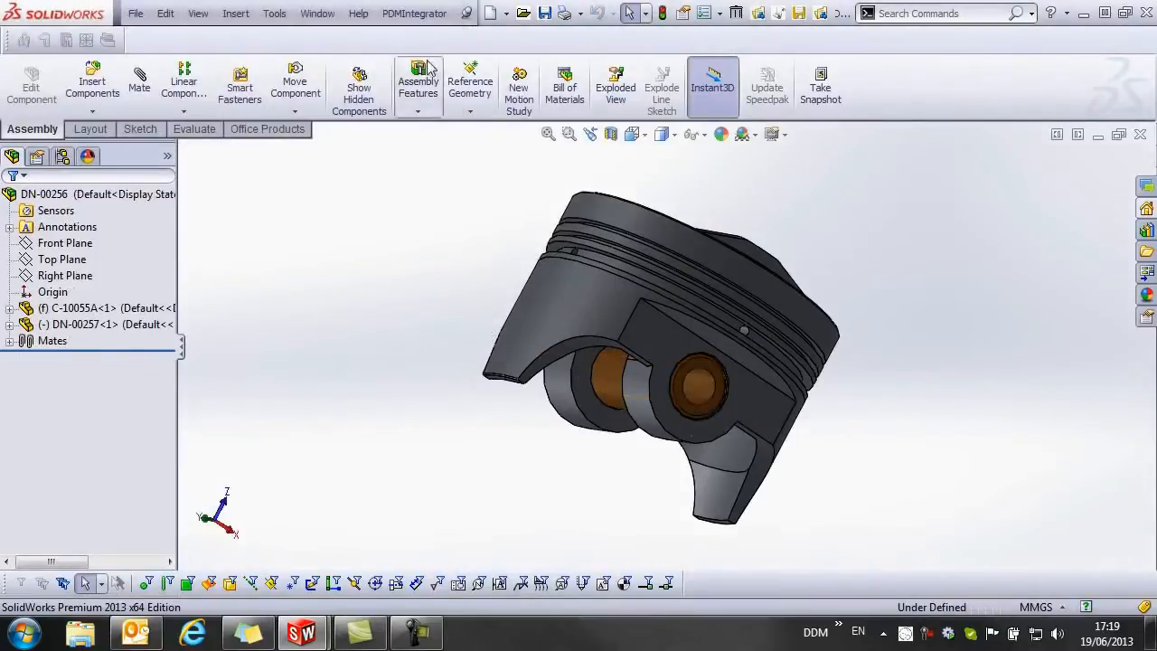
{"action": "left_click", "coordinate": [408, 14]}
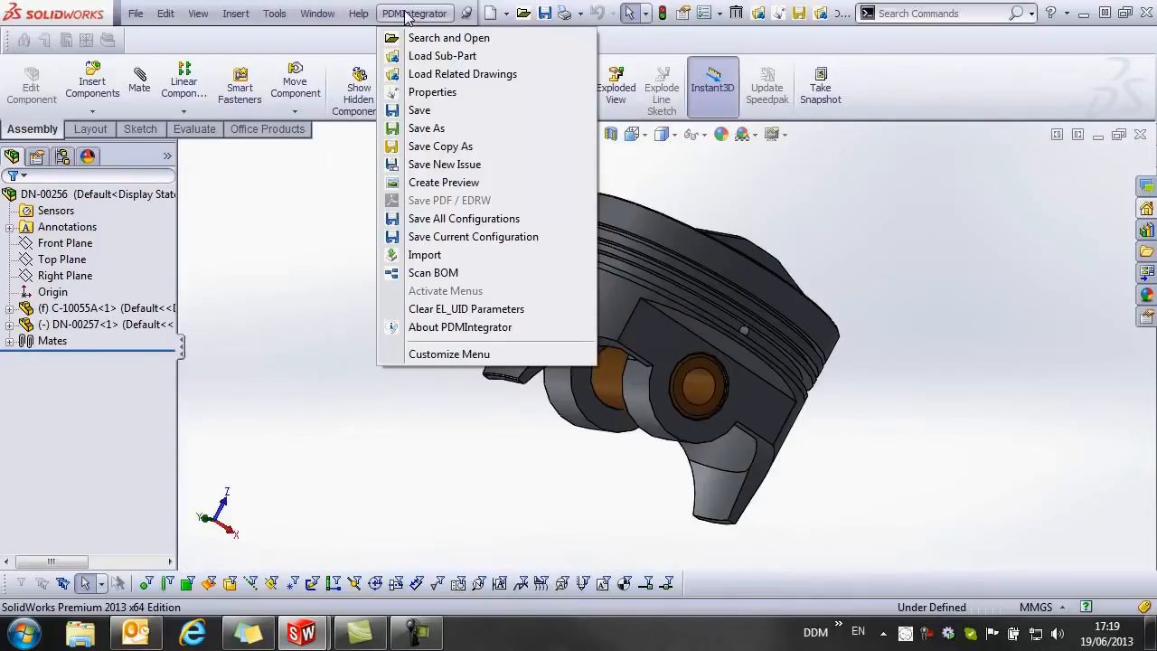
{"action": "left_click", "coordinate": [440, 75]}
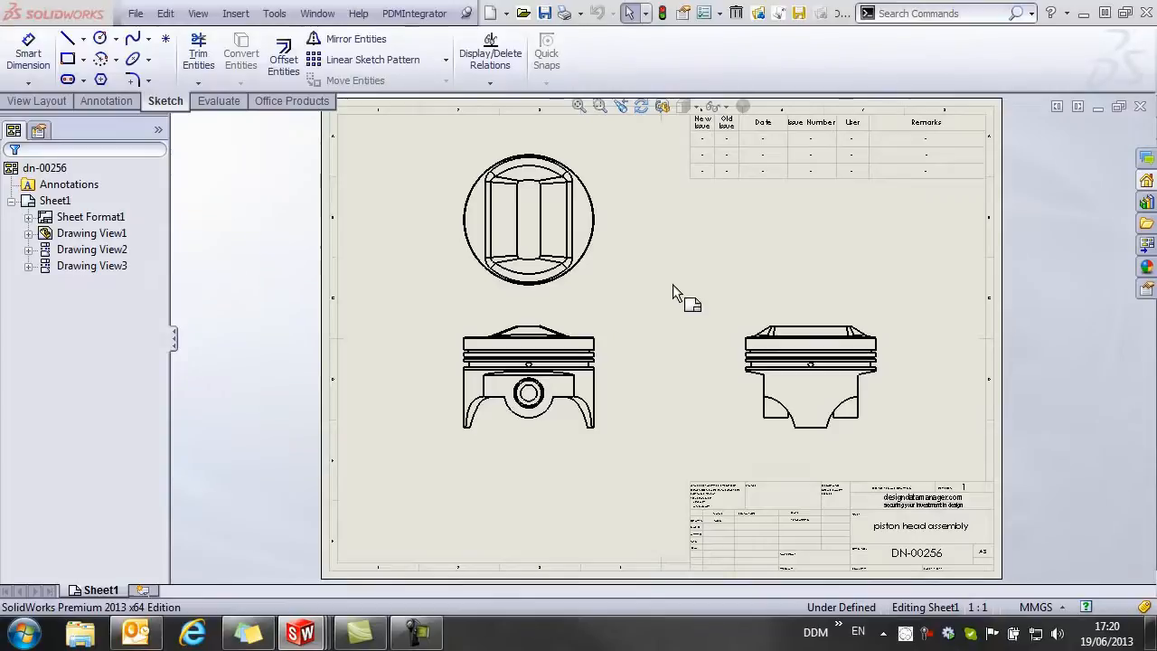
Start a new issue from the drawing and raise both the piston head assembly and its drawing to issue 2
{"action": "left_click", "coordinate": [411, 13]}
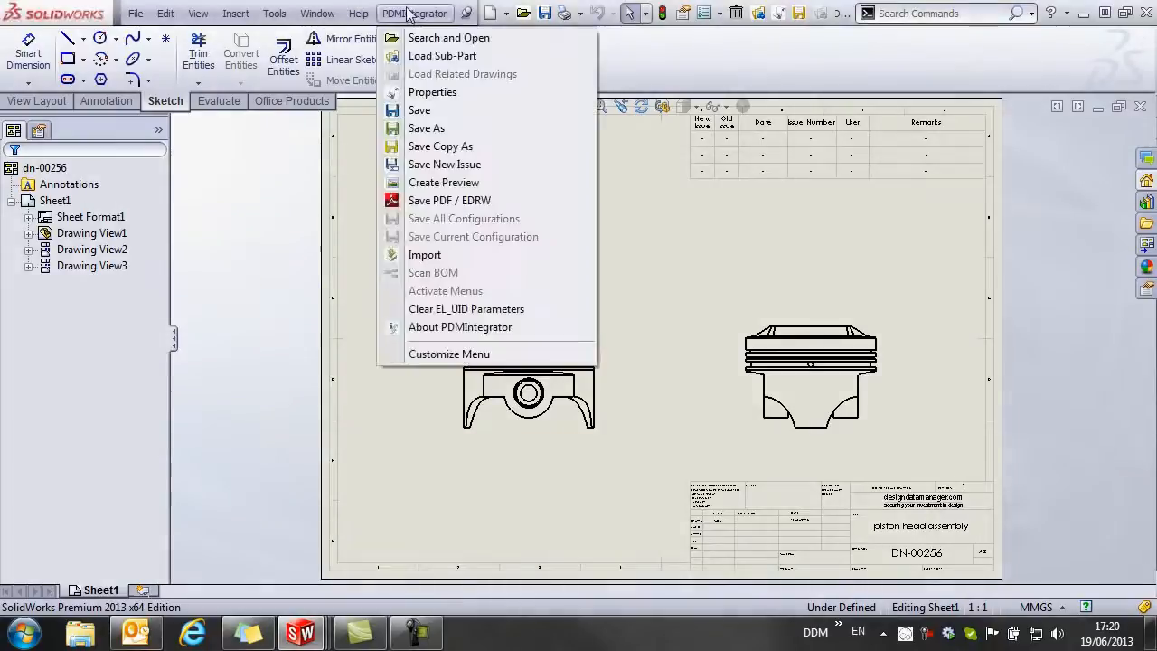
{"action": "left_click", "coordinate": [443, 163]}
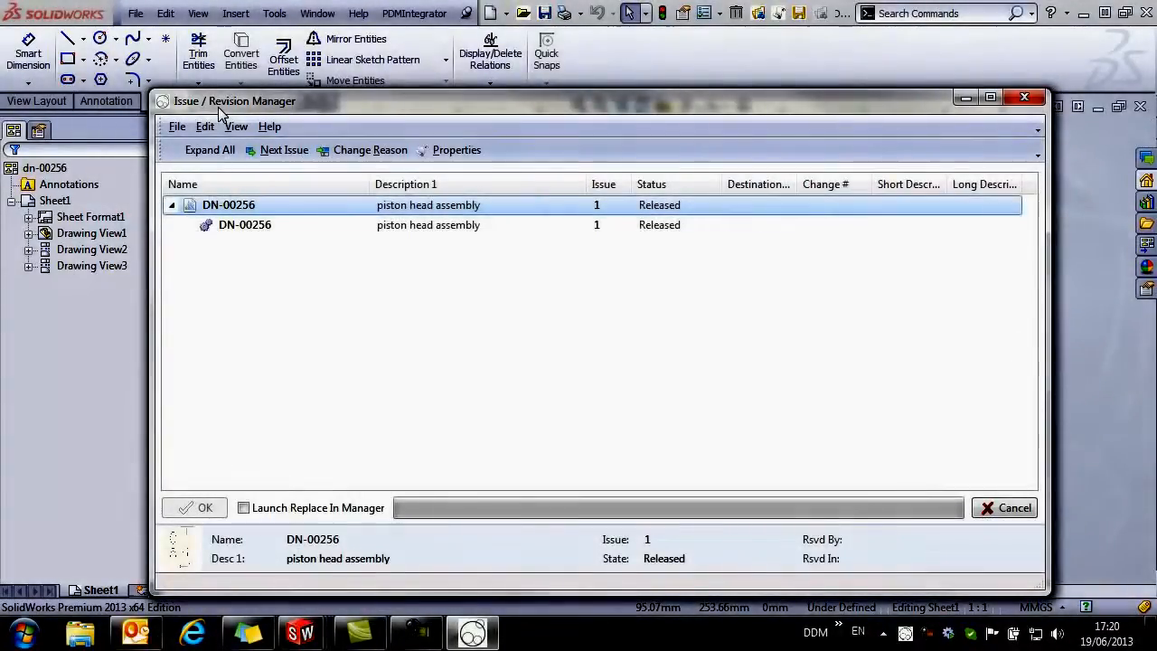
{"action": "left_click", "coordinate": [253, 230], "text": "shift"}
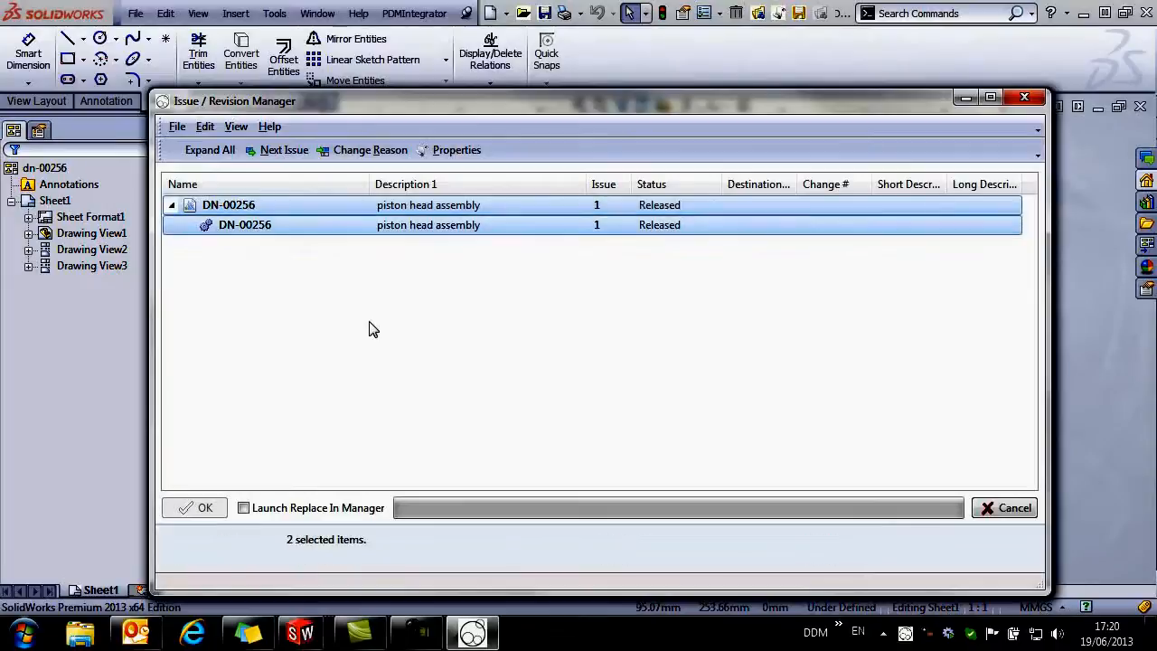
{"action": "left_click", "coordinate": [278, 150]}
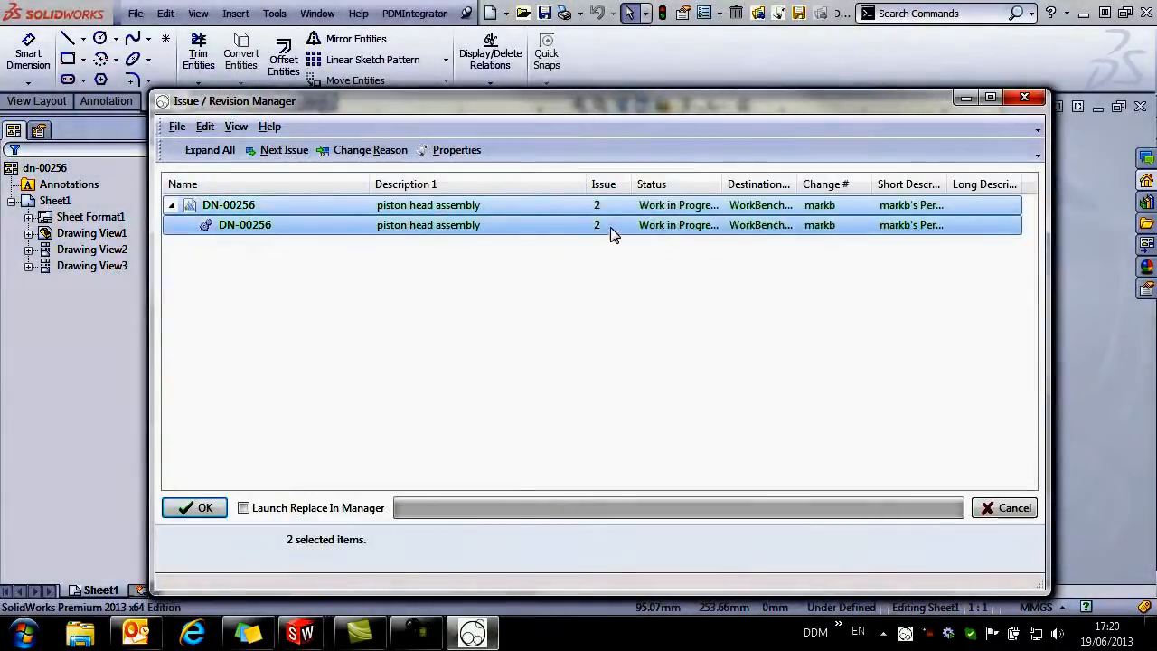
Record the change reason for both issue 2 items with change number ECO-2013 and ECN description "wrist pin modified"
{"action": "left_click", "coordinate": [366, 150]}
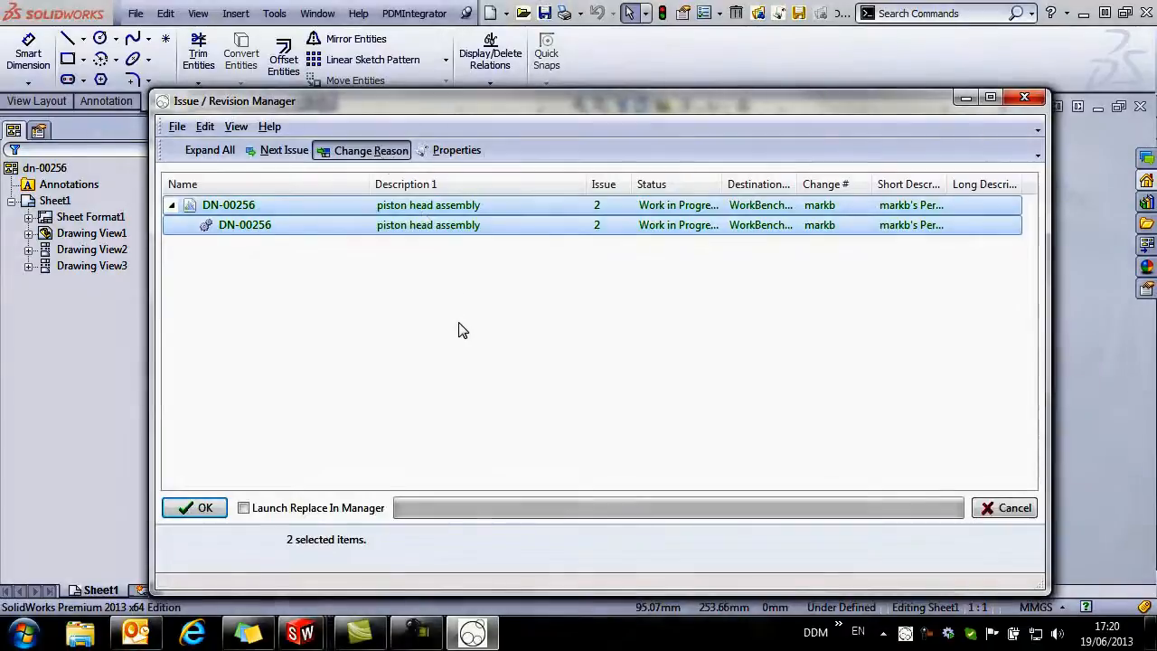
{"action": "double_click", "coordinate": [473, 348]}
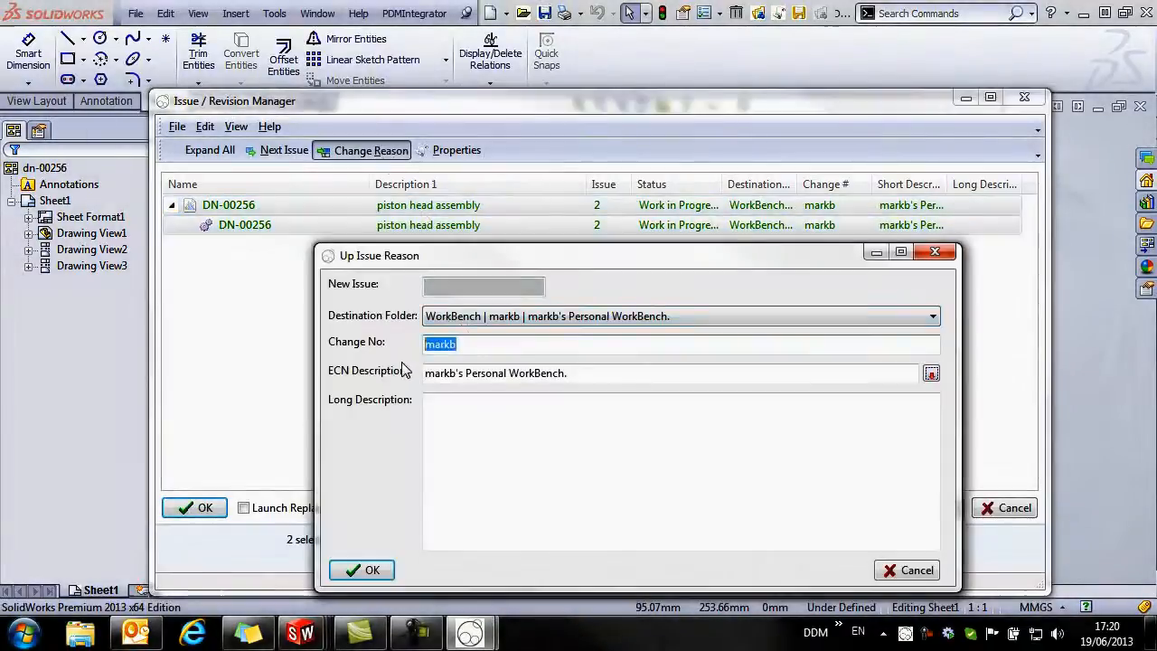
{"action": "type", "text": "ECO-2013"}
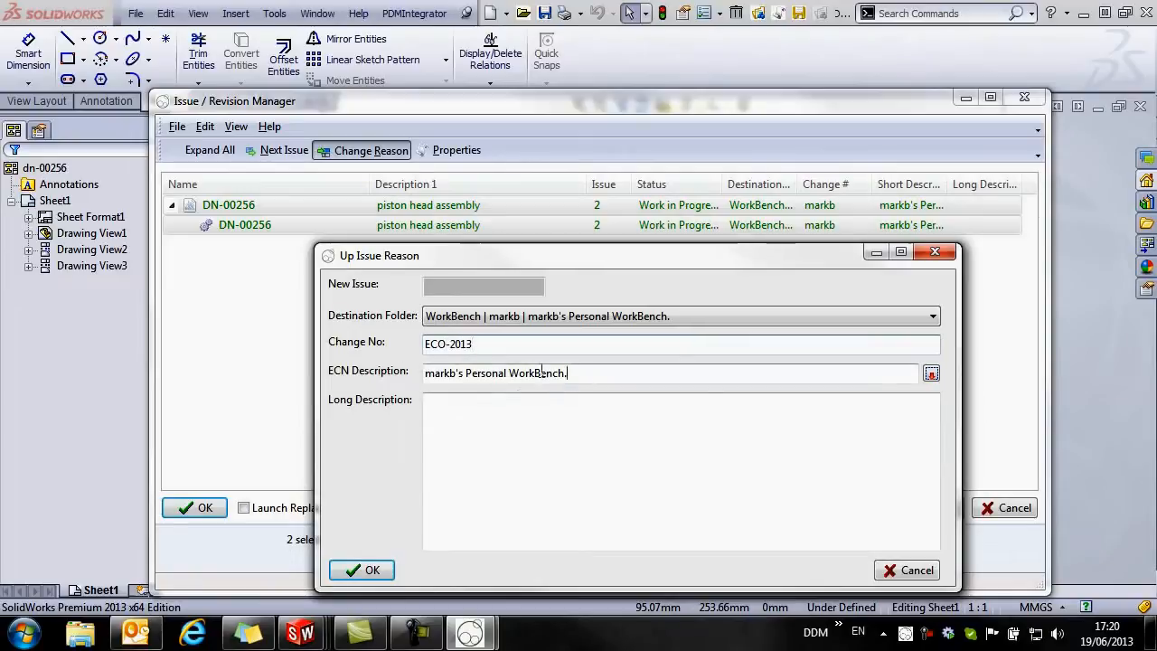
{"action": "key", "text": "Tab"}
{"action": "type", "text": "wrist pin modi"}
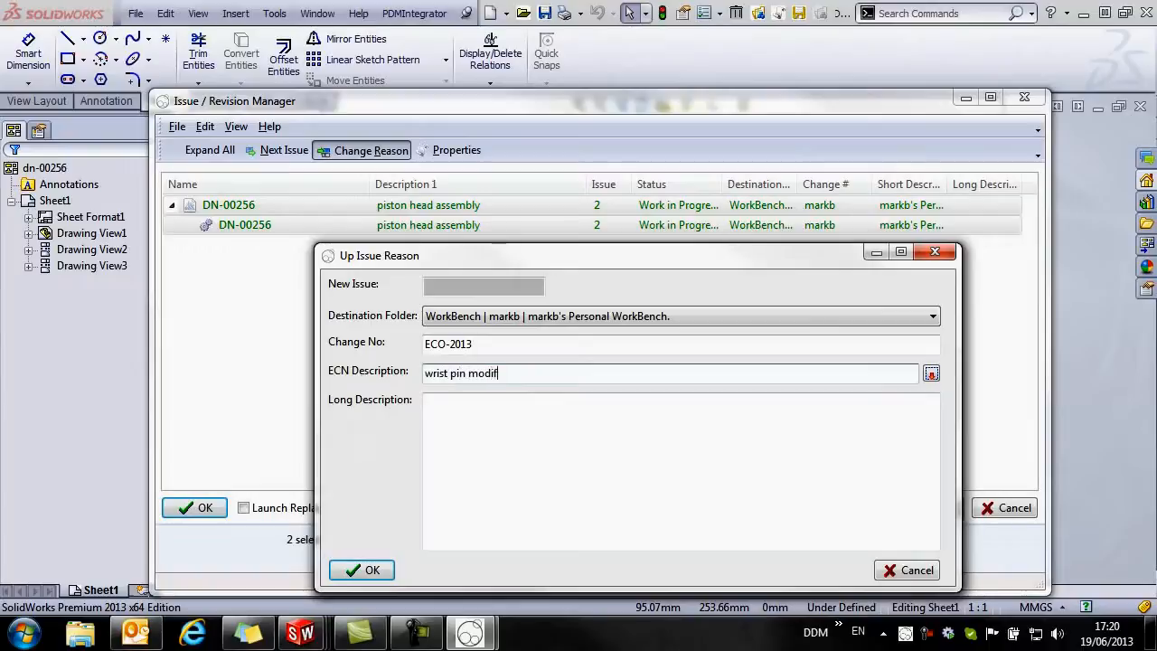
{"action": "type", "text": "fied"}
Add the long description "centre bore added to wrist pin", complete the up-issue and dismiss the save report
{"action": "left_click", "coordinate": [472, 408]}
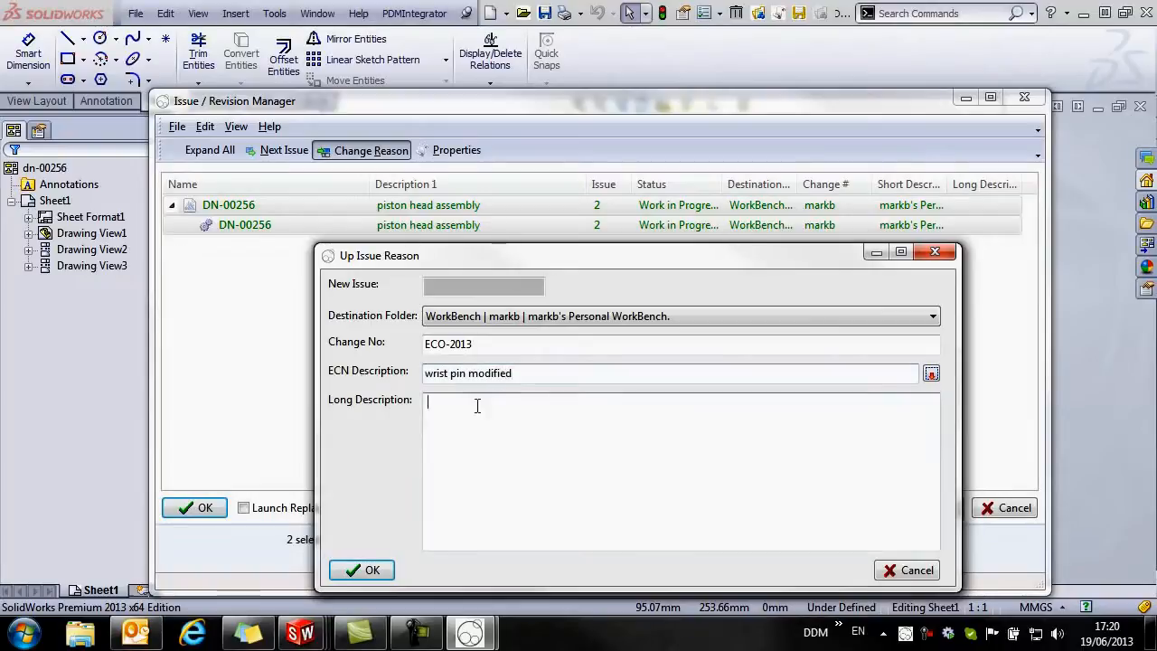
{"action": "type", "text": "centre bore a"}
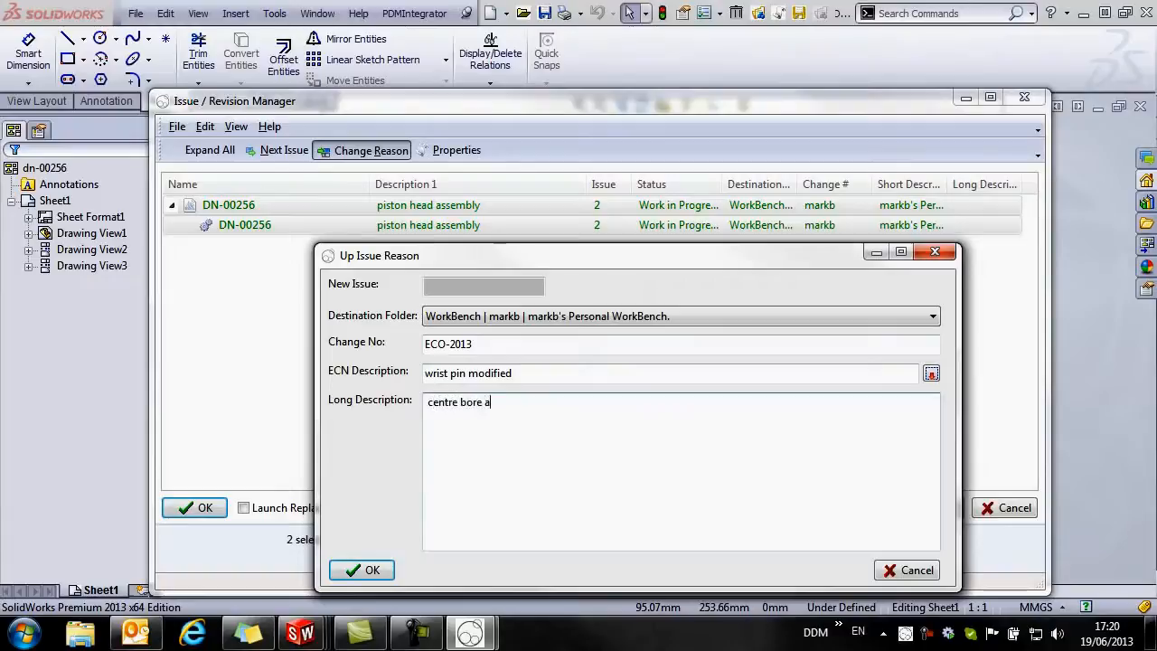
{"action": "type", "text": "dded to wrist pin"}
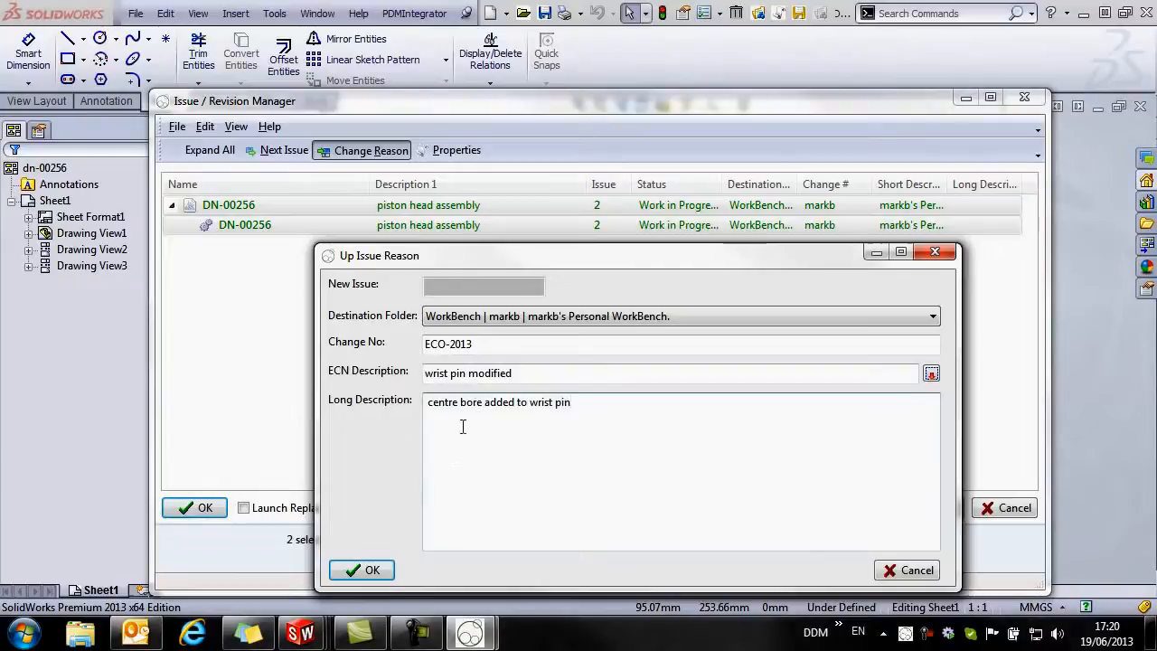
{"action": "left_click", "coordinate": [365, 571]}
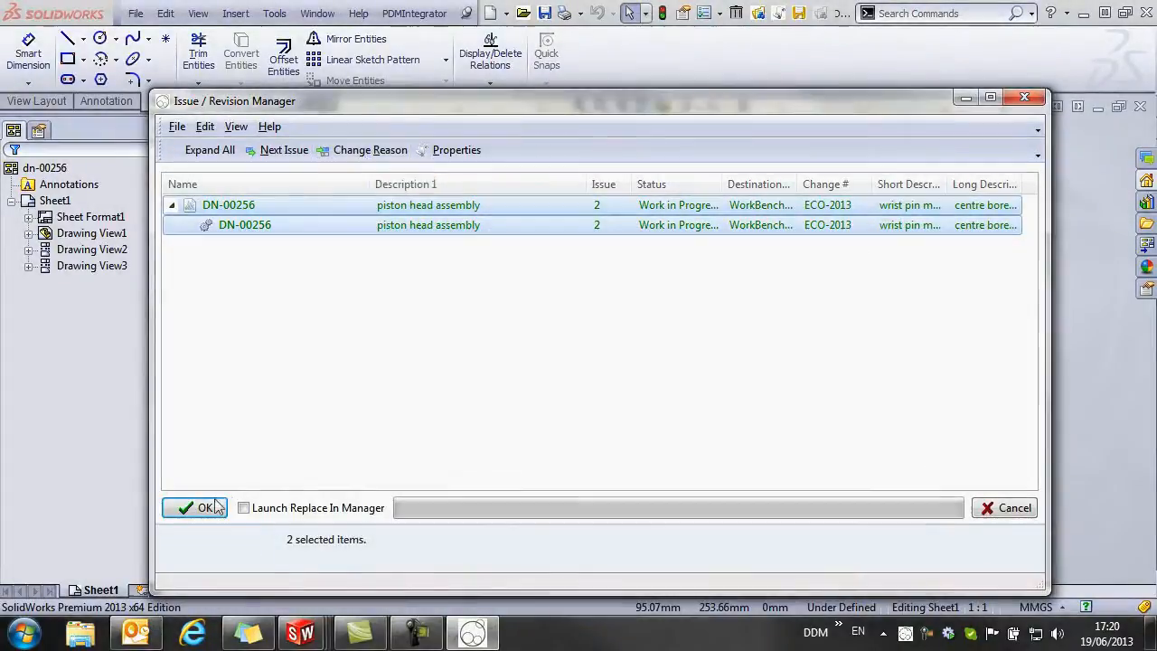
{"action": "left_click", "coordinate": [215, 507]}
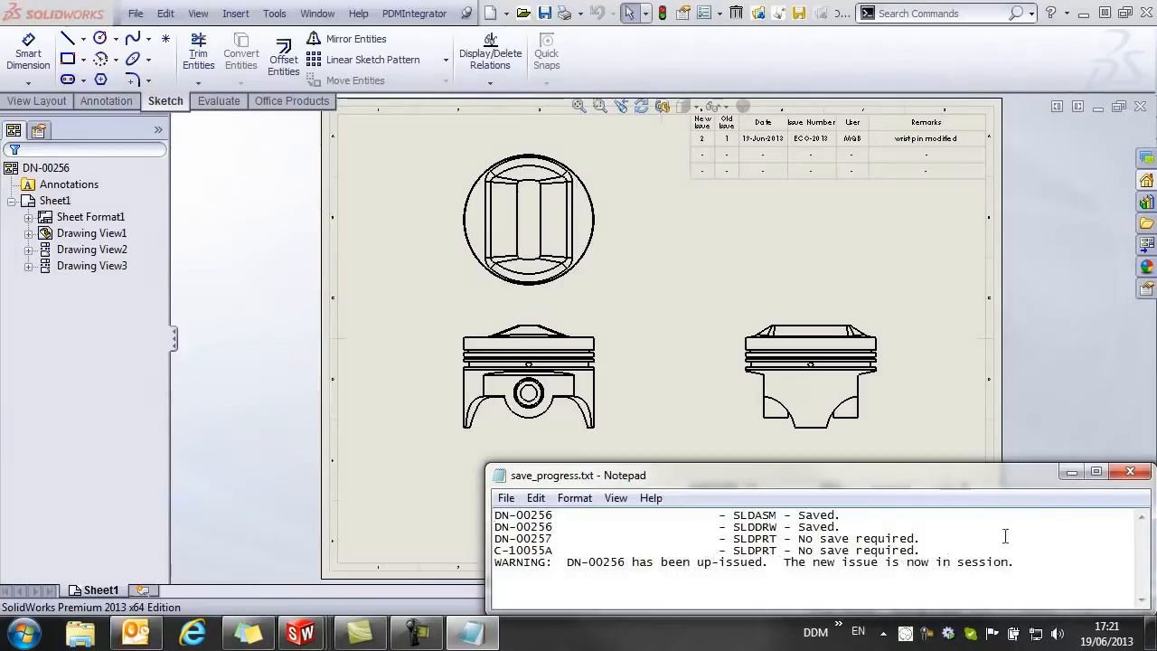
{"action": "left_click", "coordinate": [1130, 471]}
Examine the revision in the drawing's title block and the entries in its issue history table
{"action": "scroll", "coordinate": [692, 350], "scroll_direction": "down", "scroll_amount": 2}
{"action": "scroll", "coordinate": [666, 330], "scroll_direction": "down", "scroll_amount": 4}
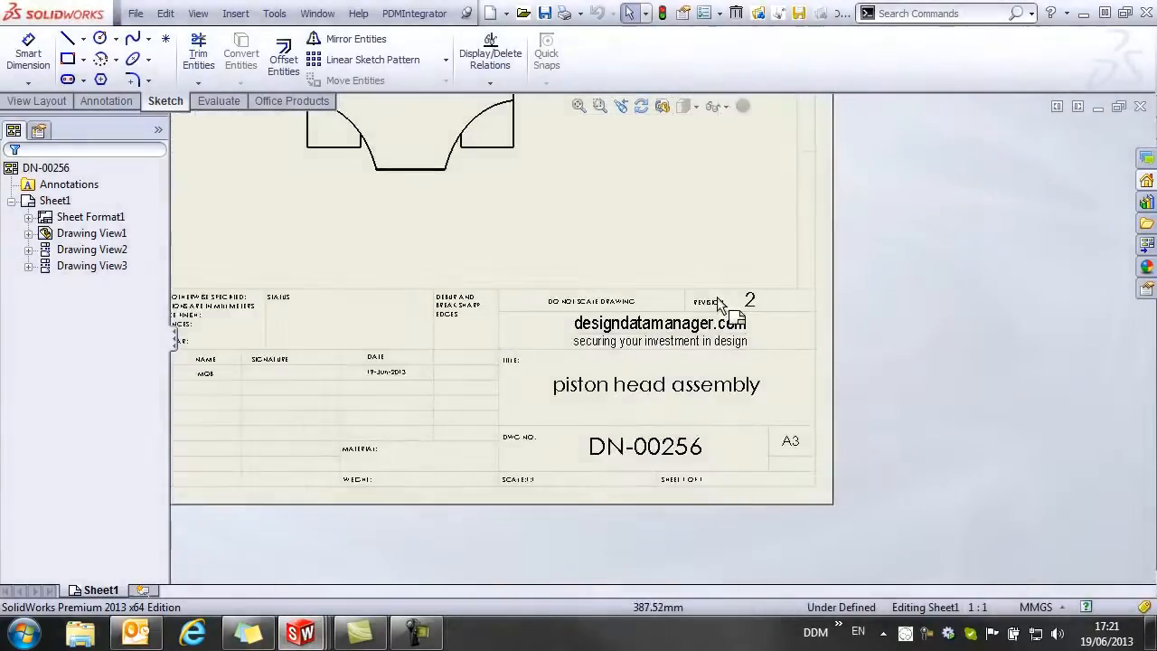
{"action": "scroll", "coordinate": [723, 312], "scroll_direction": "down", "scroll_amount": 3}
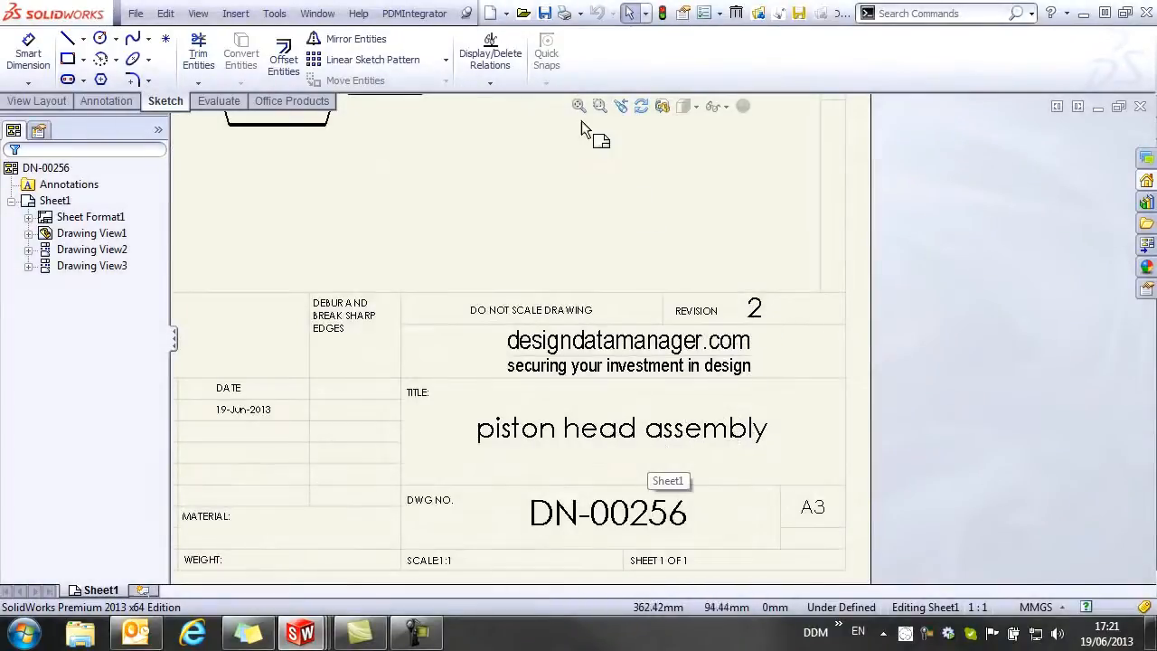
{"action": "middle_click_drag", "start_coordinate": [602, 273], "coordinate": [662, 600]}
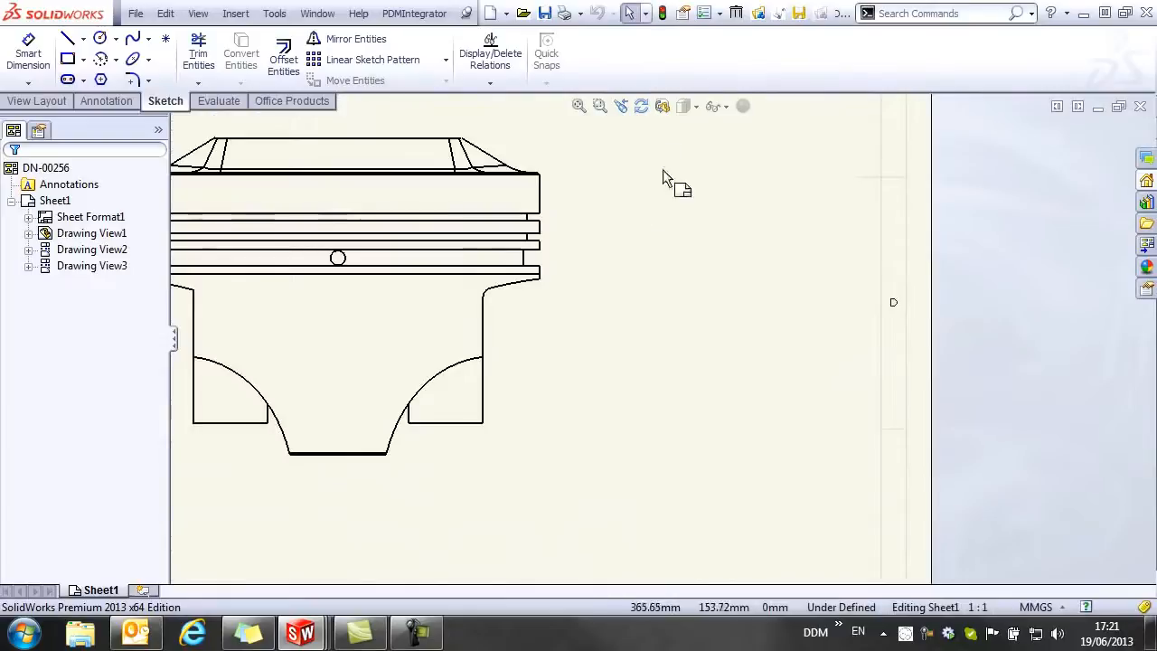
{"action": "middle_click_drag", "start_coordinate": [654, 140], "coordinate": [770, 539]}
{"action": "mouse_move", "coordinate": [614, 253]}
{"action": "middle_mouse_down"}
{"action": "mouse_move", "coordinate": [723, 390]}
{"action": "mouse_move", "coordinate": [759, 524]}
{"action": "middle_mouse_up"}
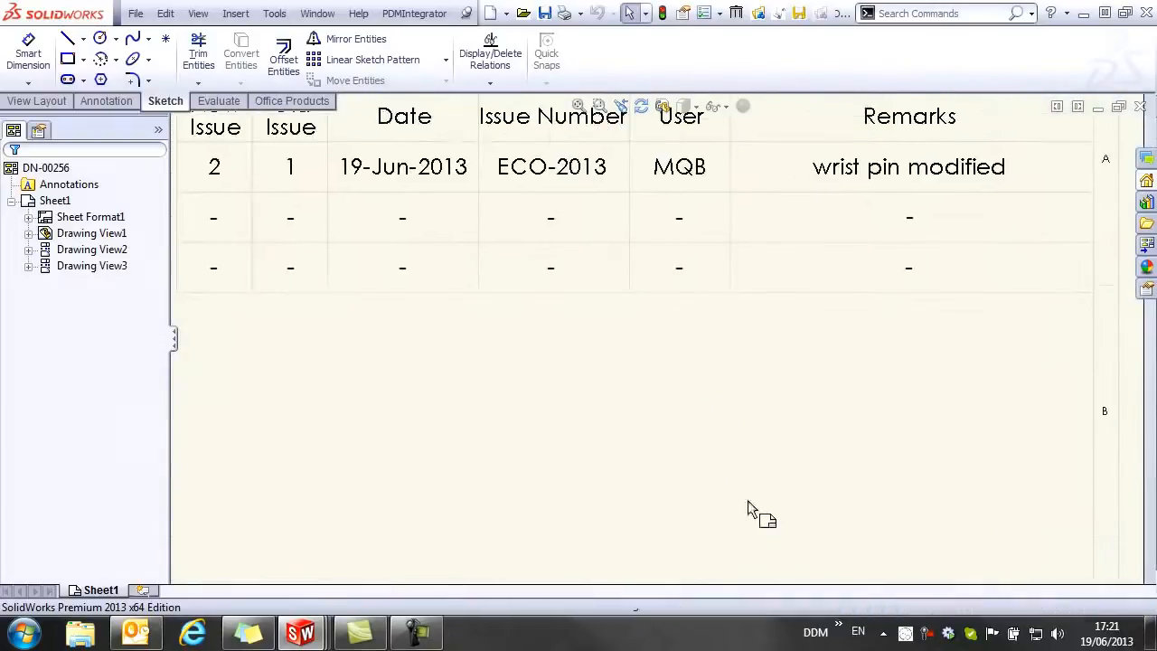
{"action": "mouse_move", "coordinate": [606, 380]}
{"action": "middle_mouse_down"}
{"action": "mouse_move", "coordinate": [648, 421]}
{"action": "mouse_move", "coordinate": [650, 452]}
{"action": "middle_mouse_up"}
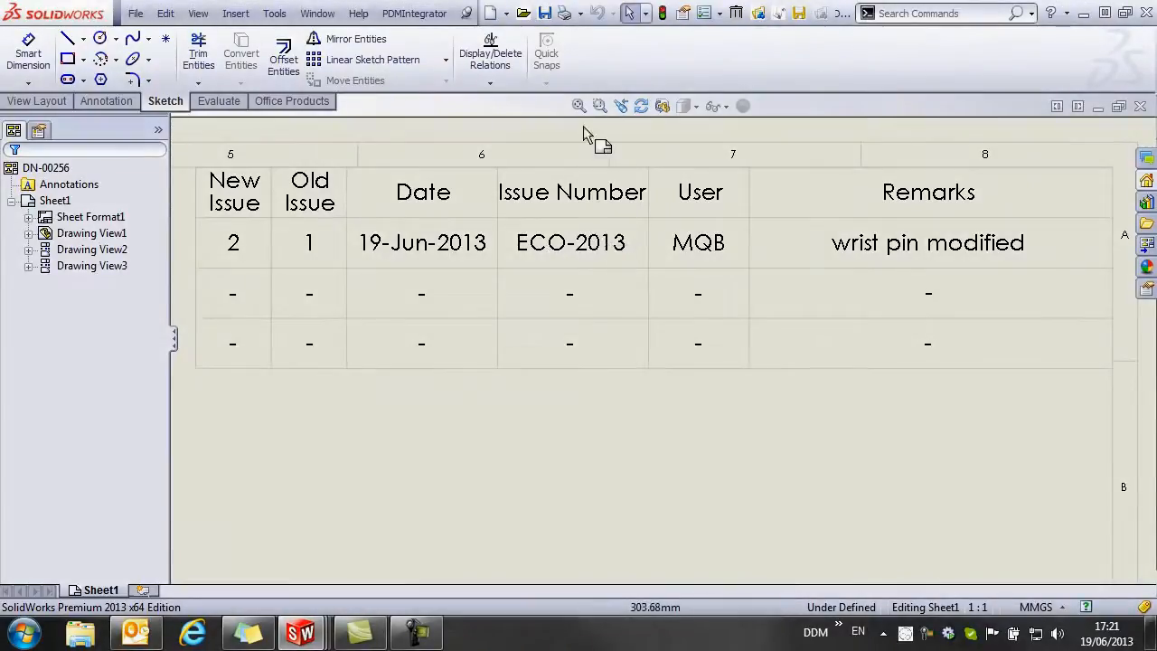
Inspect the drawing's linked structure in its DDM properties, expanding the assembly to its component parts
{"action": "left_click", "coordinate": [778, 13]}
{"action": "left_click", "coordinate": [808, 146]}
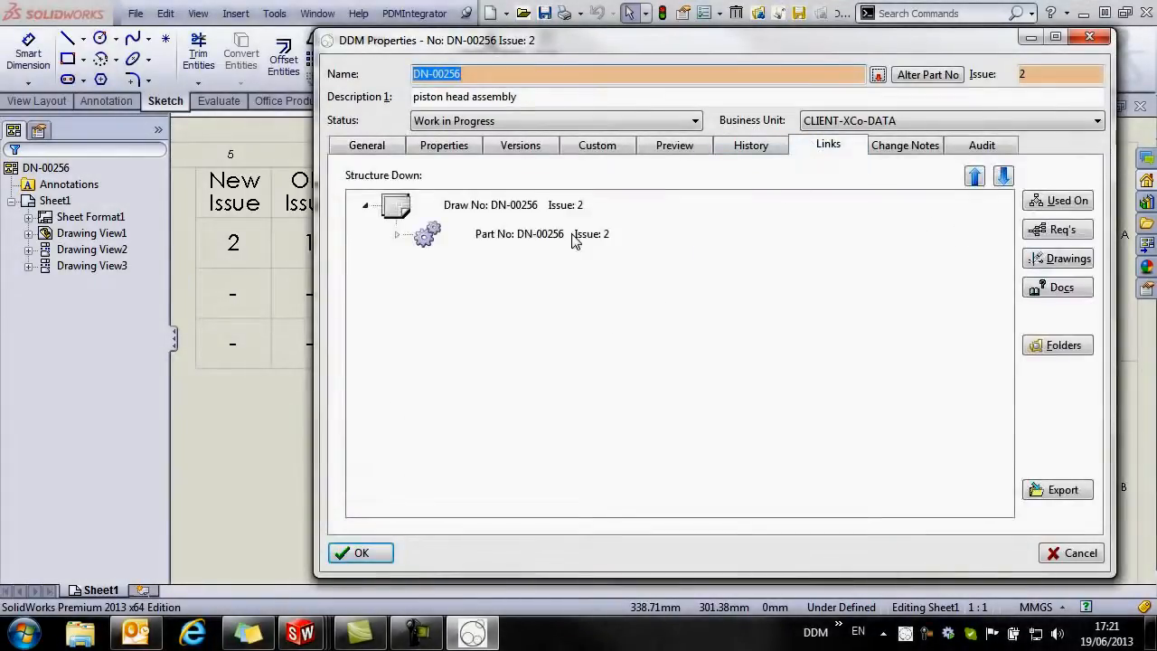
{"action": "left_click", "coordinate": [396, 234]}
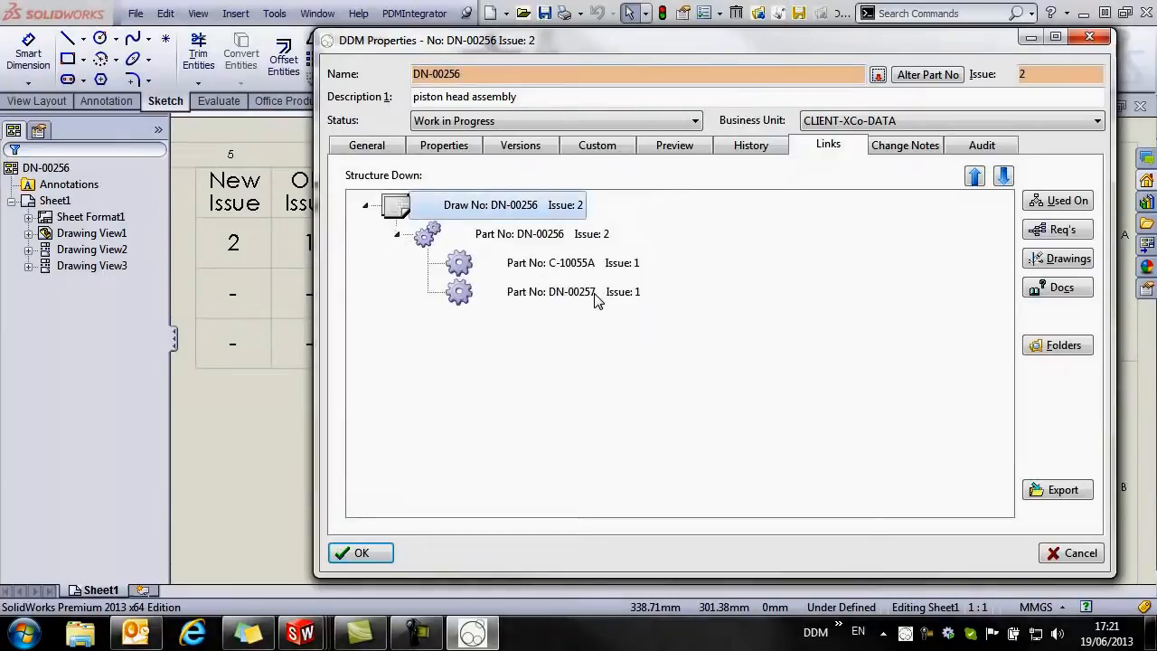
{"action": "left_click", "coordinate": [368, 554]}
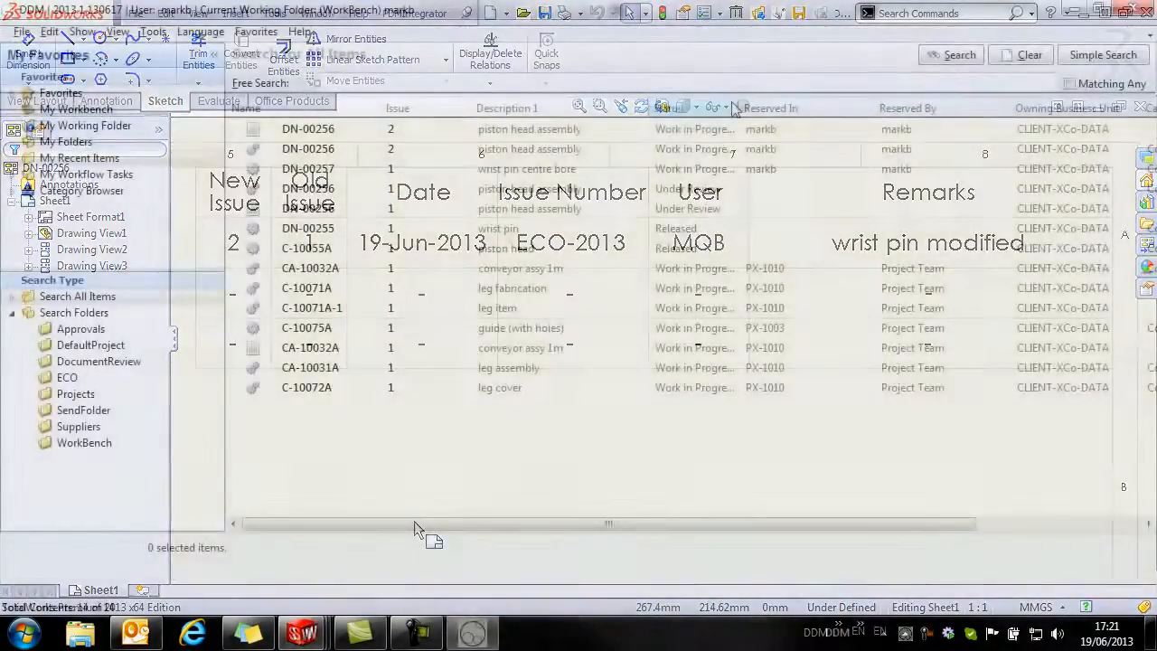
Switch to the DDM window and open the bill of materials for the issue 2 piston head assembly
{"action": "left_click_drag", "start_coordinate": [737, 107], "coordinate": [791, 108]}
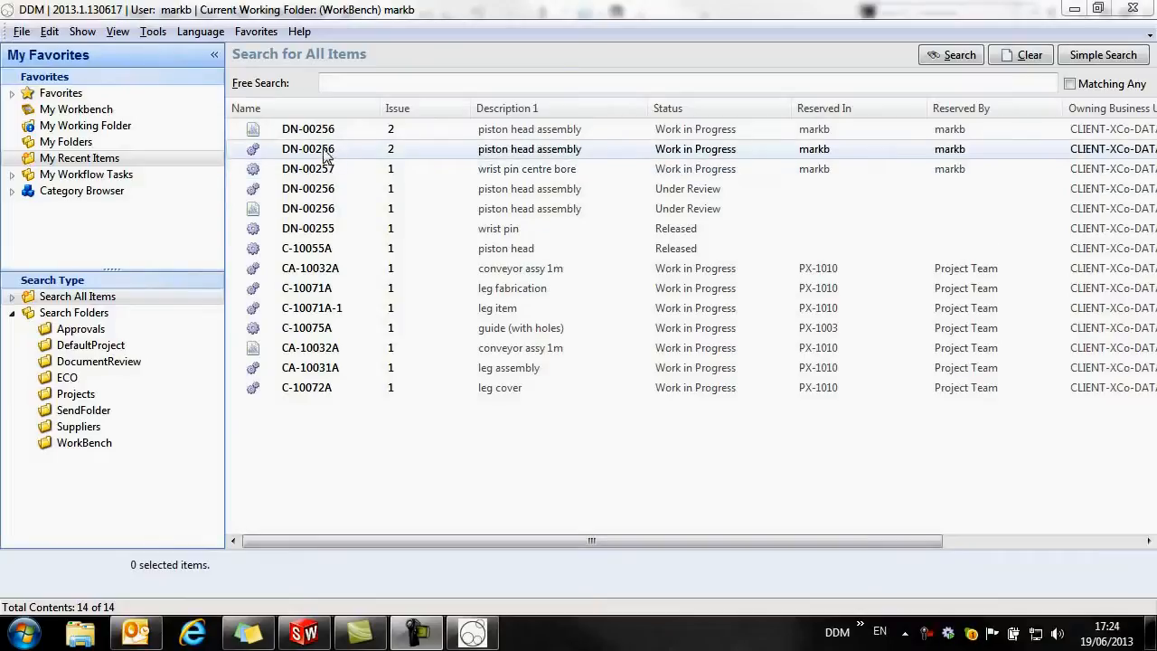
{"action": "right_click", "coordinate": [321, 154]}
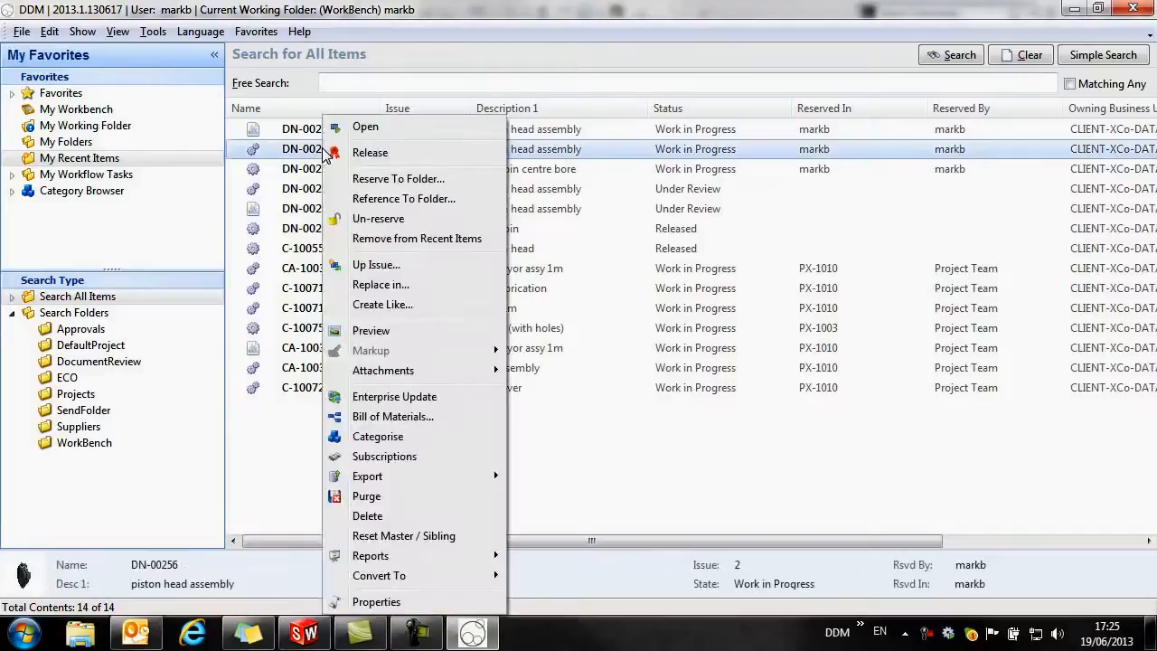
{"action": "left_click", "coordinate": [432, 418]}
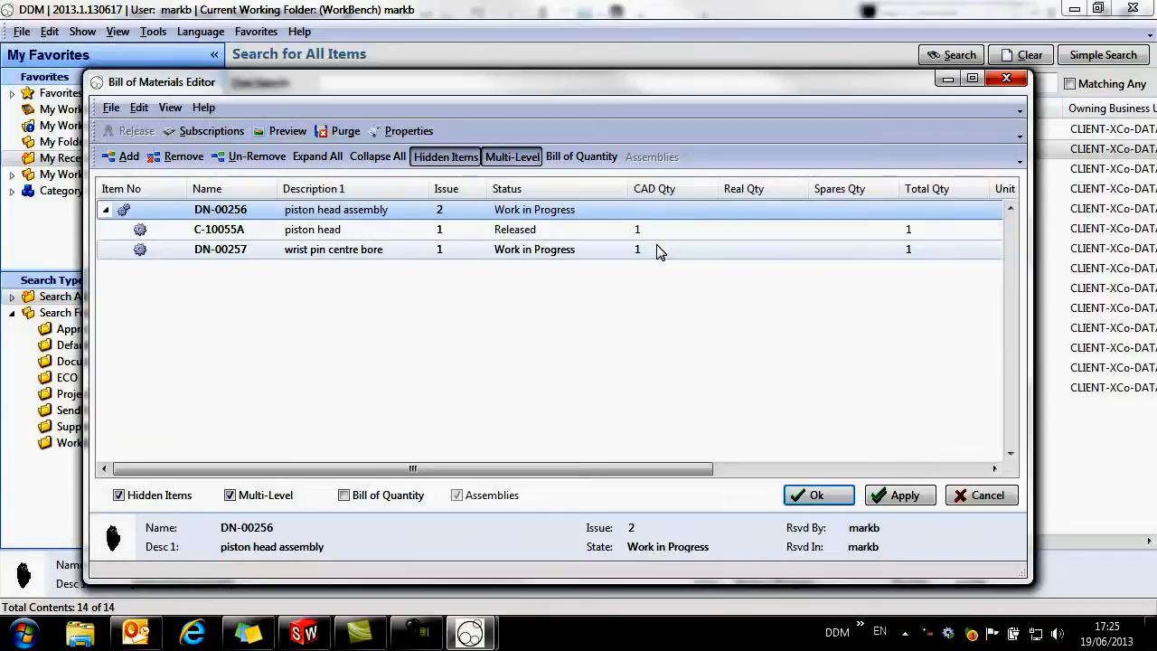
Return to the DDM item list and browse the Miscellaneous category for Lubricant items
{"action": "left_click", "coordinate": [512, 10]}
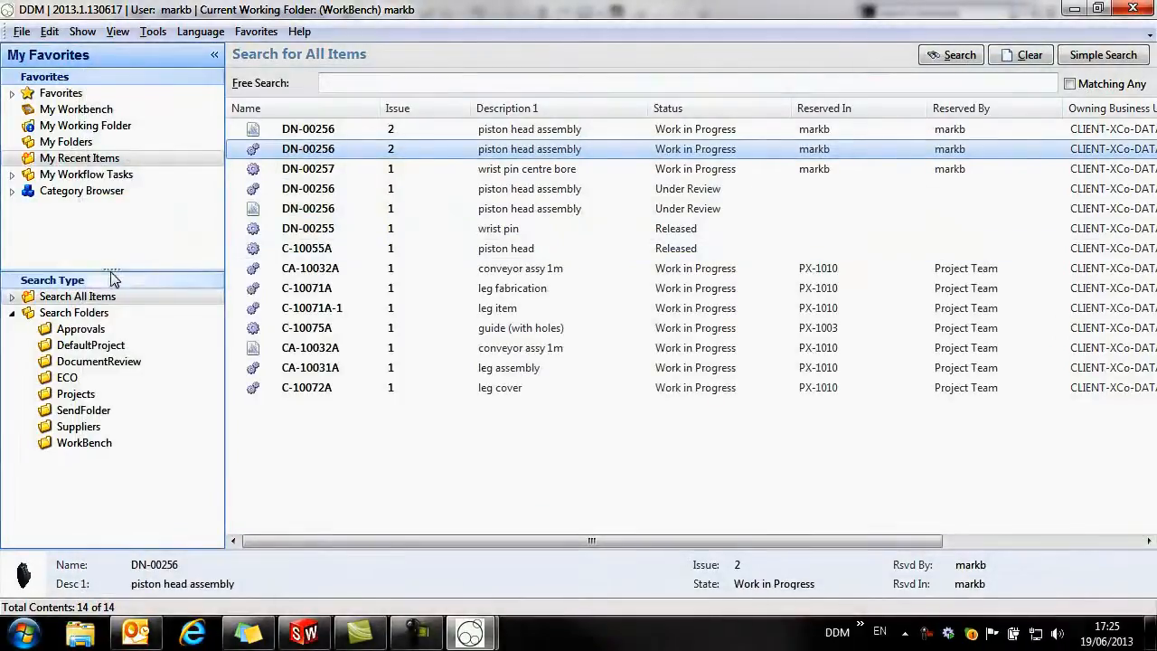
{"action": "left_click_drag", "start_coordinate": [110, 271], "coordinate": [110, 357]}
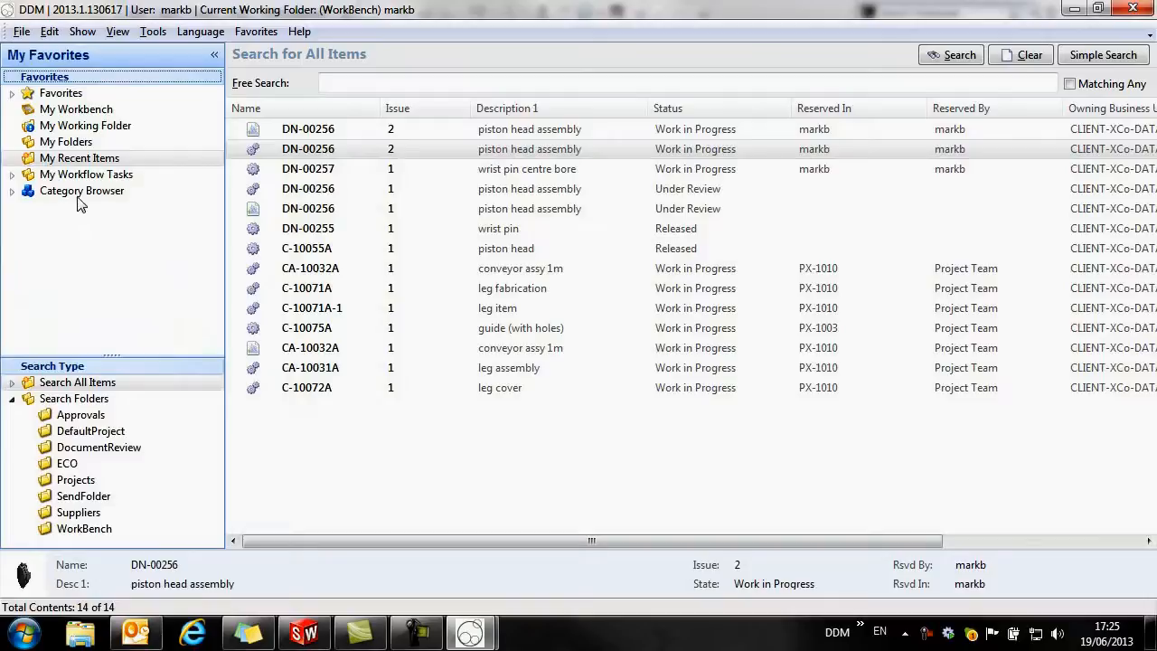
{"action": "left_click", "coordinate": [12, 190]}
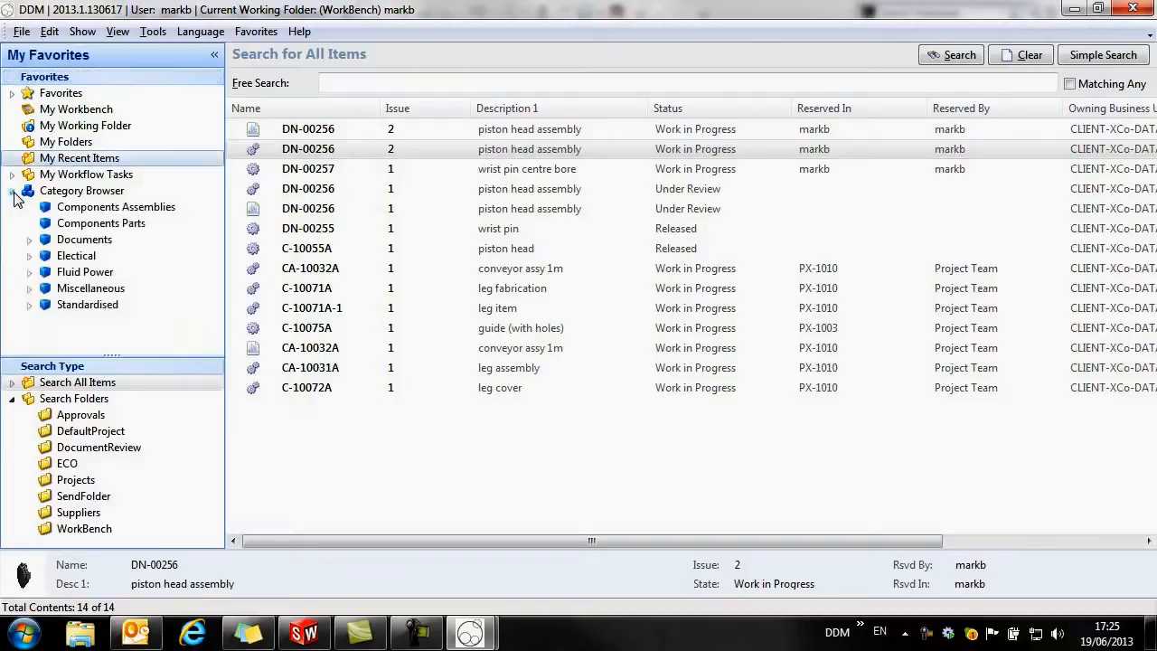
{"action": "left_click", "coordinate": [29, 288]}
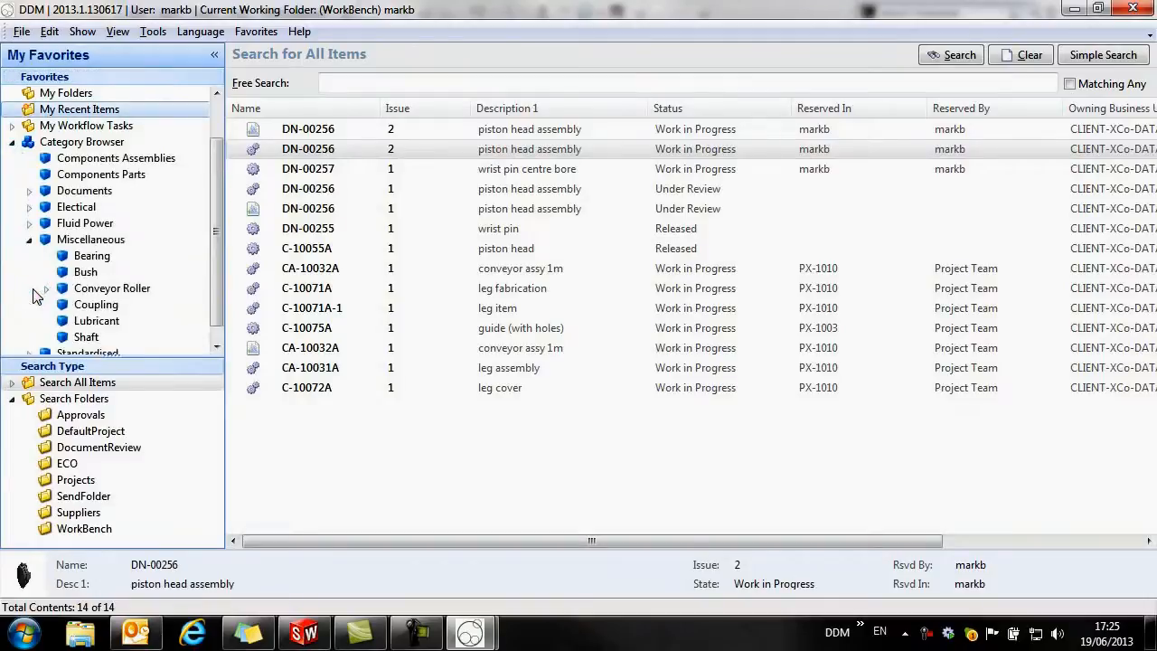
{"action": "left_click", "coordinate": [106, 325]}
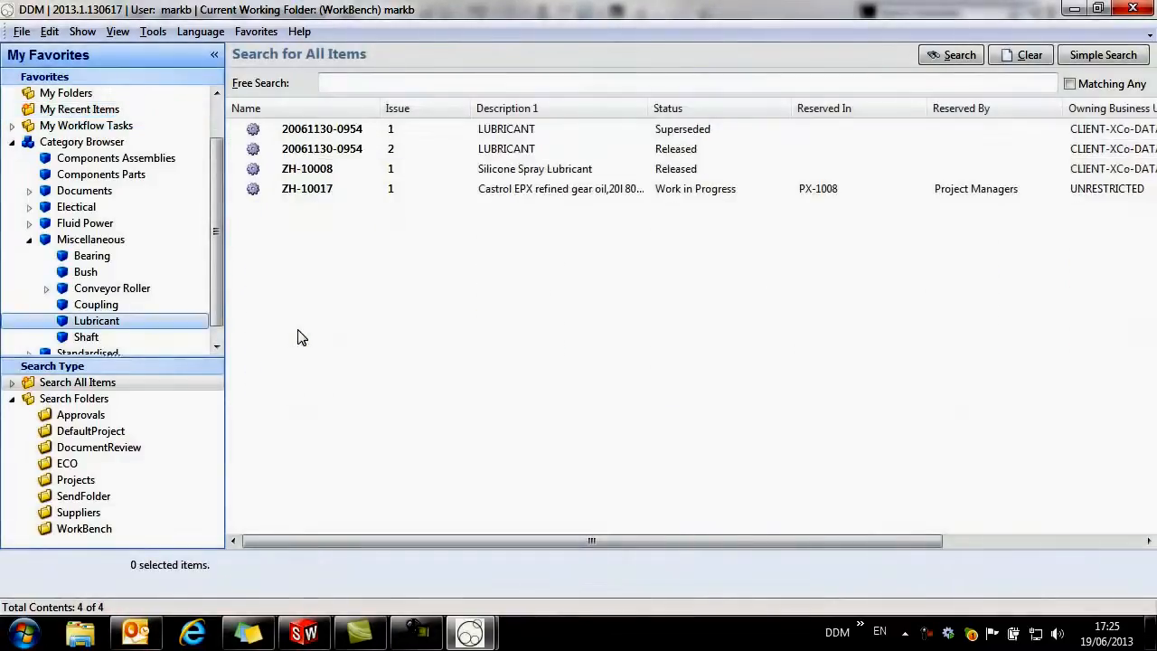
Add the released issue 2 LUBRICANT item to the piston head assembly's bill of materials
{"action": "left_click", "coordinate": [537, 154]}
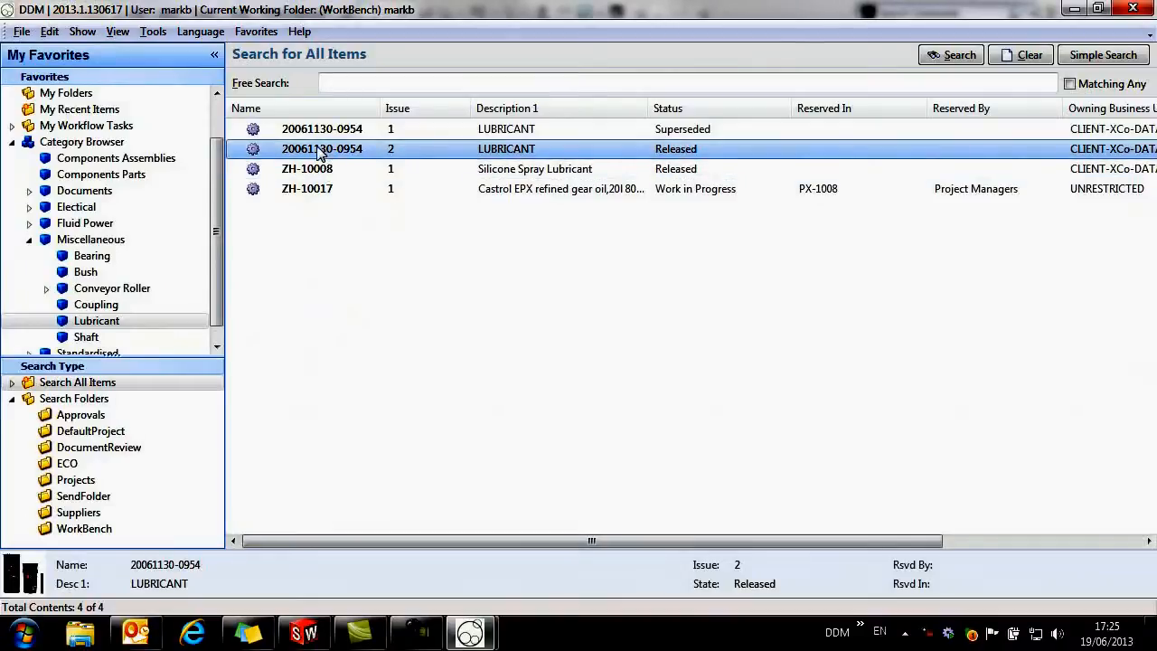
{"action": "left_click_drag", "start_coordinate": [318, 153], "coordinate": [435, 318]}
{"action": "key", "text": "alt+Tab"}
{"action": "left_click_drag", "start_coordinate": [347, 315], "coordinate": [346, 317]}
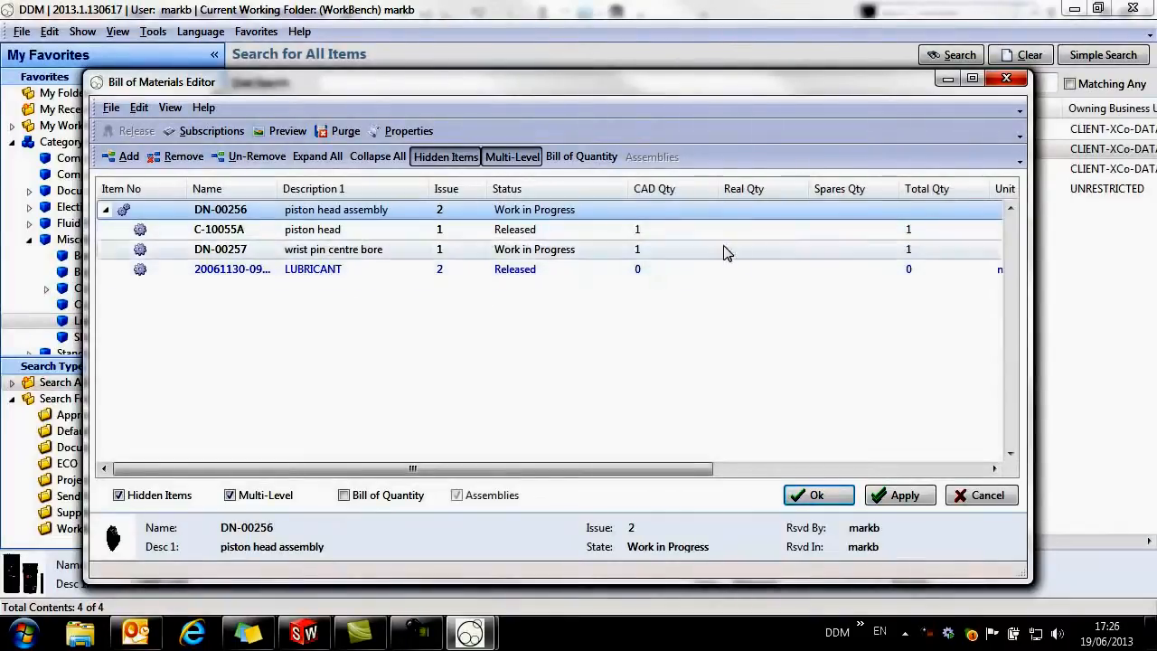
Set the lubricant's real quantity to 15 in the bill of materials
{"action": "left_click", "coordinate": [754, 276]}
{"action": "left_click", "coordinate": [754, 275]}
{"action": "type", "text": "15"}
Enter the note "apply to wrist pin" for the lubricant, then apply the bill of materials changes and close the editor
{"action": "left_click_drag", "start_coordinate": [692, 467], "coordinate": [864, 479]}
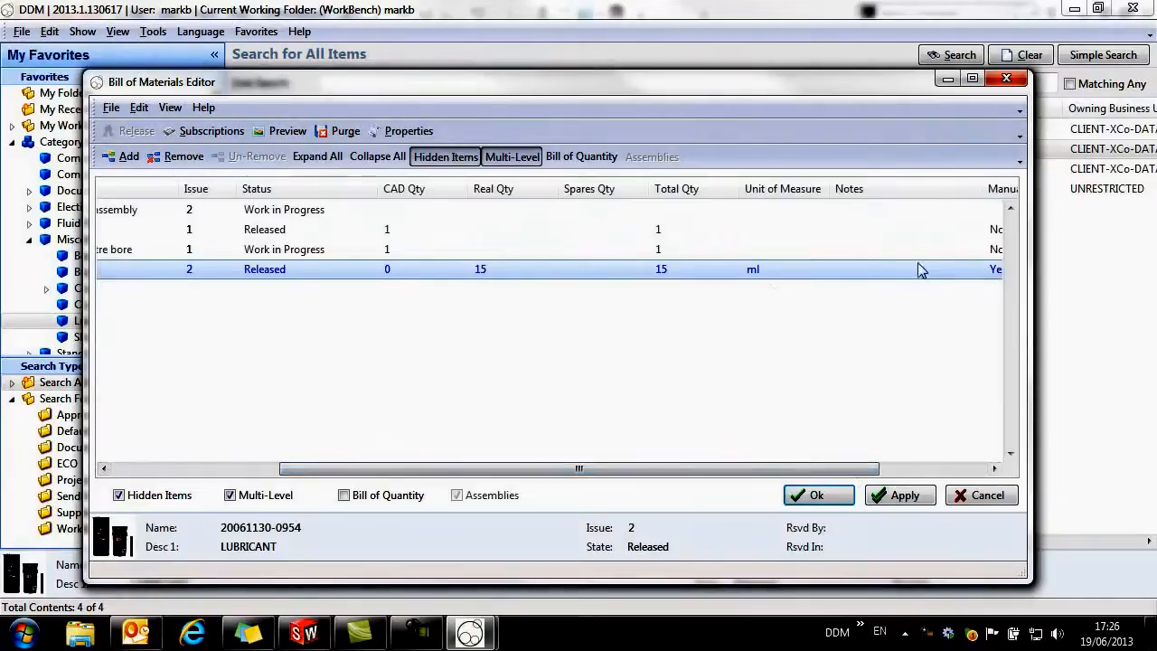
{"action": "left_click", "coordinate": [874, 269]}
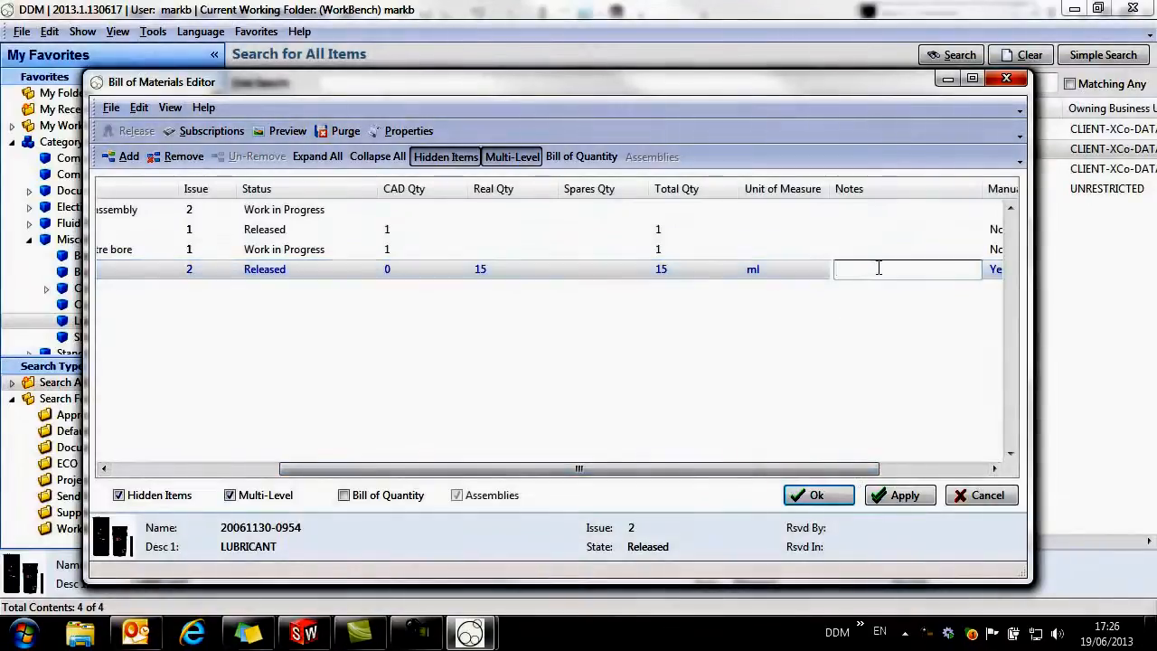
{"action": "type", "text": "apply to wrist pin"}
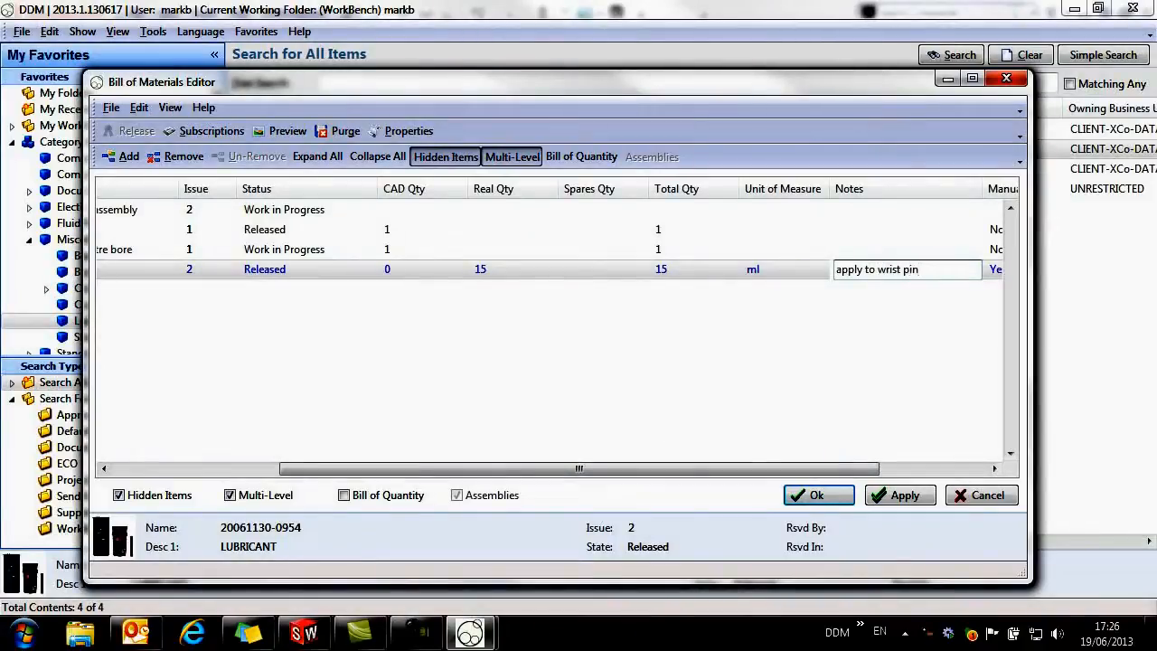
{"action": "left_click", "coordinate": [931, 305]}
{"action": "left_click", "coordinate": [893, 497]}
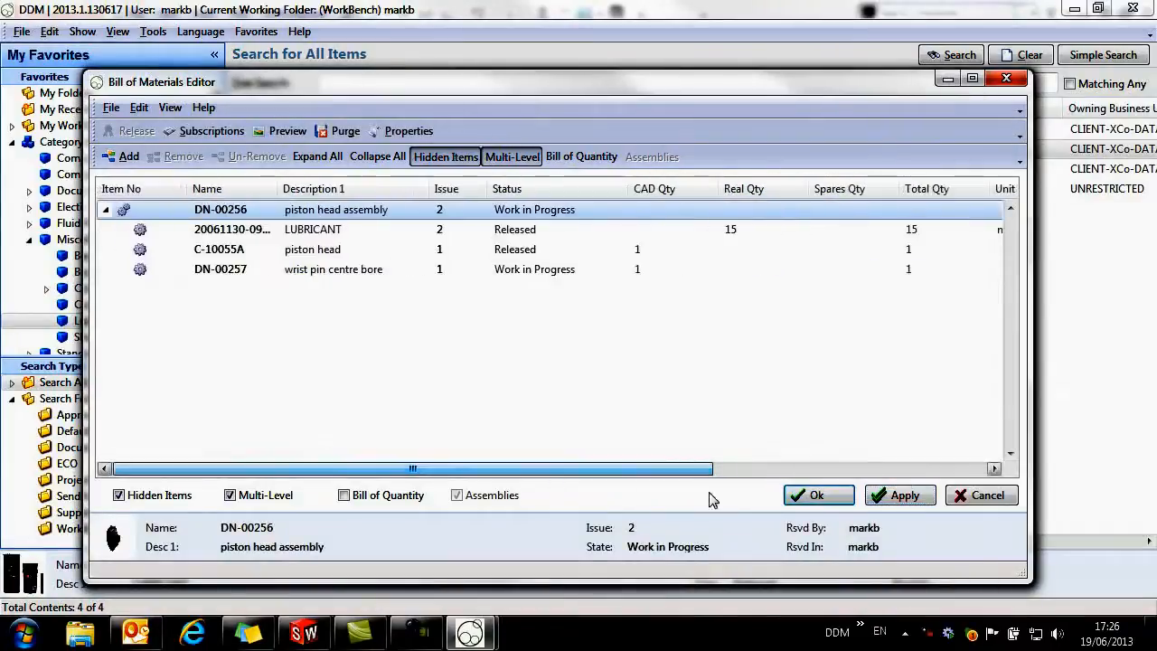
{"action": "left_click", "coordinate": [820, 498]}
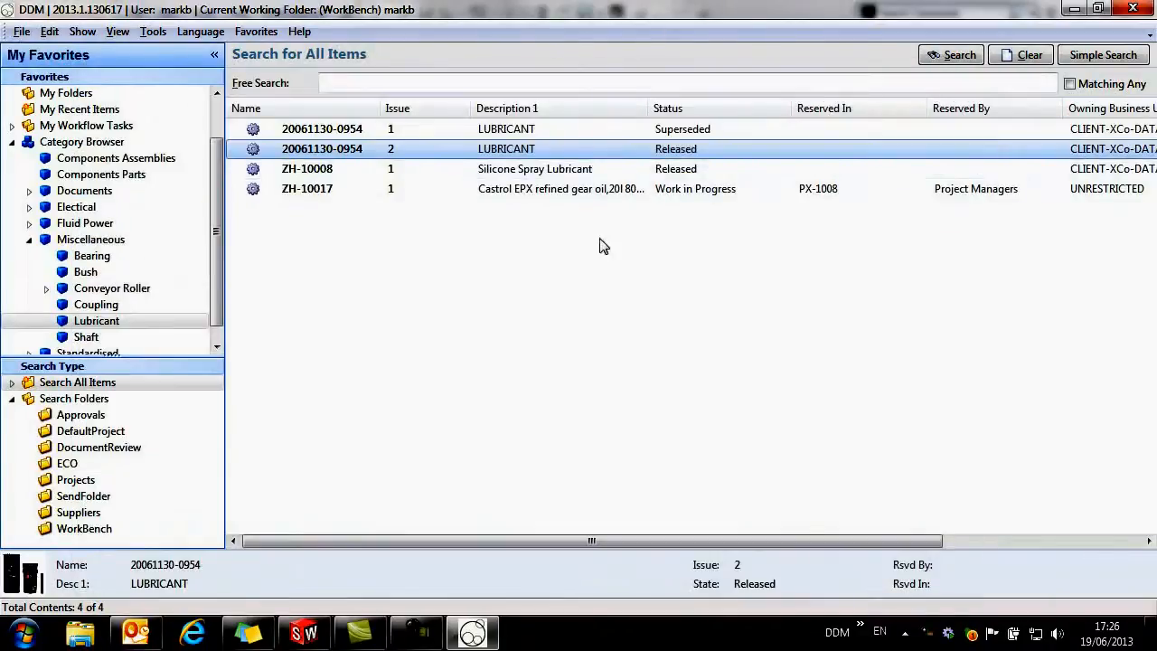
Start the release of the issue 2 piston head assembly drawing DN-00256 from the recent items and expand its full structure
{"action": "left_click", "coordinate": [11, 145]}
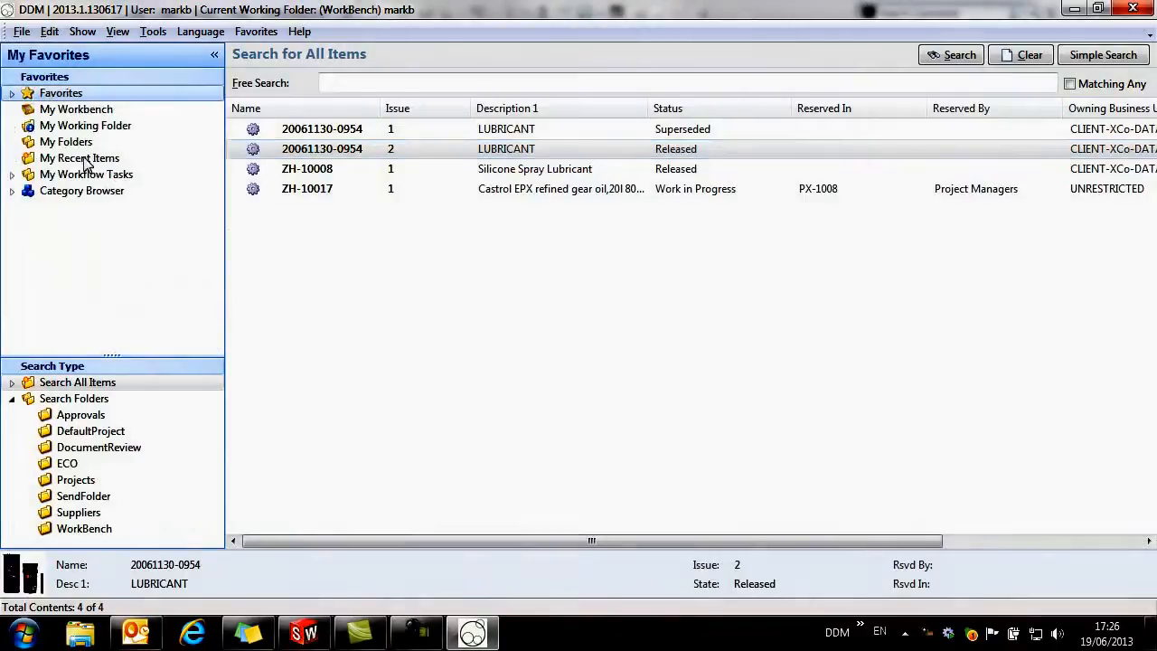
{"action": "left_click", "coordinate": [86, 160]}
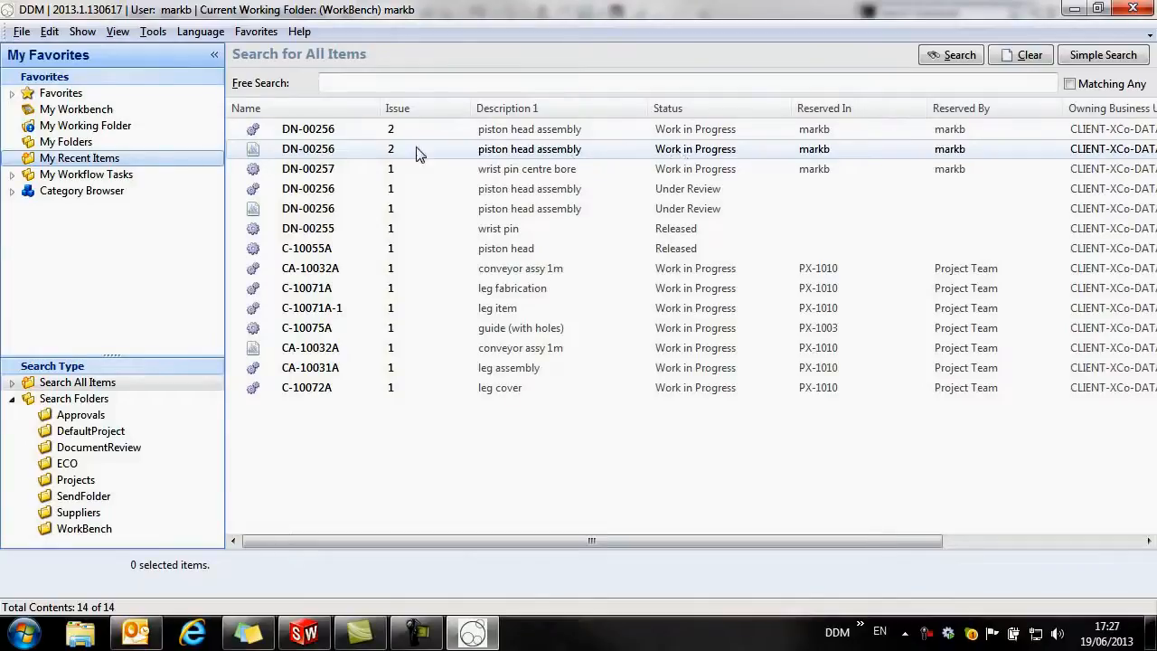
{"action": "right_click", "coordinate": [332, 152]}
{"action": "left_click", "coordinate": [378, 172]}
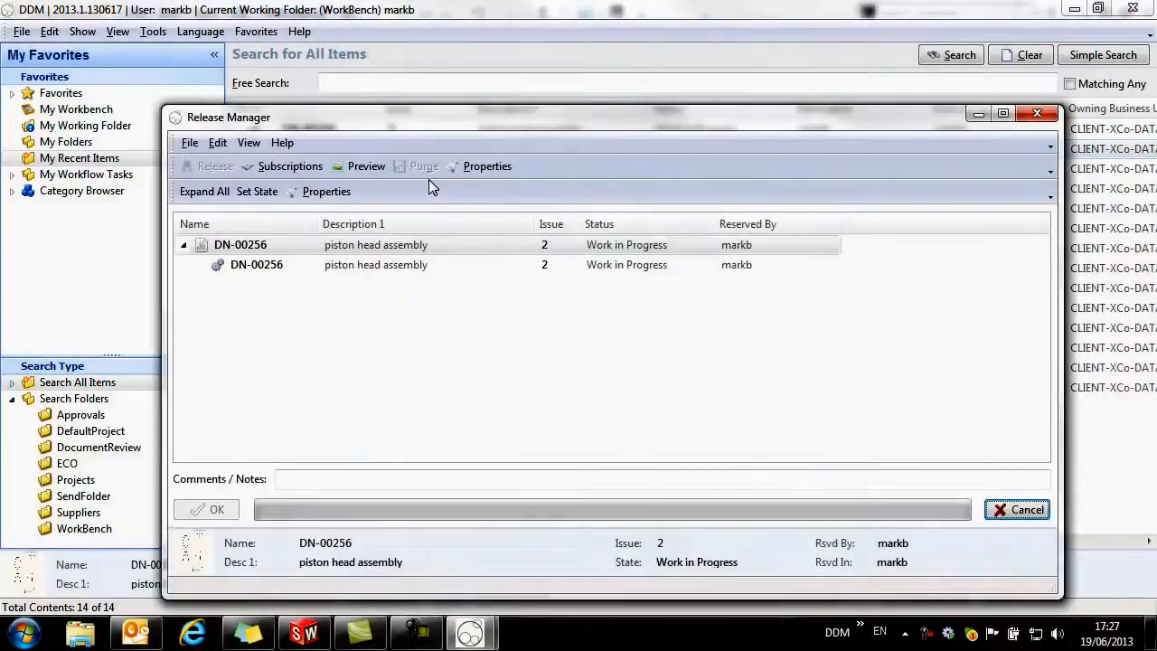
{"action": "left_click_drag", "start_coordinate": [419, 122], "coordinate": [368, 78]}
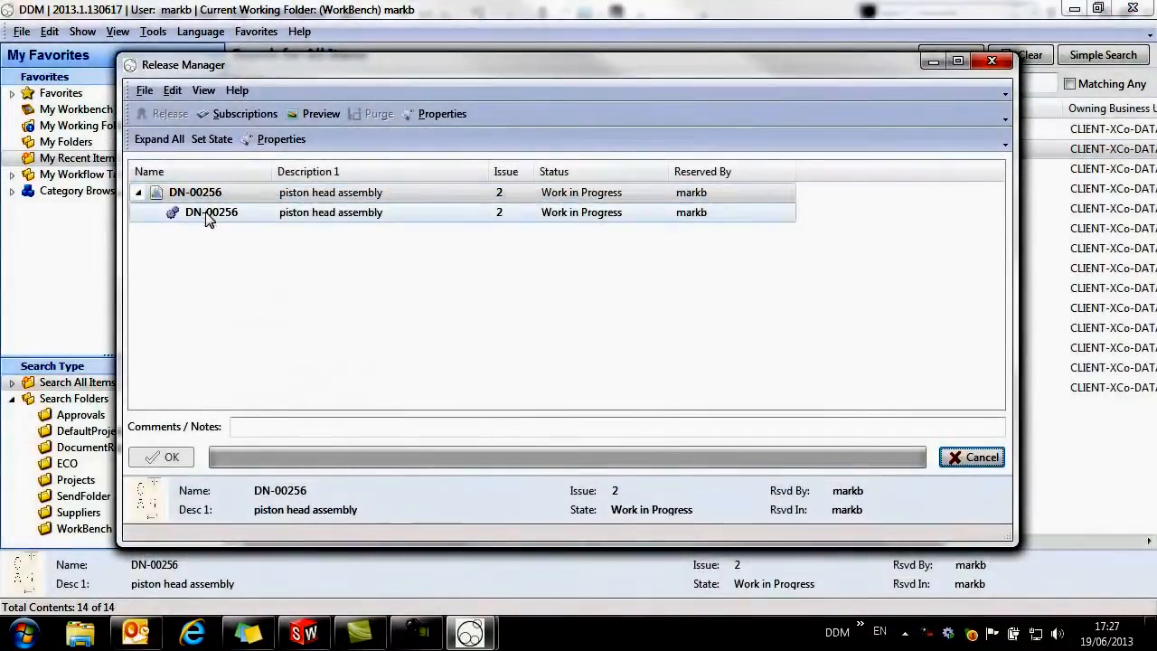
{"action": "left_click", "coordinate": [159, 138]}
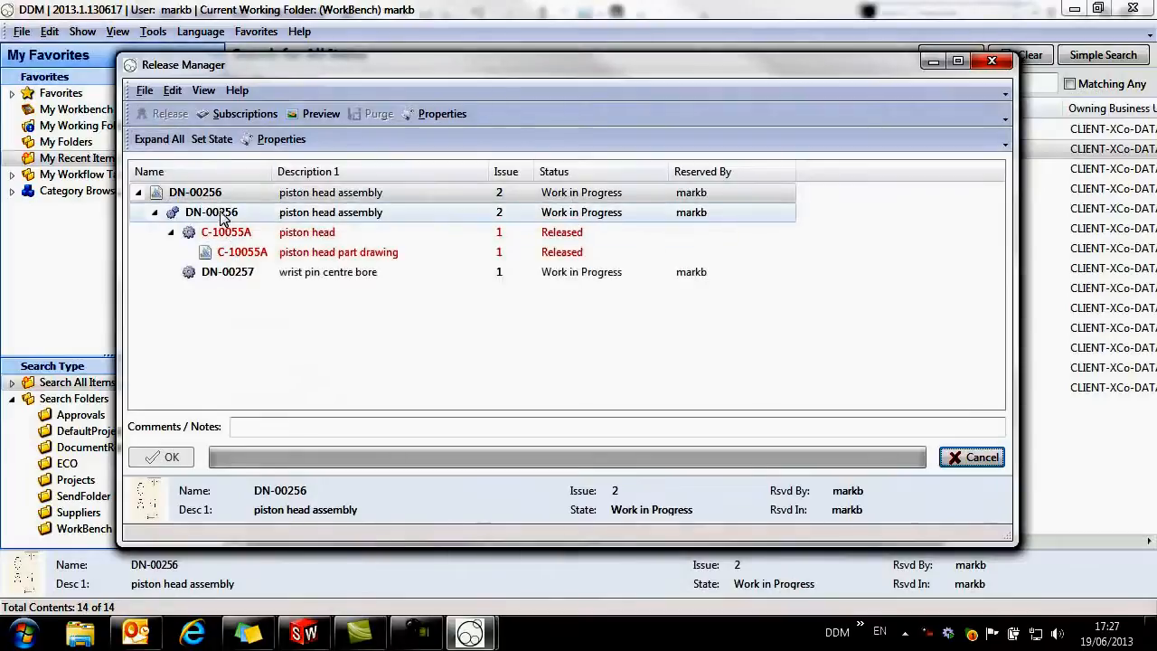
Set the issue 2 piston head assembly, its drawing and the wrist pin centre bore part to Released and carry out the release
{"action": "left_click", "coordinate": [220, 213], "text": "ctrl"}
{"action": "left_click", "coordinate": [257, 272], "text": "ctrl"}
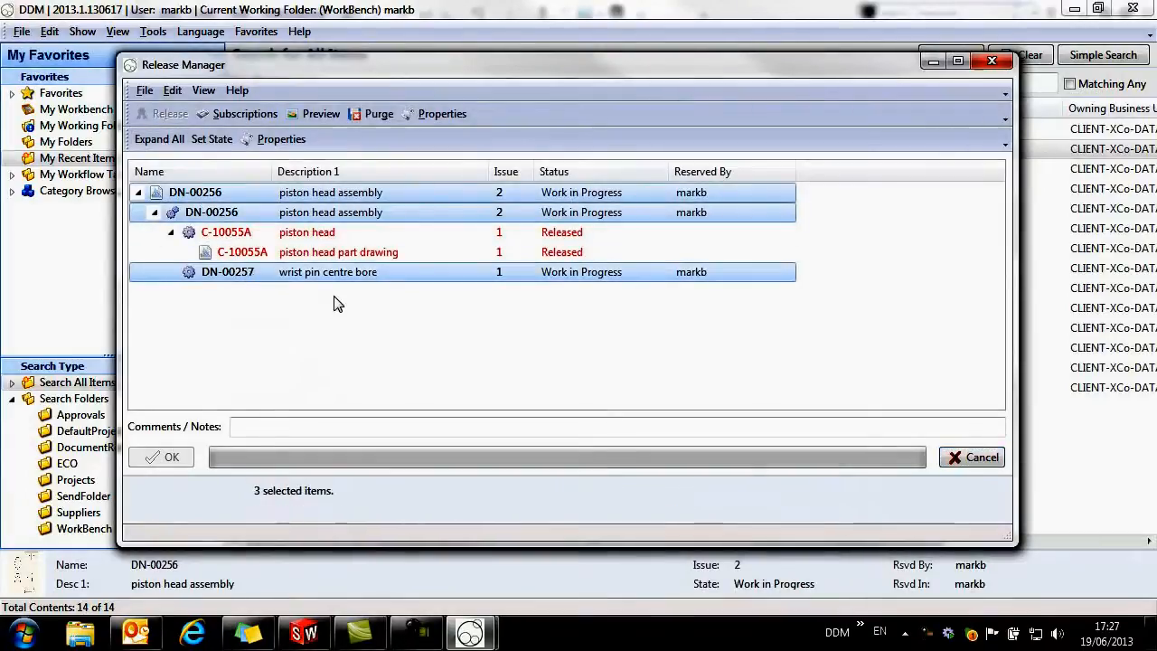
{"action": "left_click", "coordinate": [210, 140]}
{"action": "left_click", "coordinate": [293, 146]}
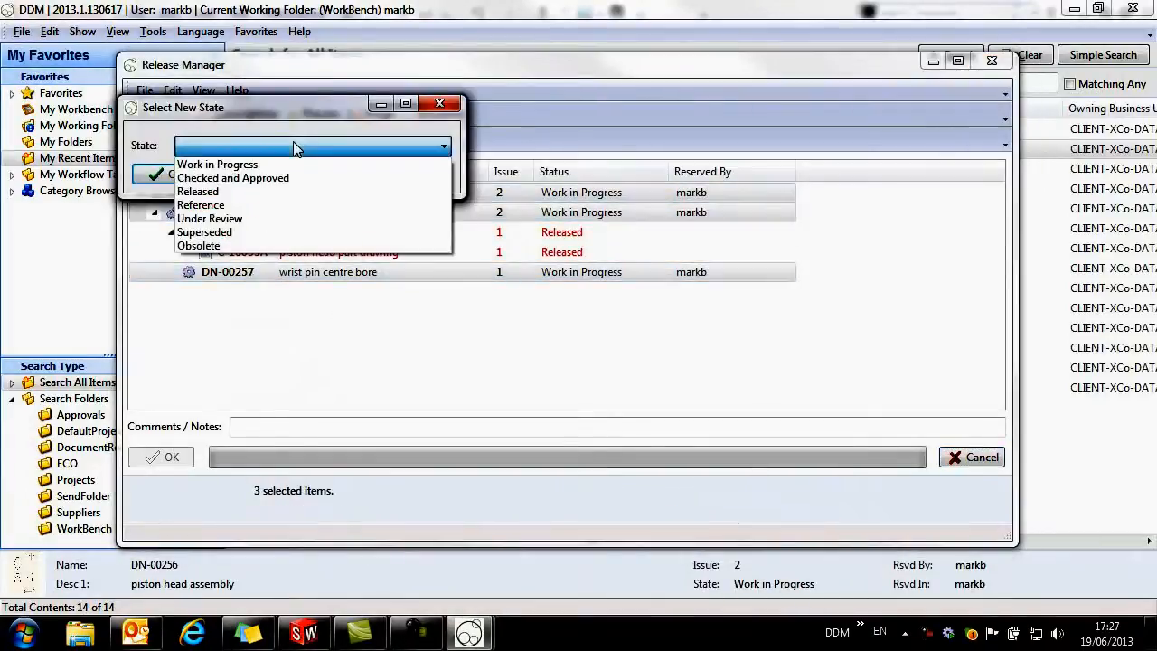
{"action": "left_click", "coordinate": [201, 191]}
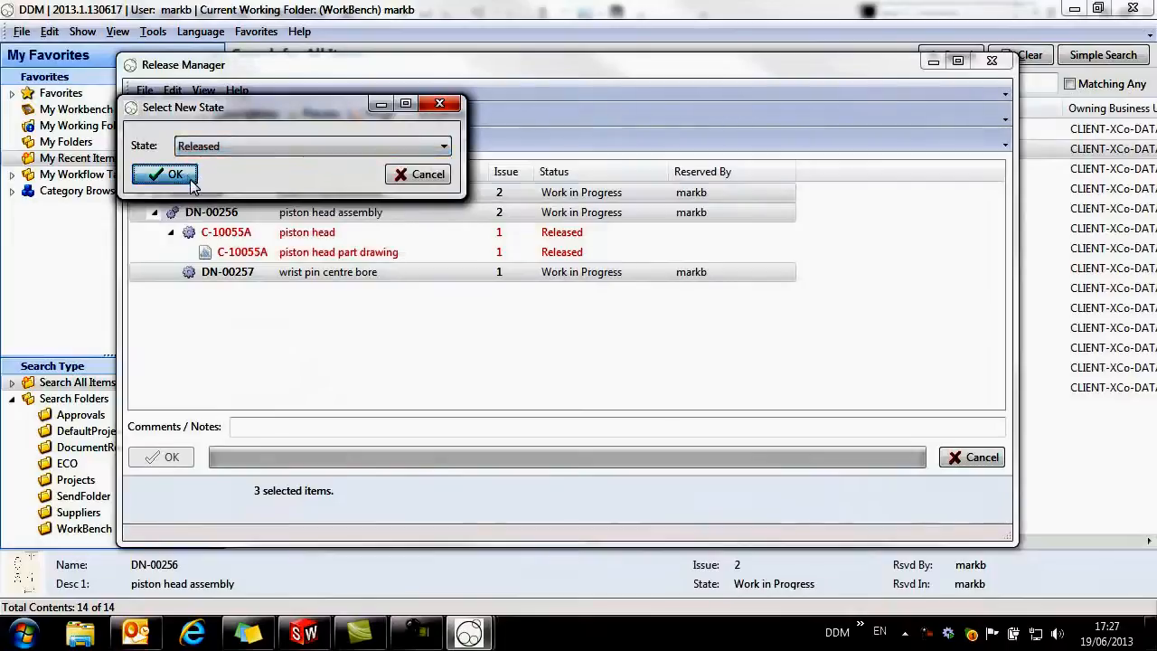
{"action": "left_click", "coordinate": [161, 174]}
{"action": "left_click", "coordinate": [167, 460]}
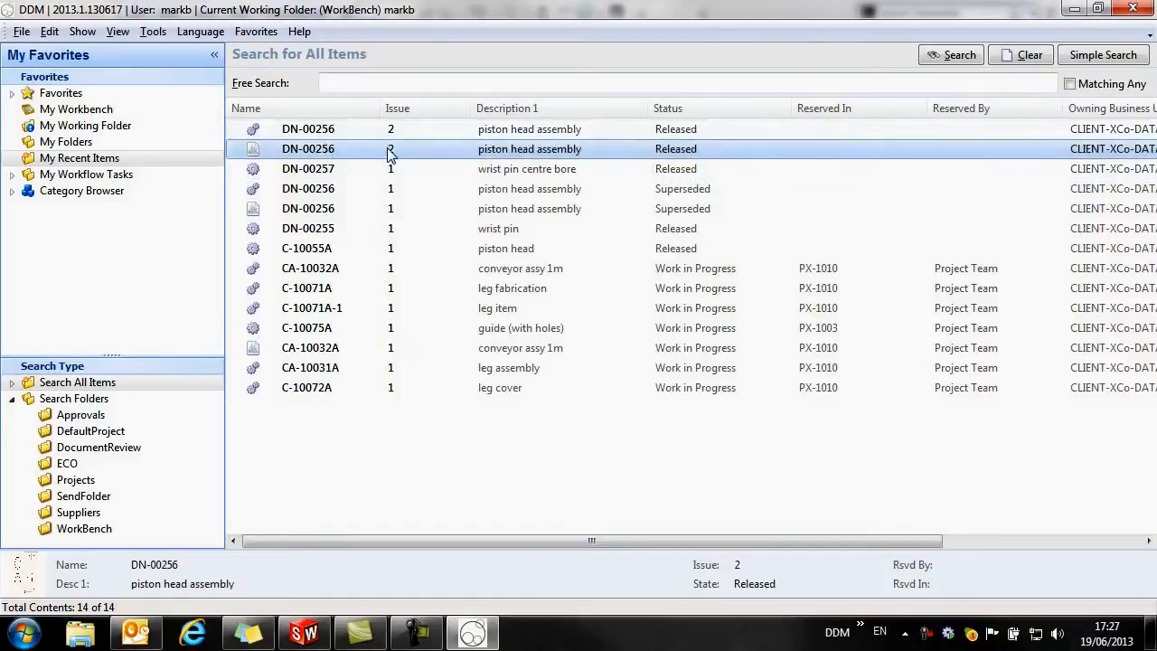
Review the change note details in the properties of the issue 2 piston head assembly drawing, then close them
{"action": "right_click", "coordinate": [331, 147]}
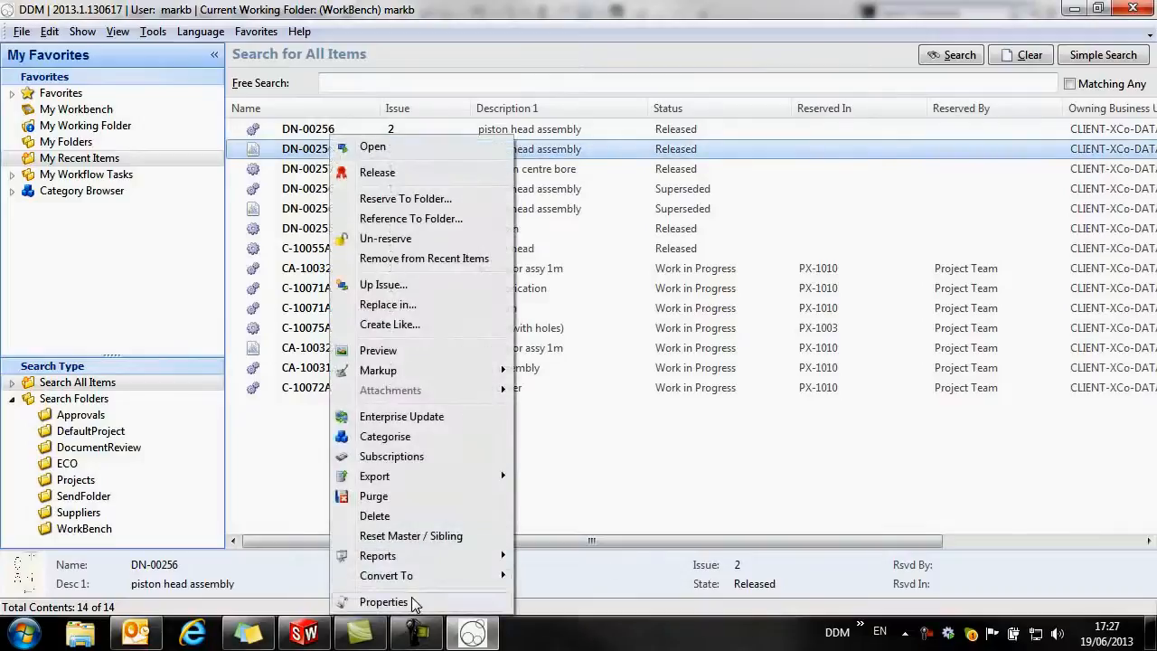
{"action": "left_click", "coordinate": [384, 602]}
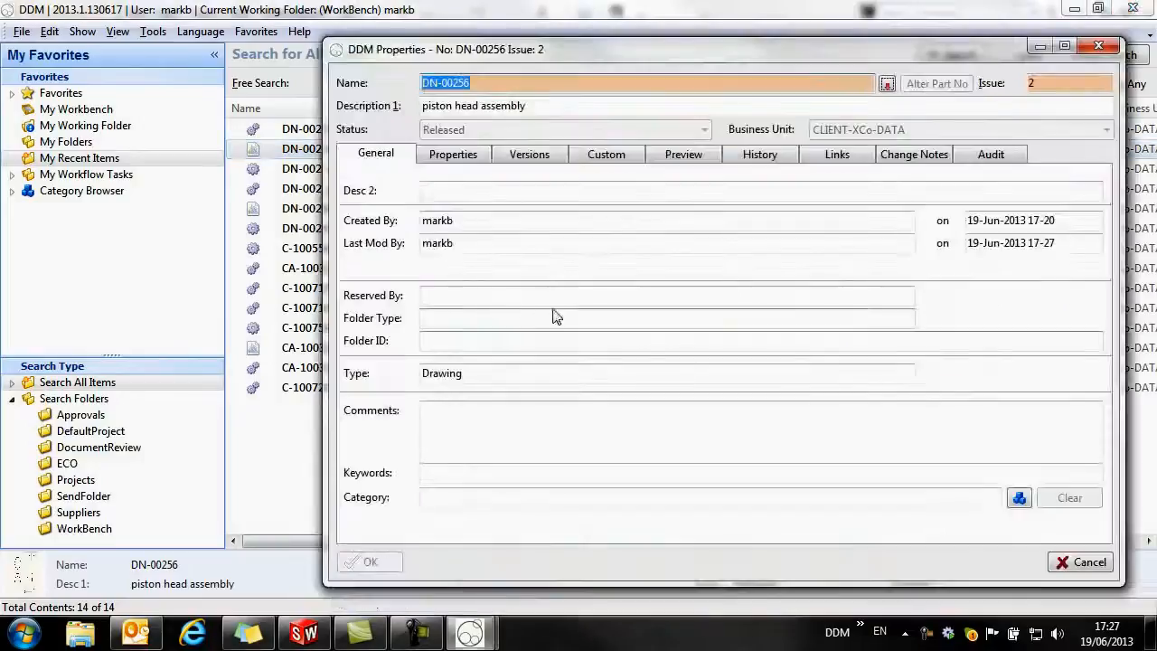
{"action": "left_click", "coordinate": [914, 155]}
{"action": "left_click", "coordinate": [628, 233]}
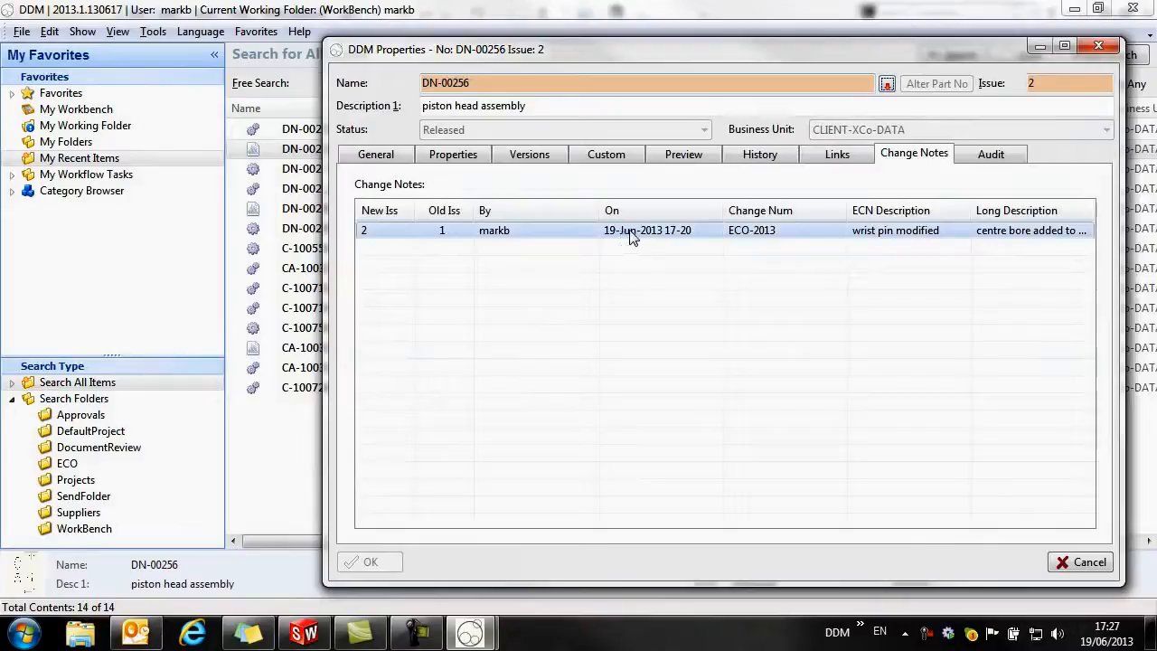
{"action": "double_click", "coordinate": [631, 233]}
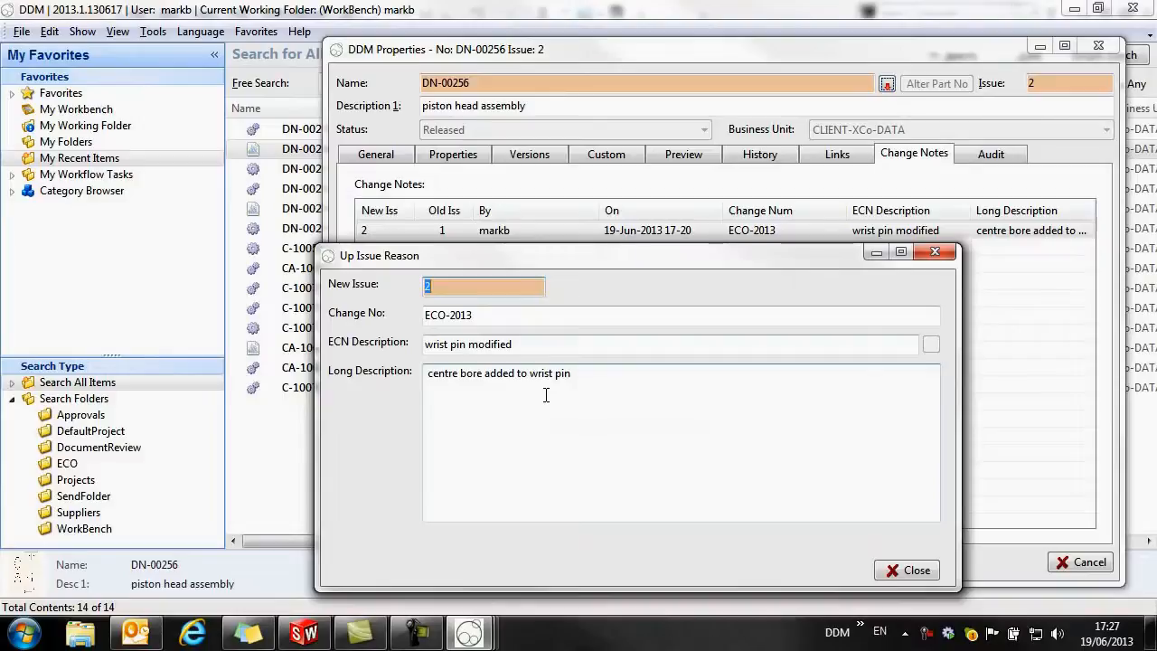
{"action": "left_click", "coordinate": [913, 569]}
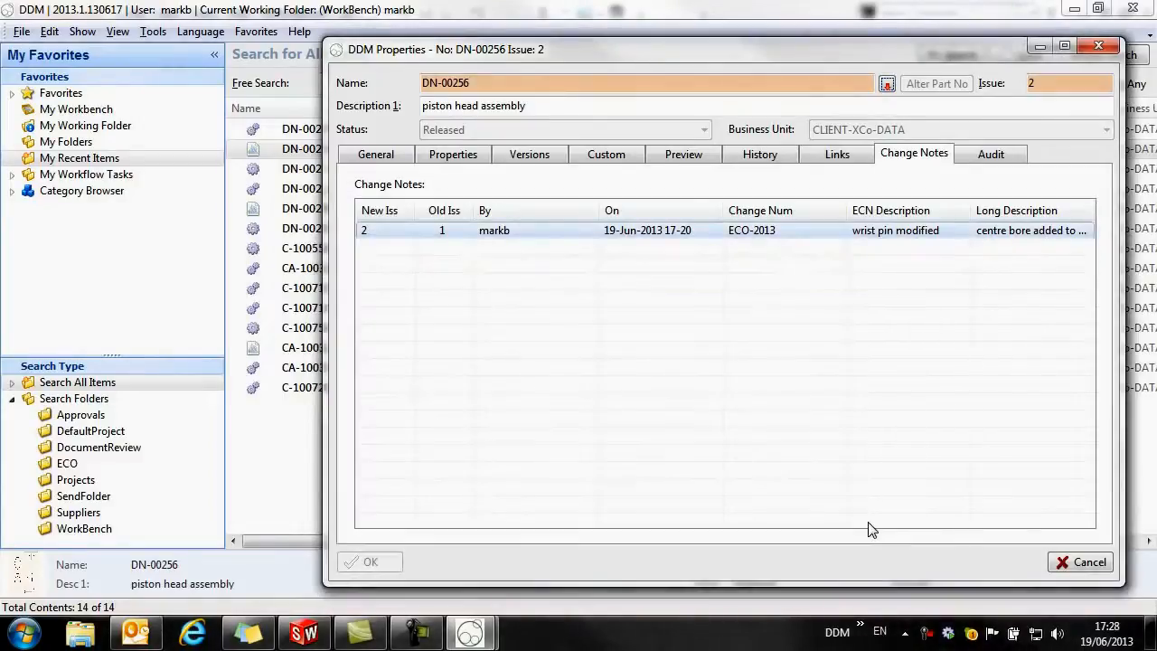
{"action": "left_click", "coordinate": [1085, 562]}
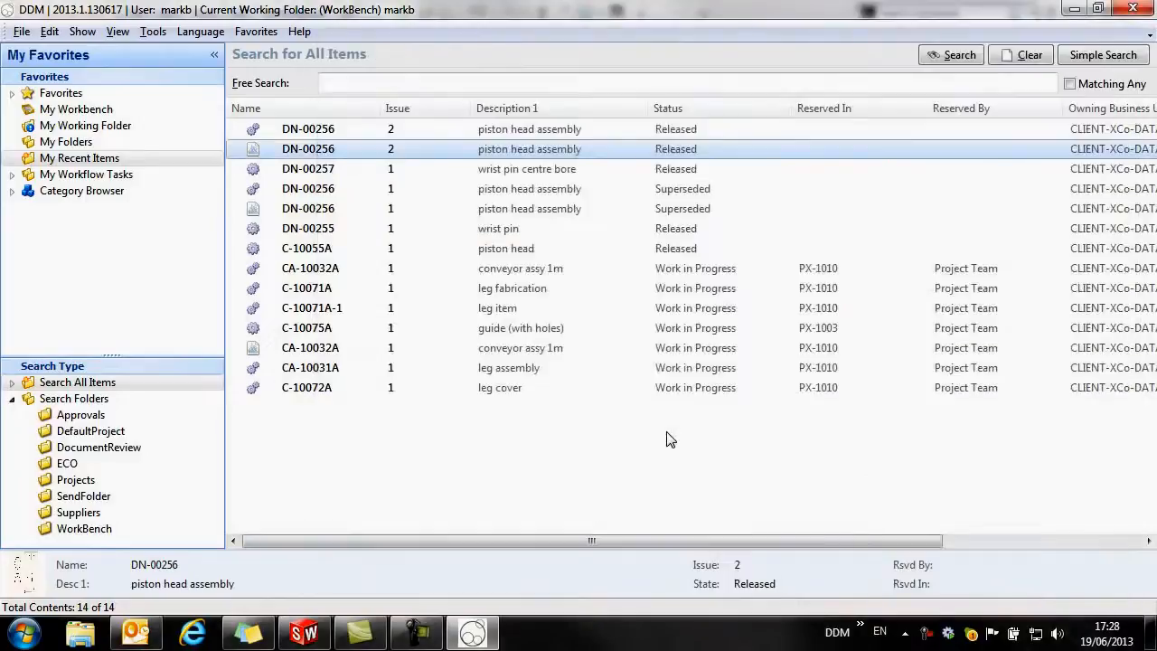